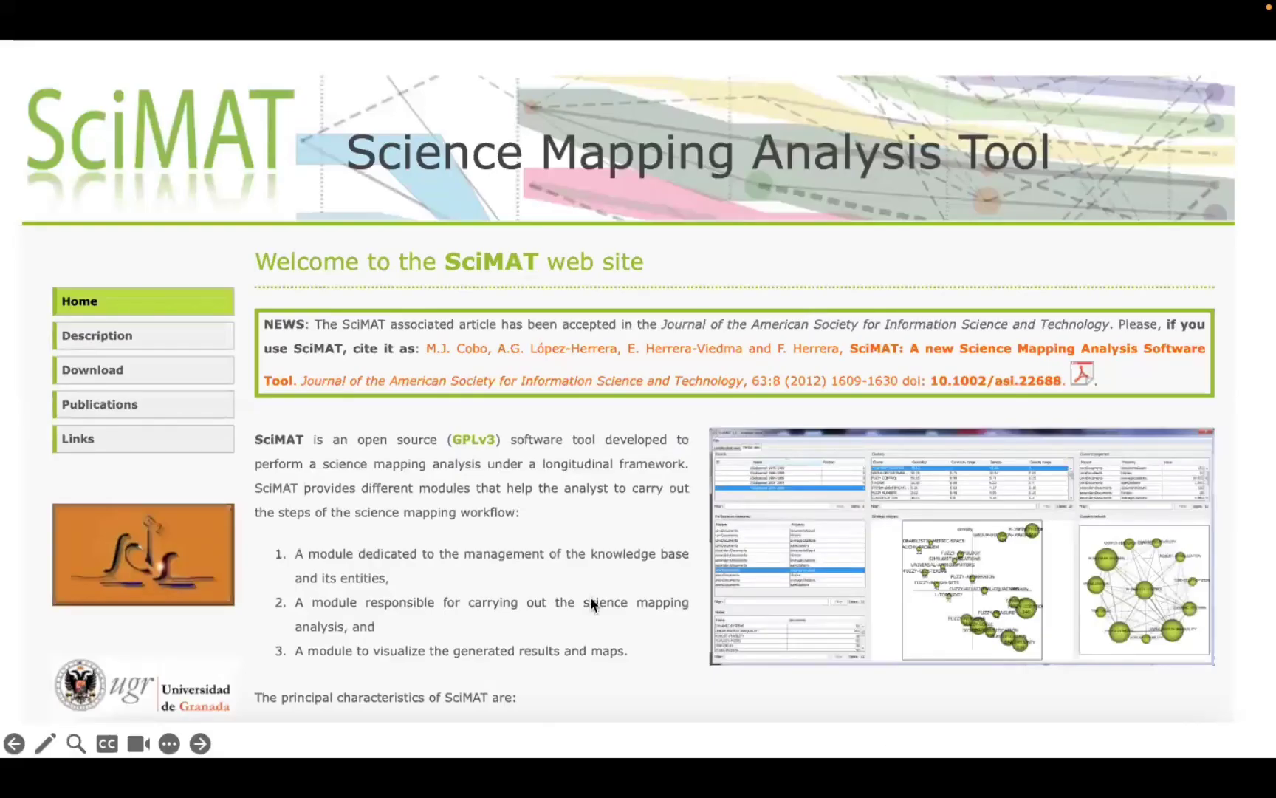
# - End the slide show and switch to SciMAT
pyautogui.press('Escape')
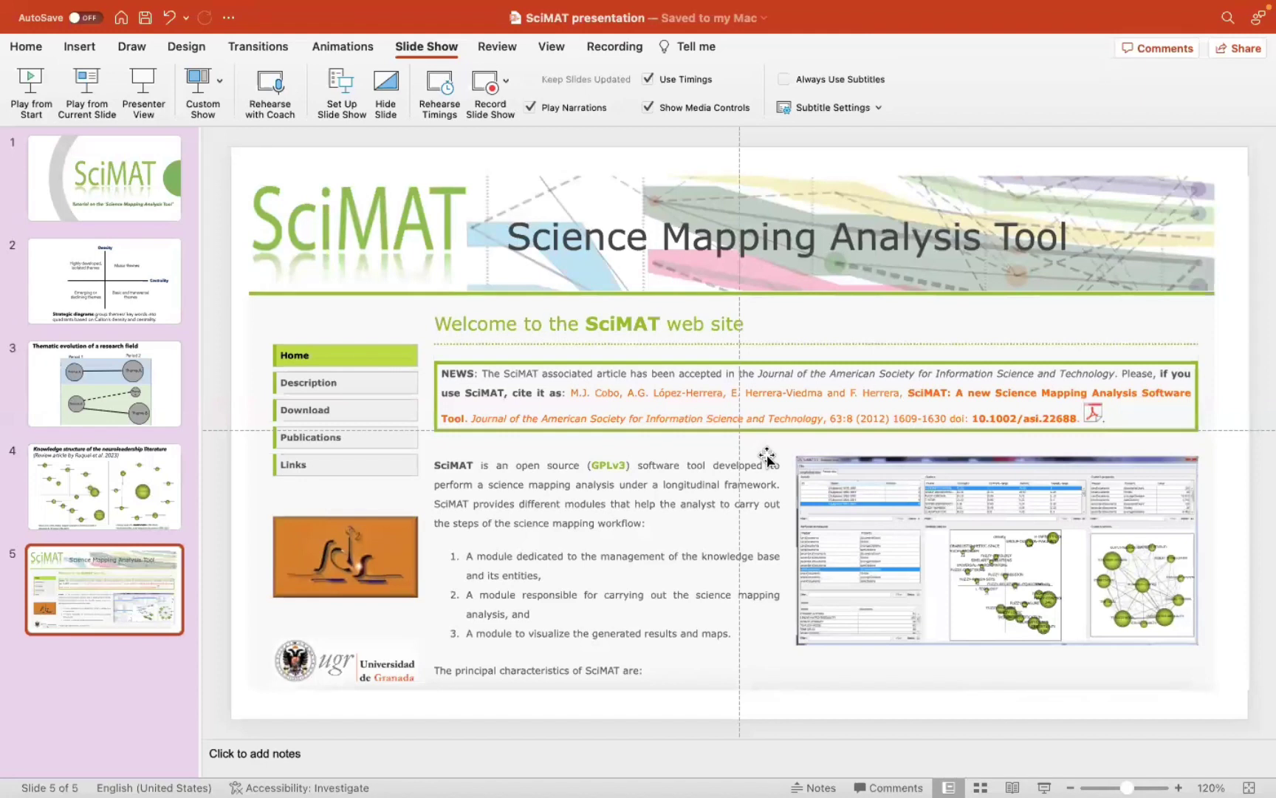
pyautogui.moveTo(902, 790)
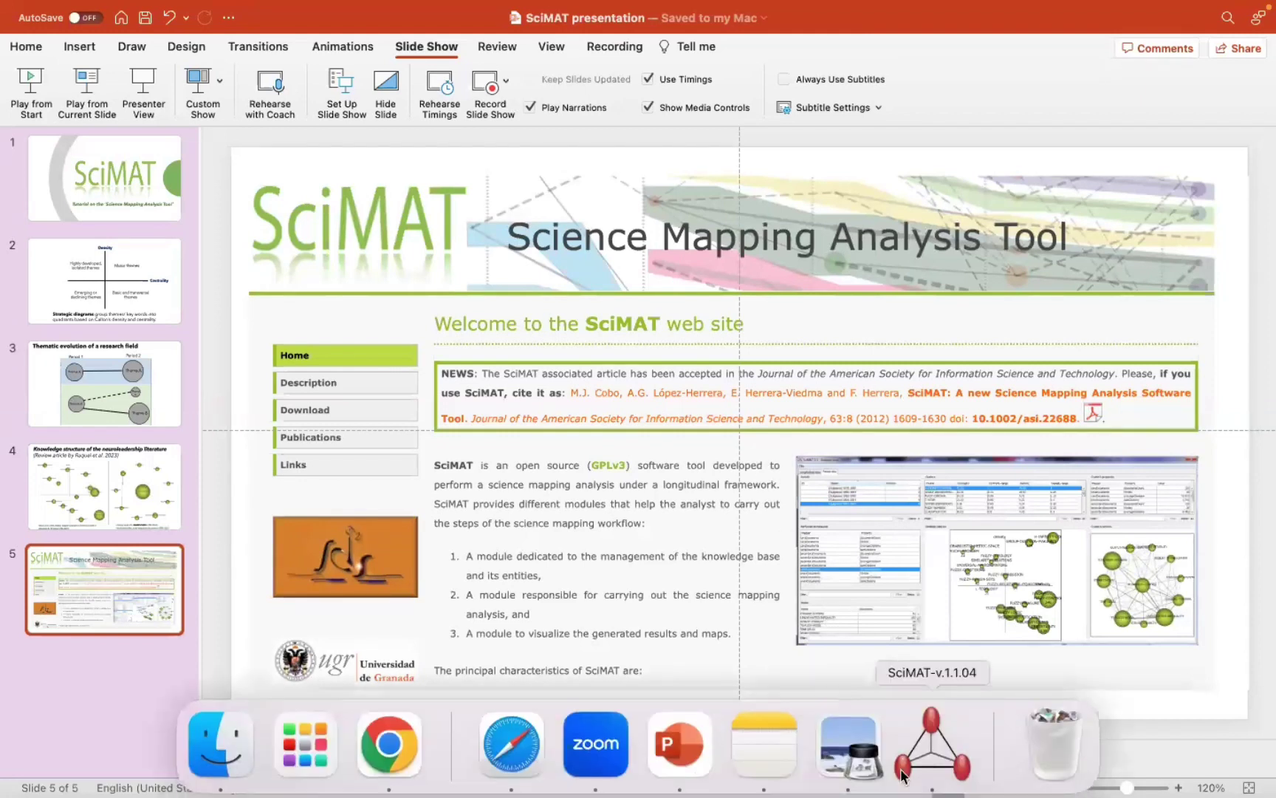
pyautogui.rightClick(935, 754)
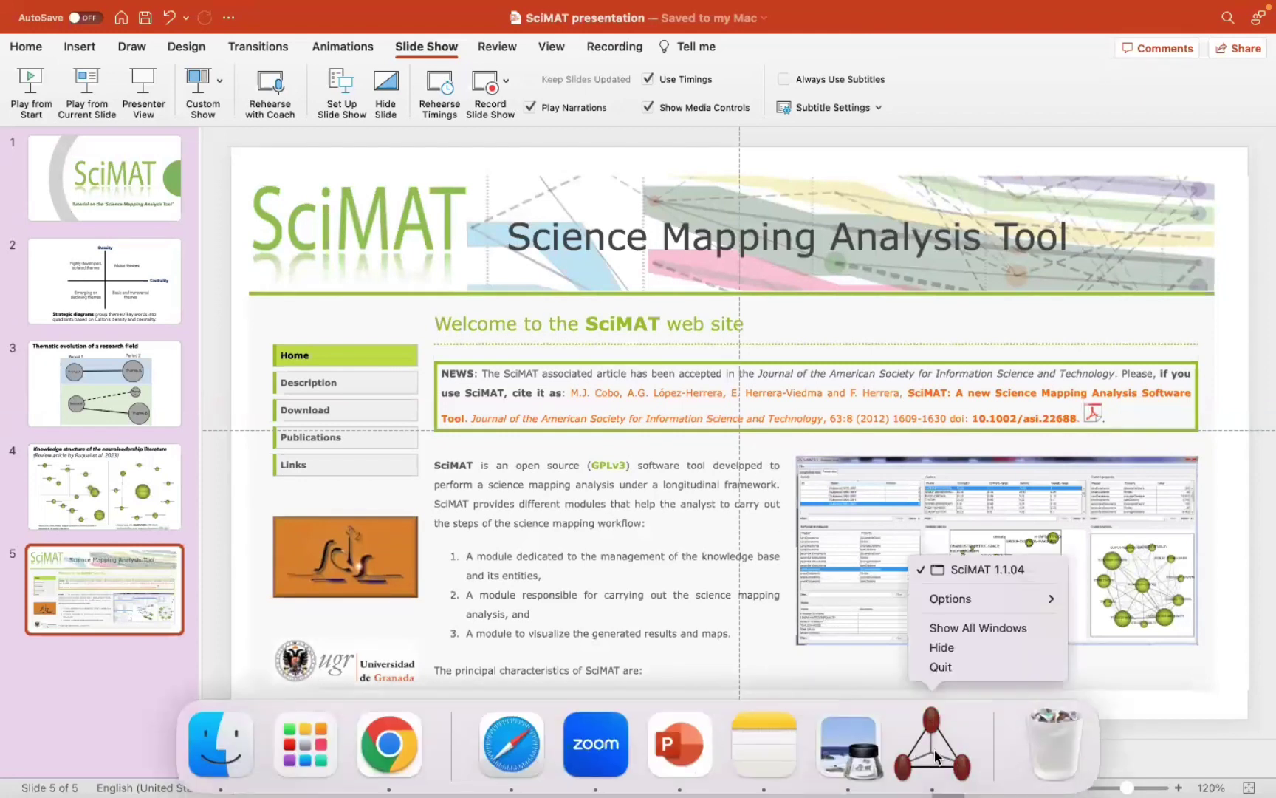
pyautogui.click(934, 754)
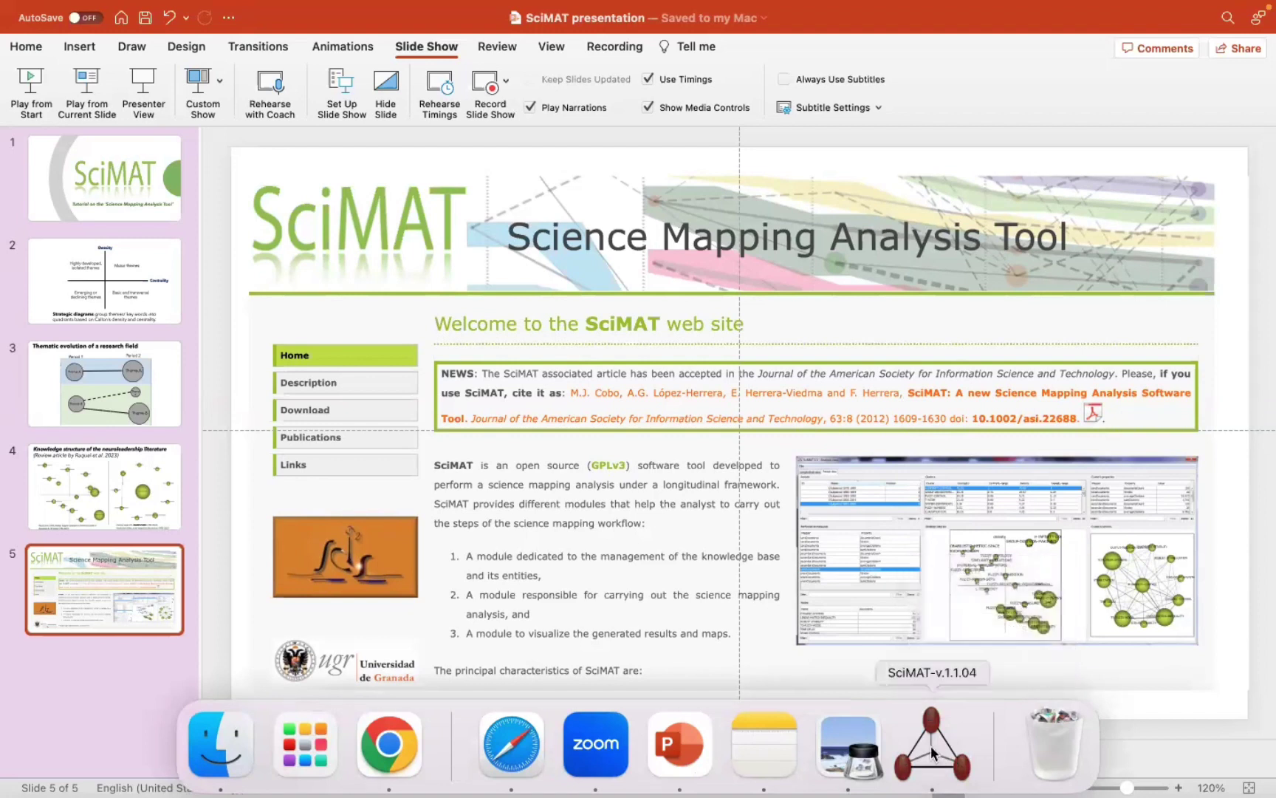
pyautogui.rightClick(932, 753)
pyautogui.click(932, 754)
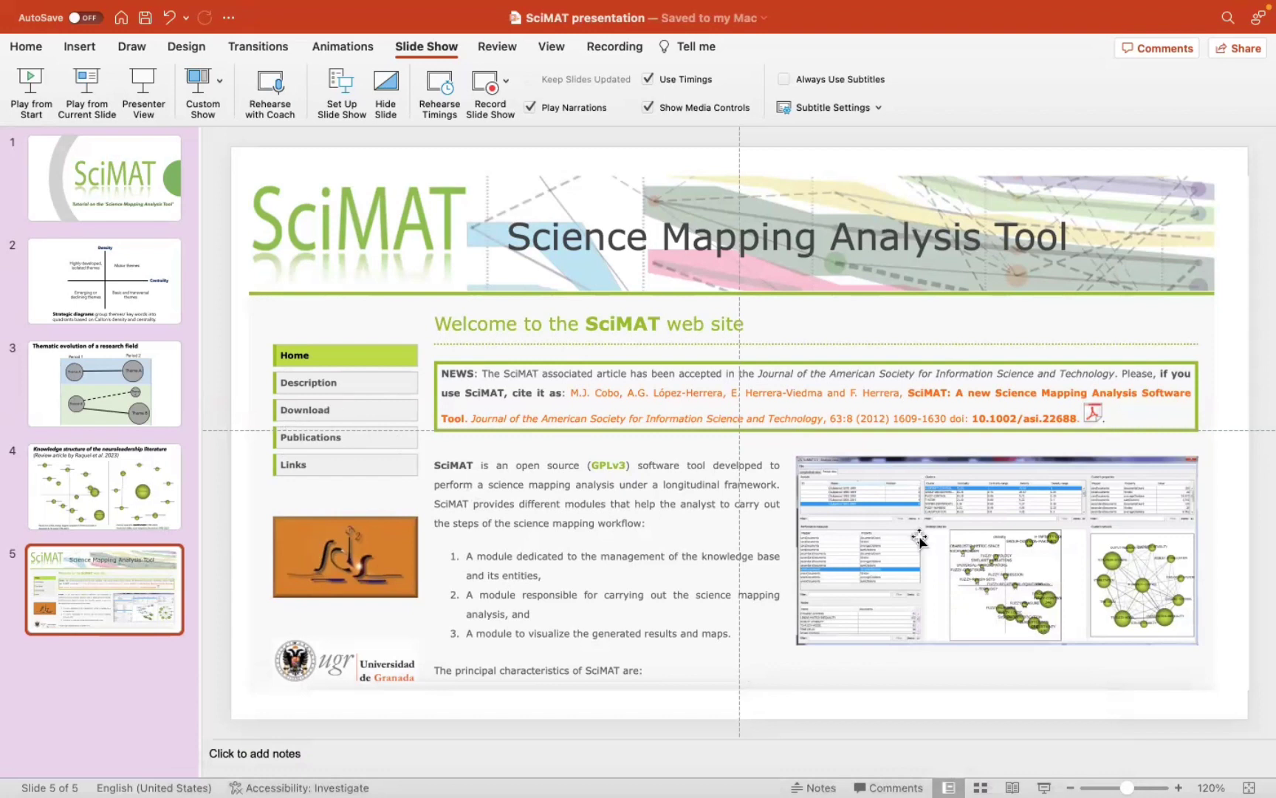
pyautogui.click(757, 732)
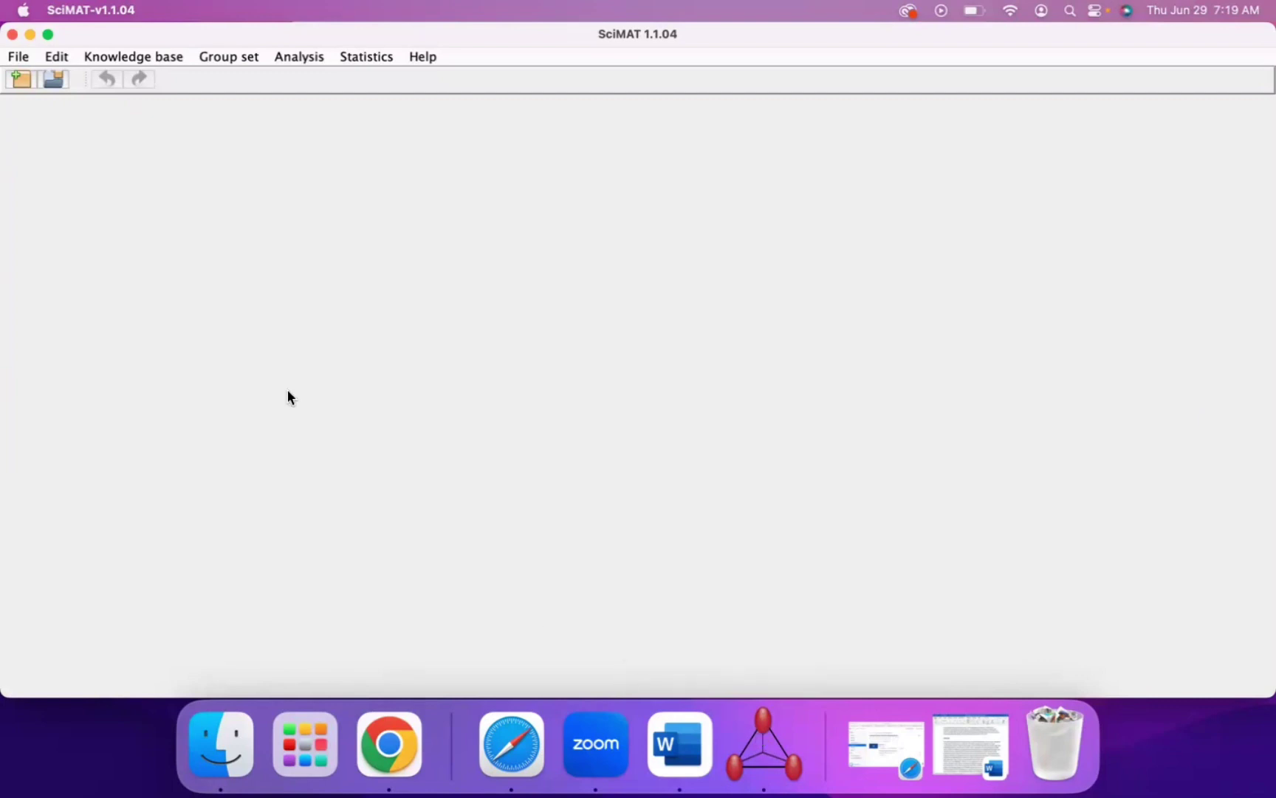
# - Start a new project and set its path to the SciMAT files folder inside the Infant Development tutorial folder
pyautogui.click(19, 58)
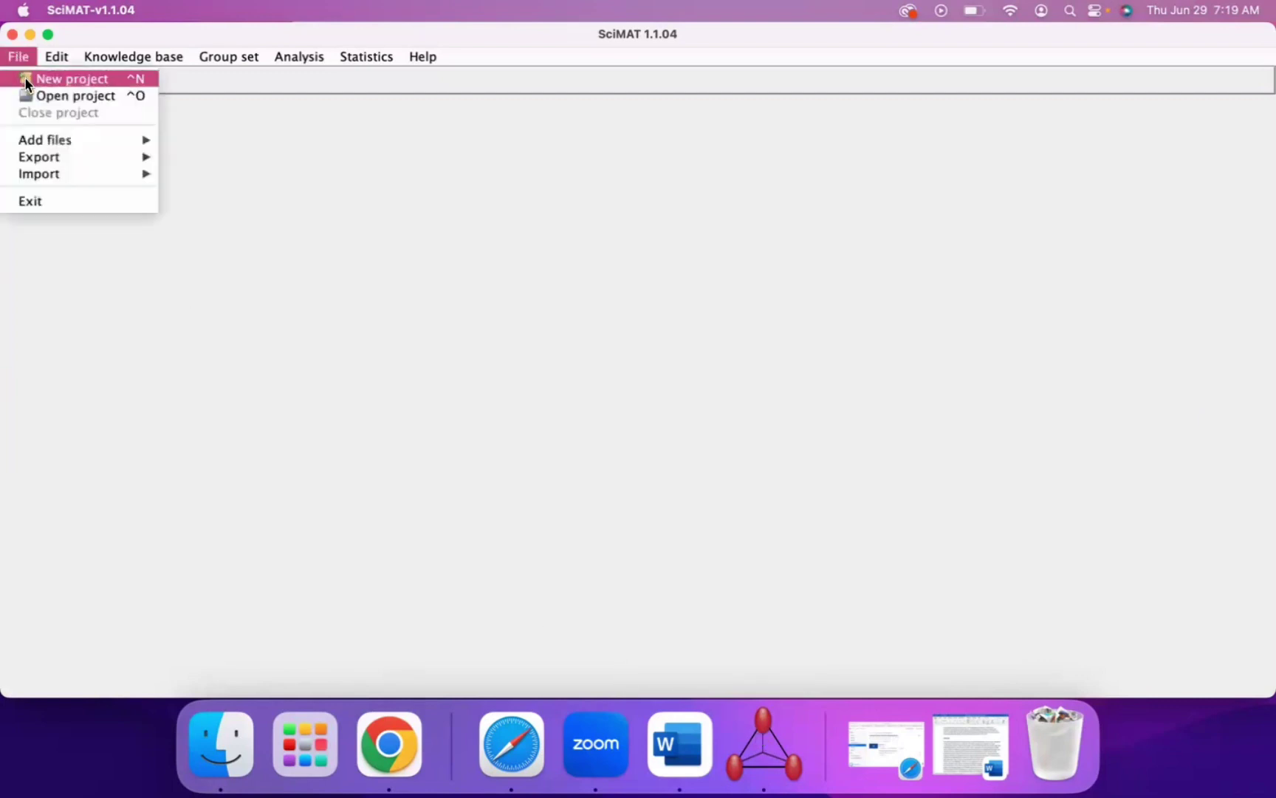
pyautogui.click(25, 79)
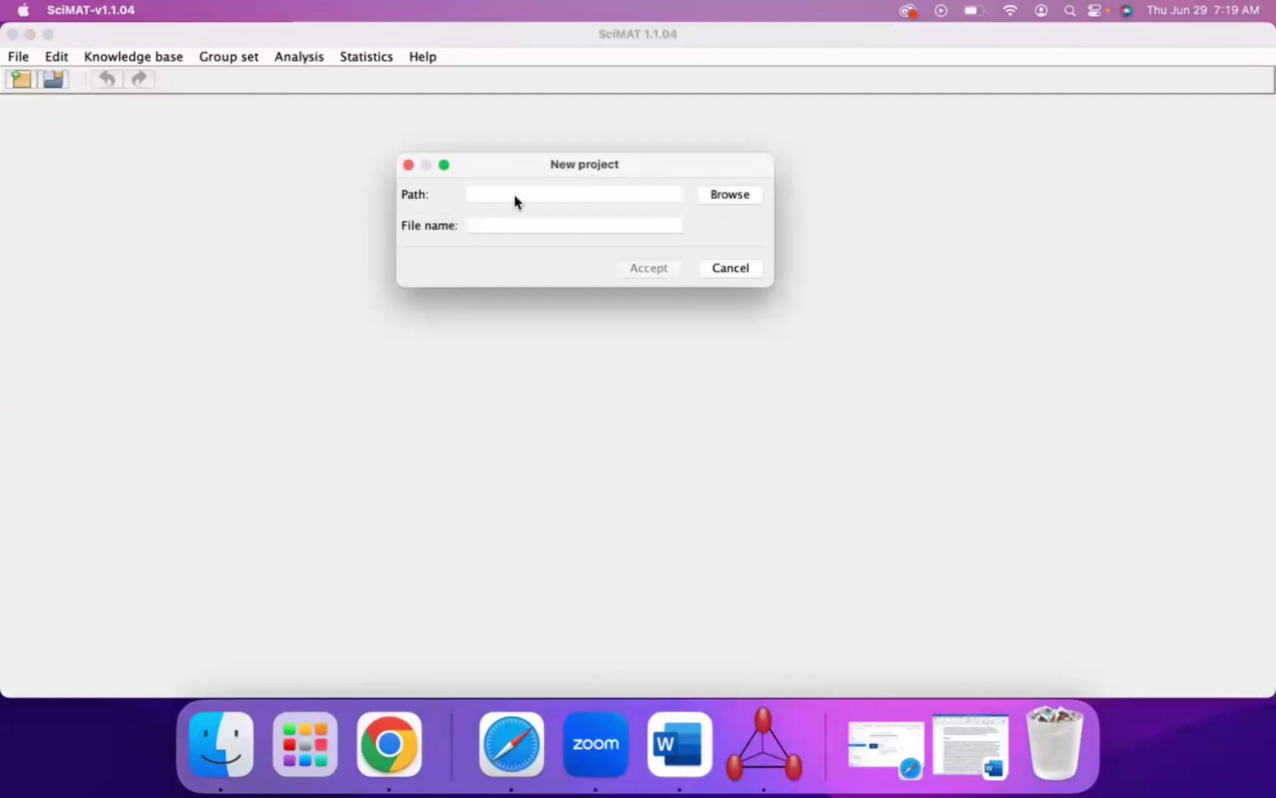
pyautogui.click(738, 196)
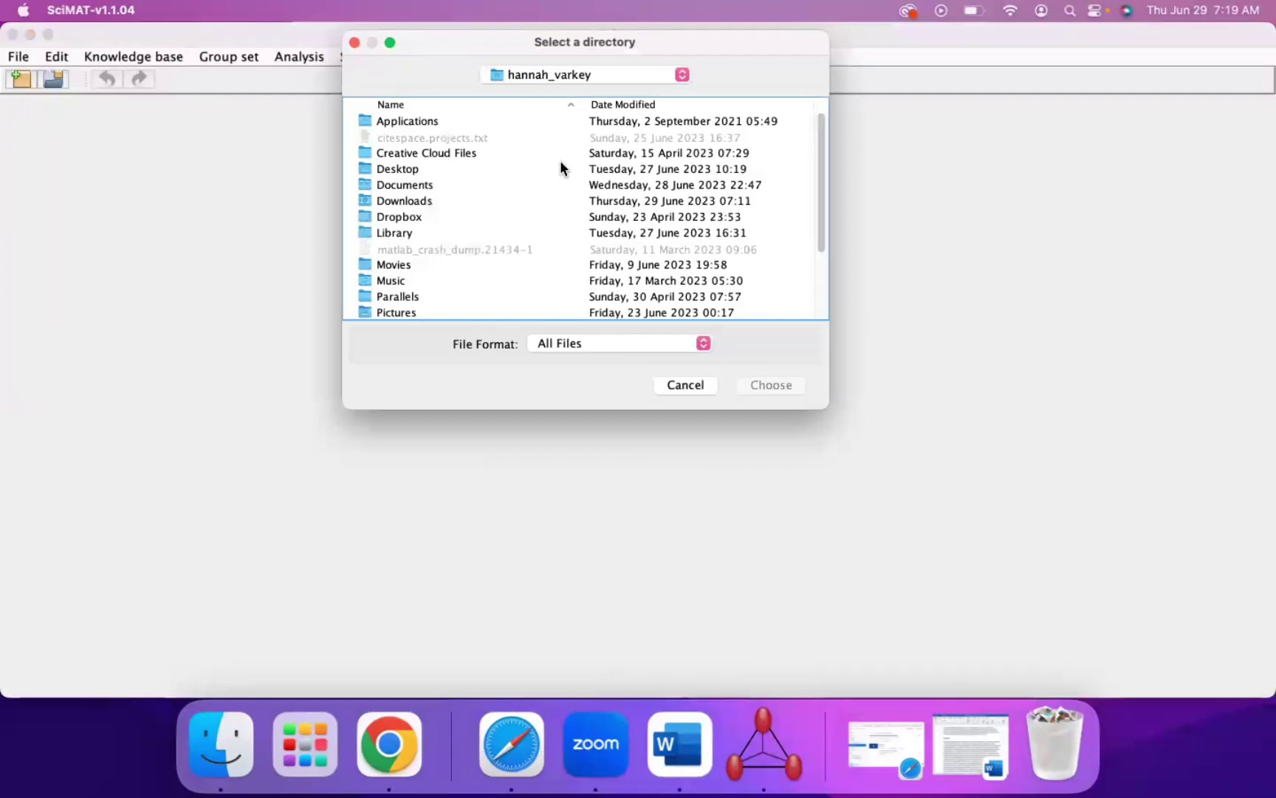
pyautogui.scroll(-3, 432, 228)
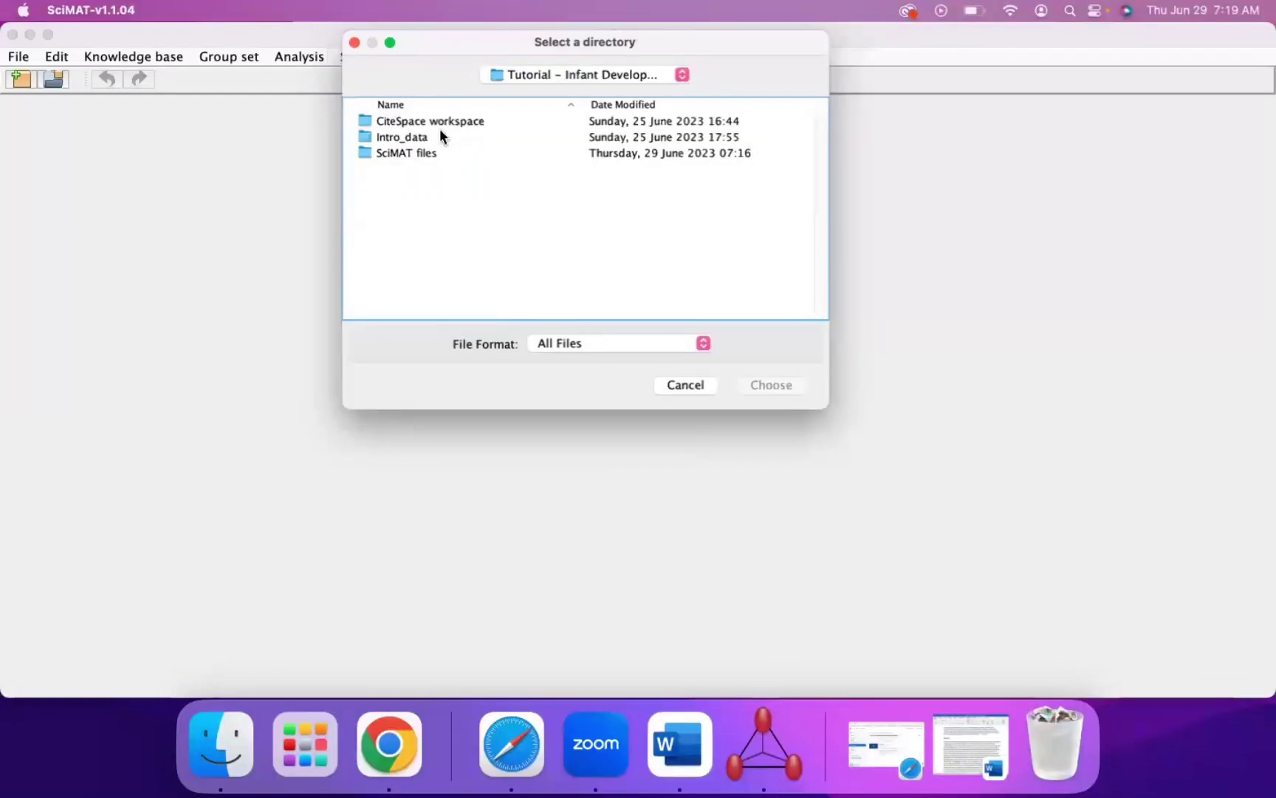
pyautogui.click(400, 150)
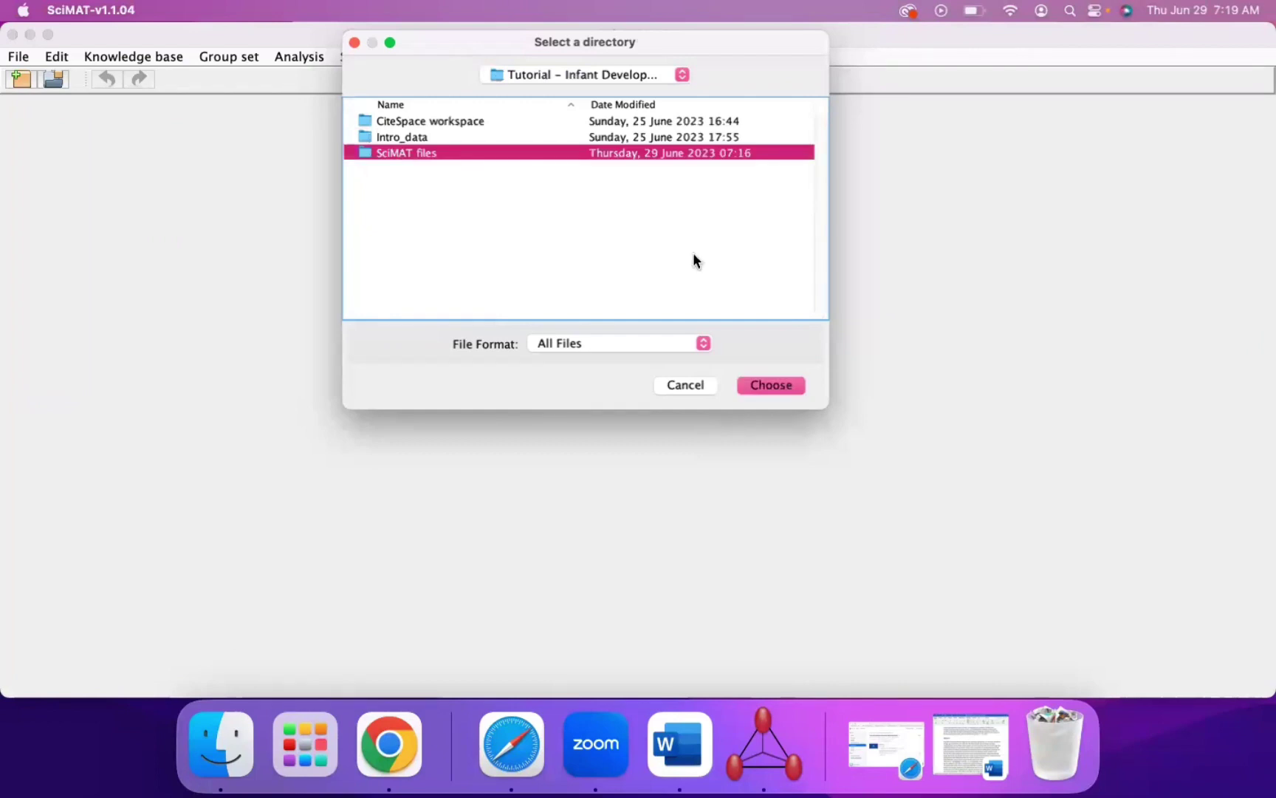
pyautogui.click(774, 386)
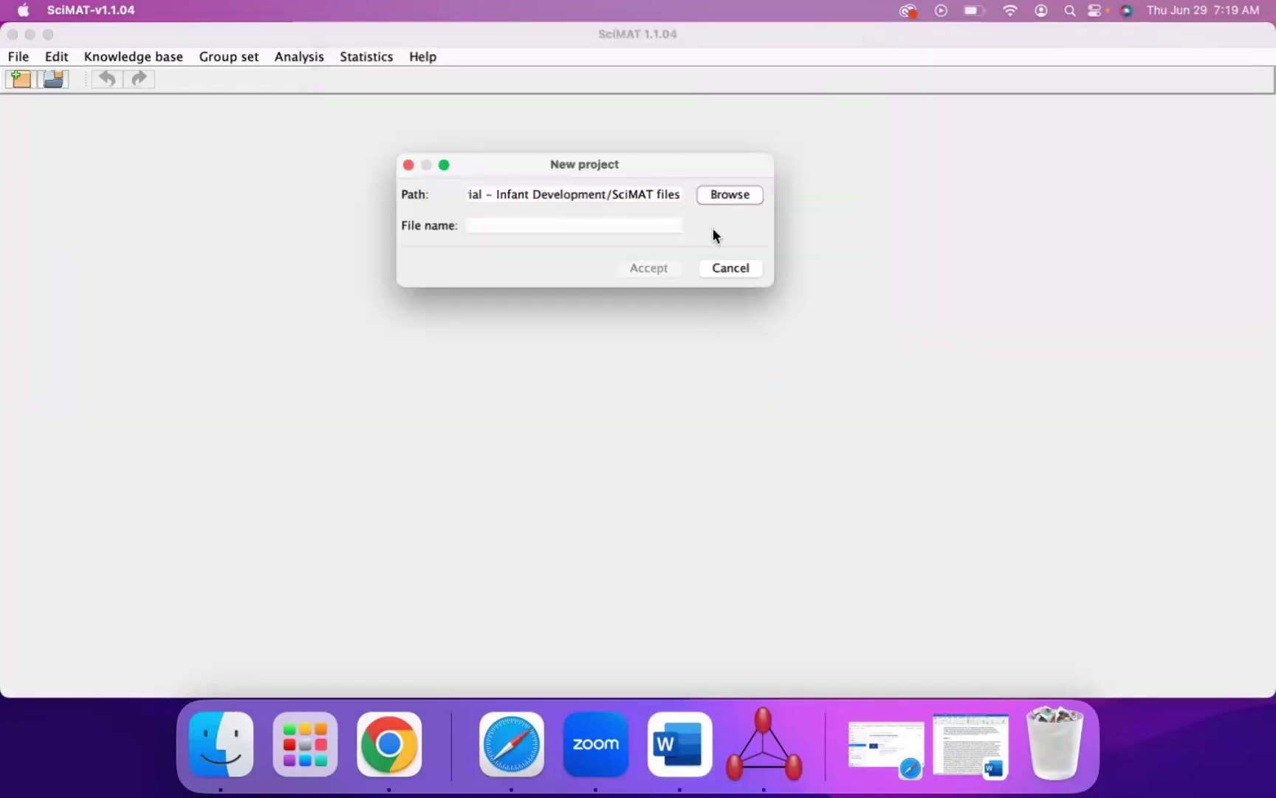
# - Name the project file "Infant Development diagrams" and create the project
pyautogui.click(606, 228)
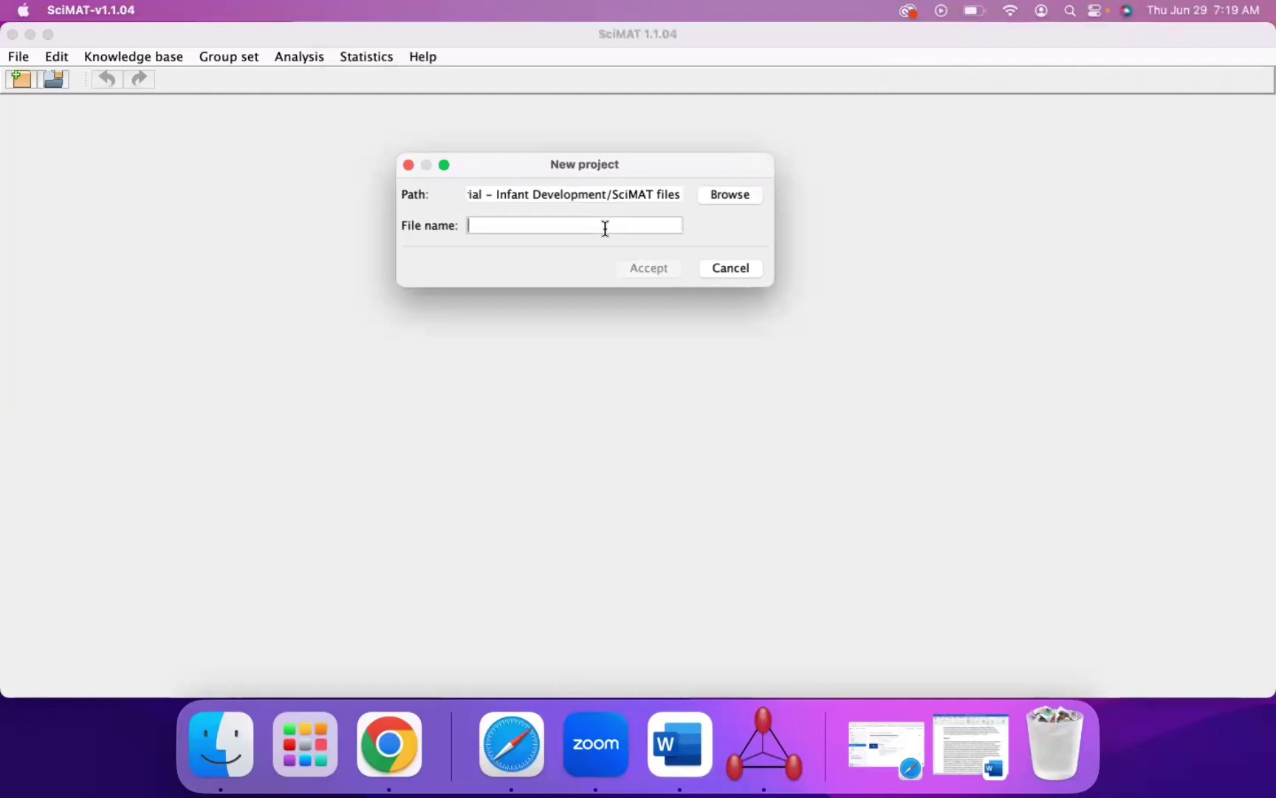
pyautogui.write('Infant Dev')
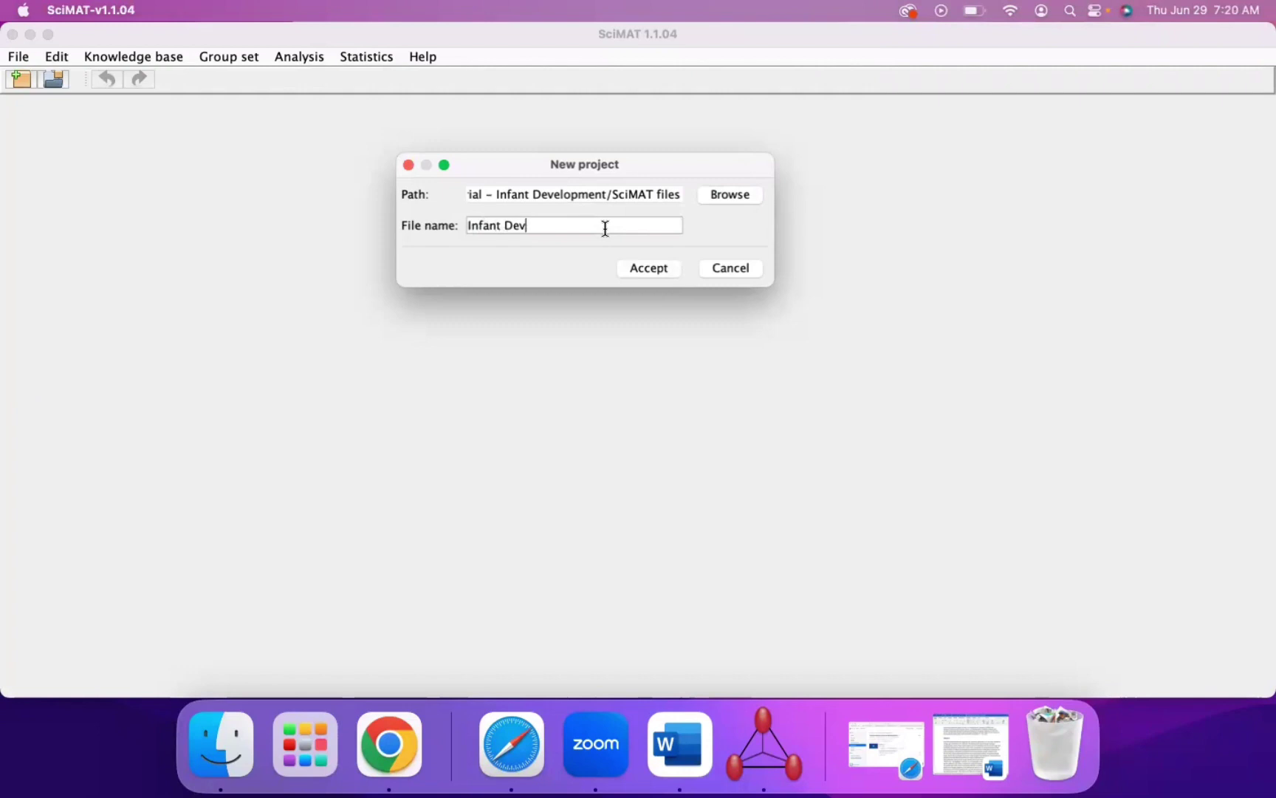
pyautogui.write('elopment diagrams')
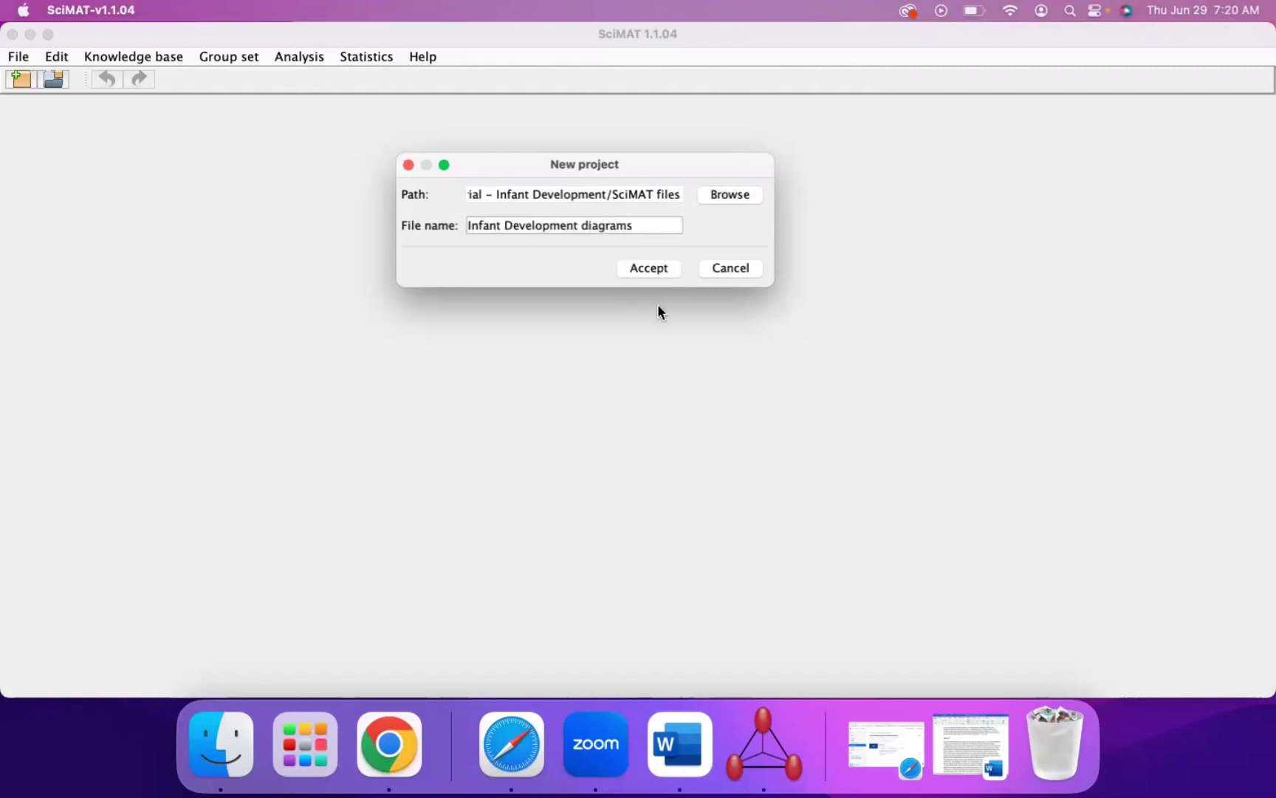
pyautogui.click(642, 268)
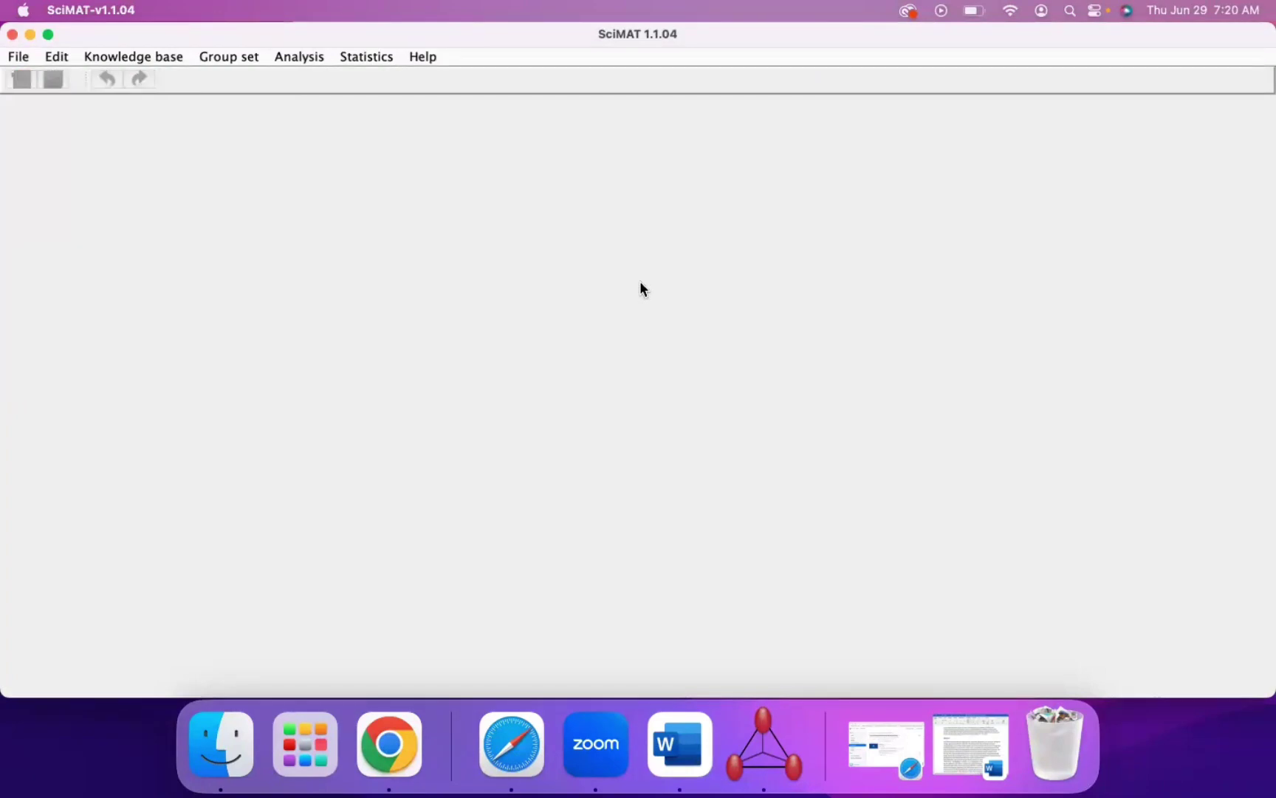
# - Add download_savedrecs-3.txt and download_savedrecs-4.txt from the CiteSpace input folder in ISIWoS format, importing their references
pyautogui.click(18, 58)
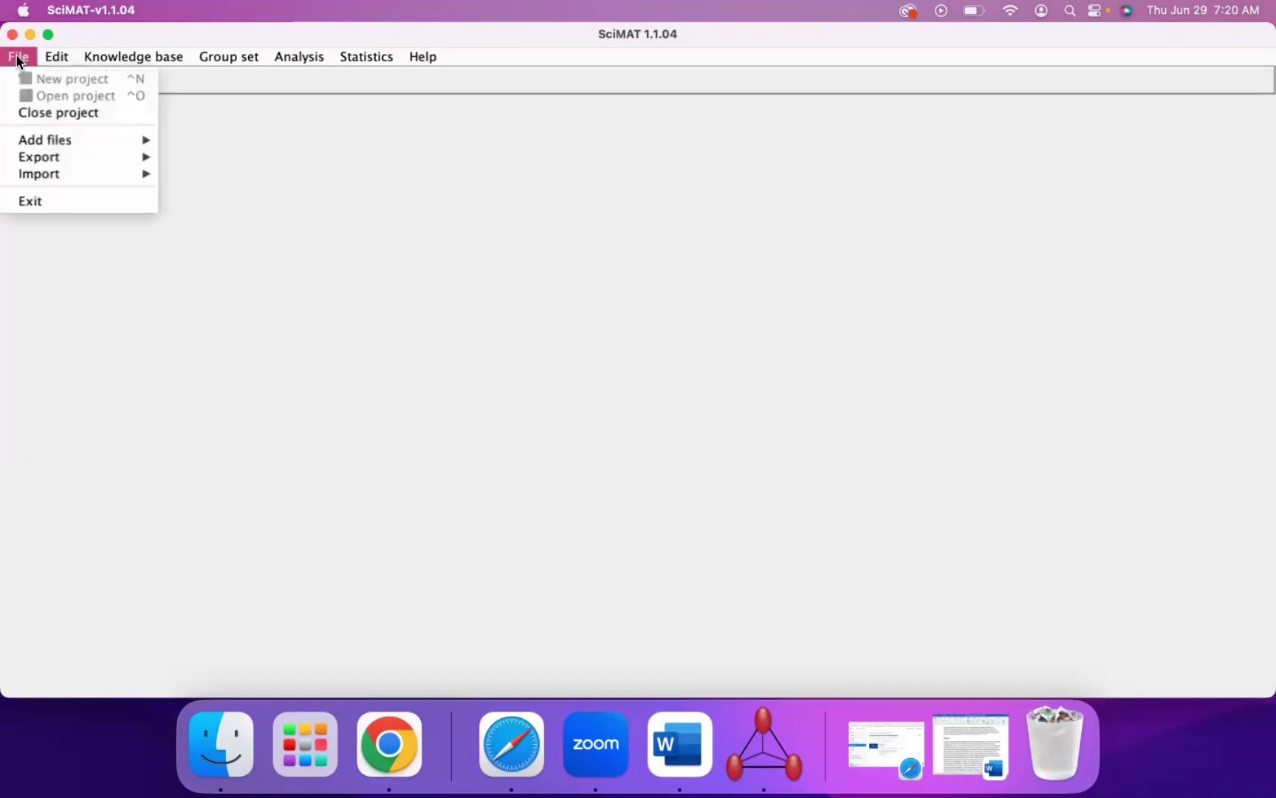
pyautogui.moveTo(37, 136)
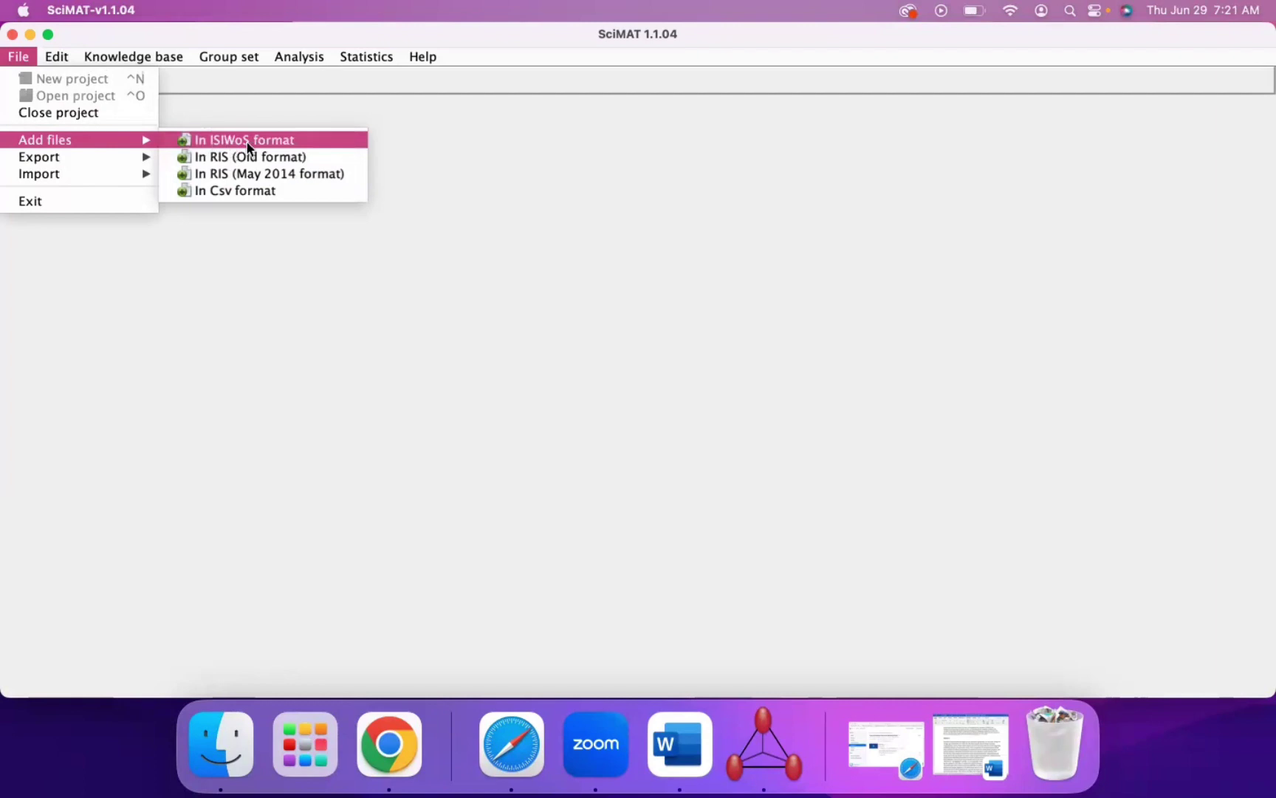
pyautogui.click(221, 141)
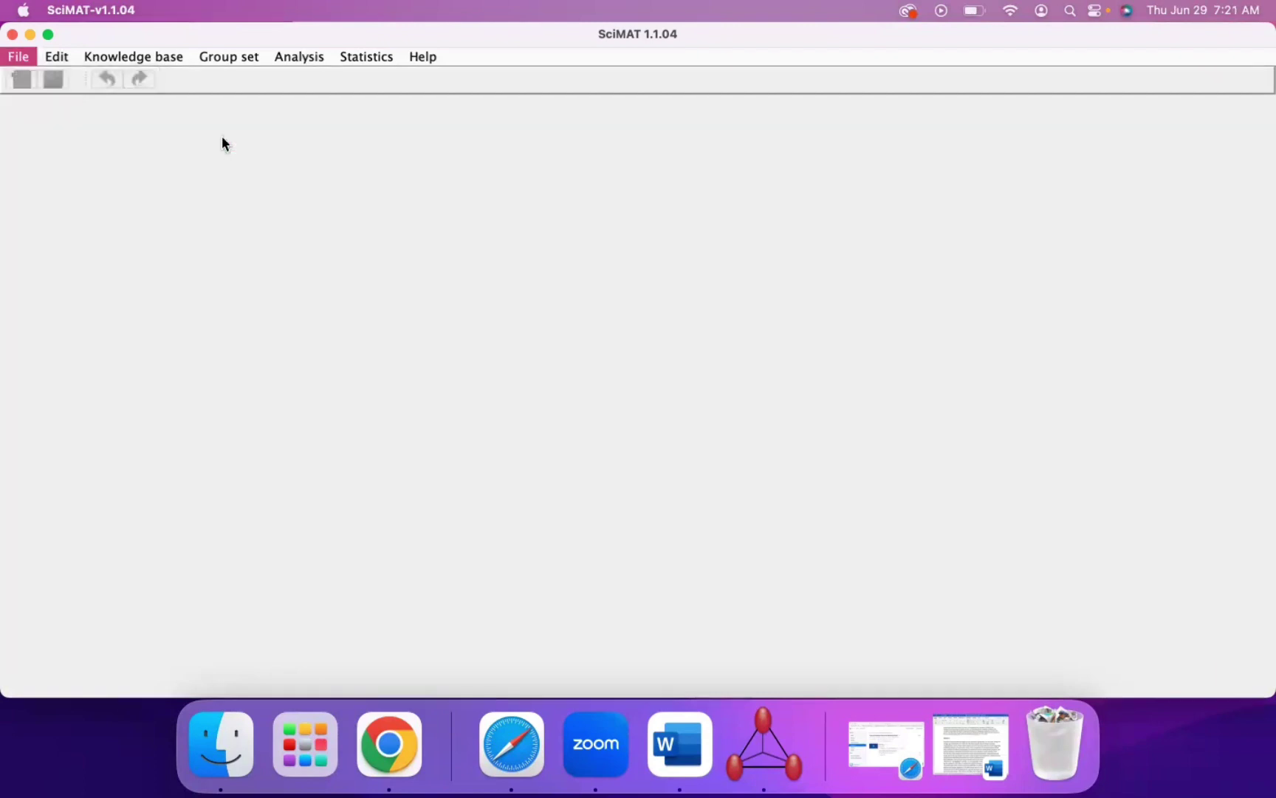
pyautogui.click(631, 217)
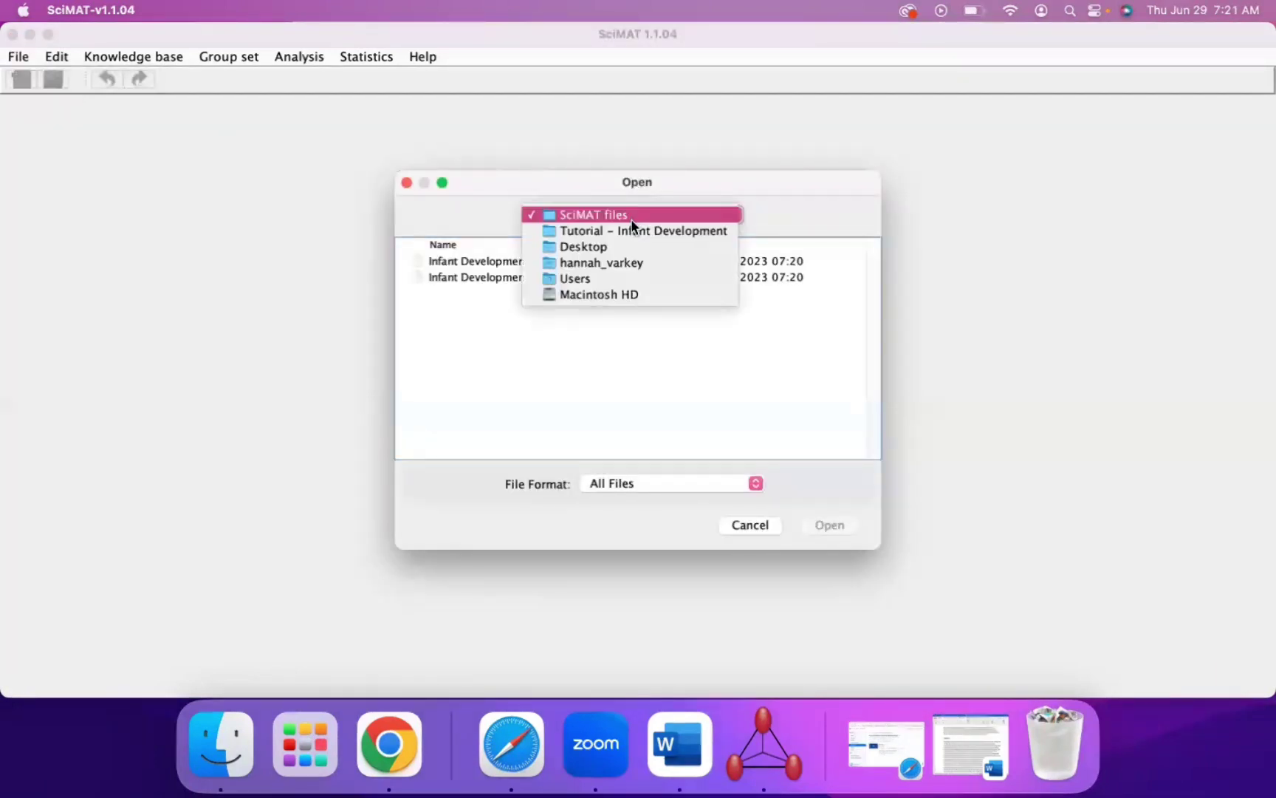
pyautogui.click(624, 231)
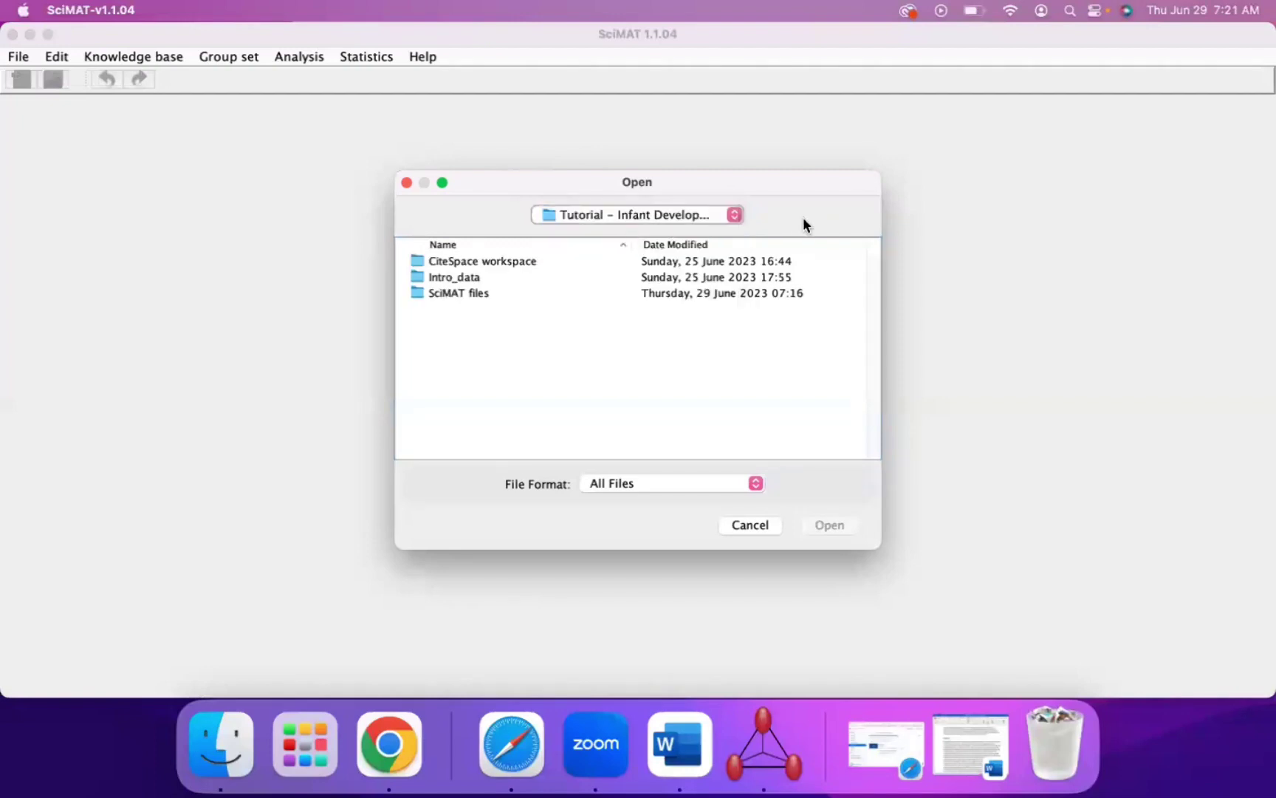
pyautogui.doubleClick(532, 261)
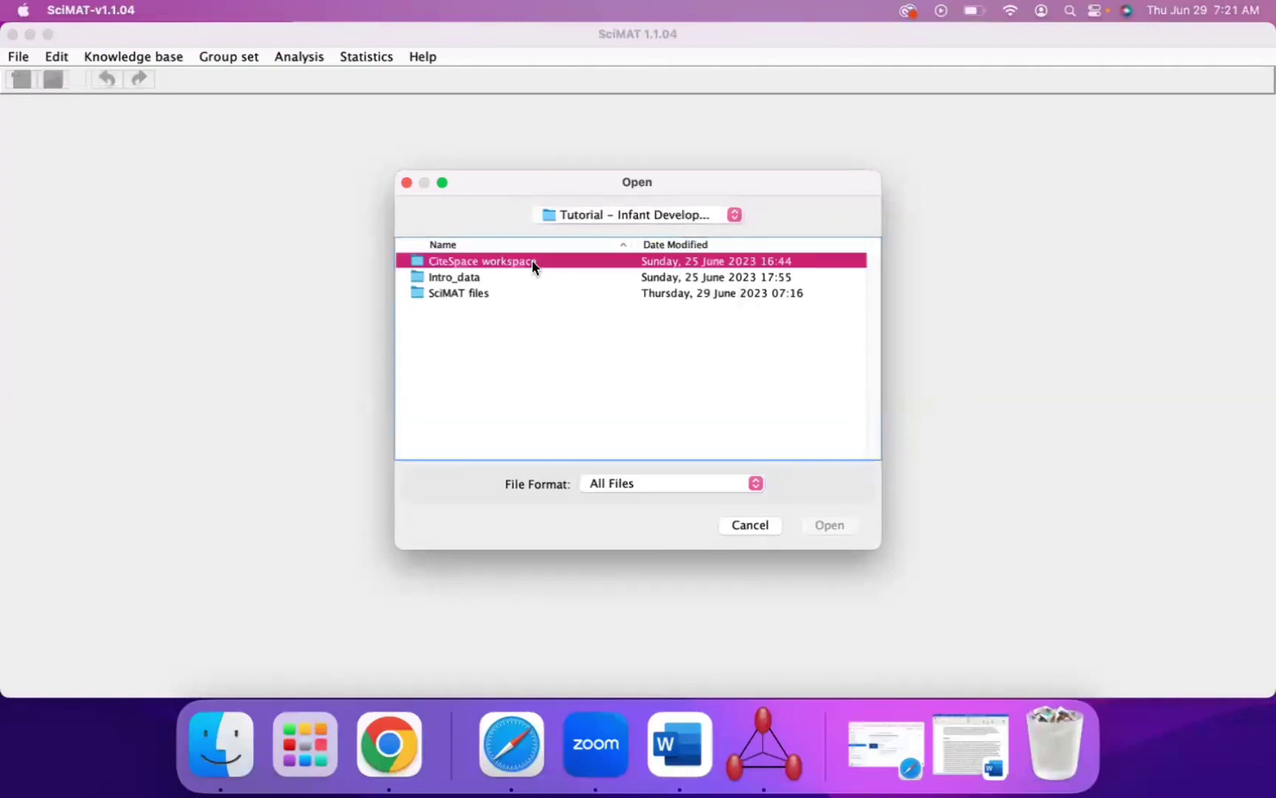
pyautogui.doubleClick(507, 260)
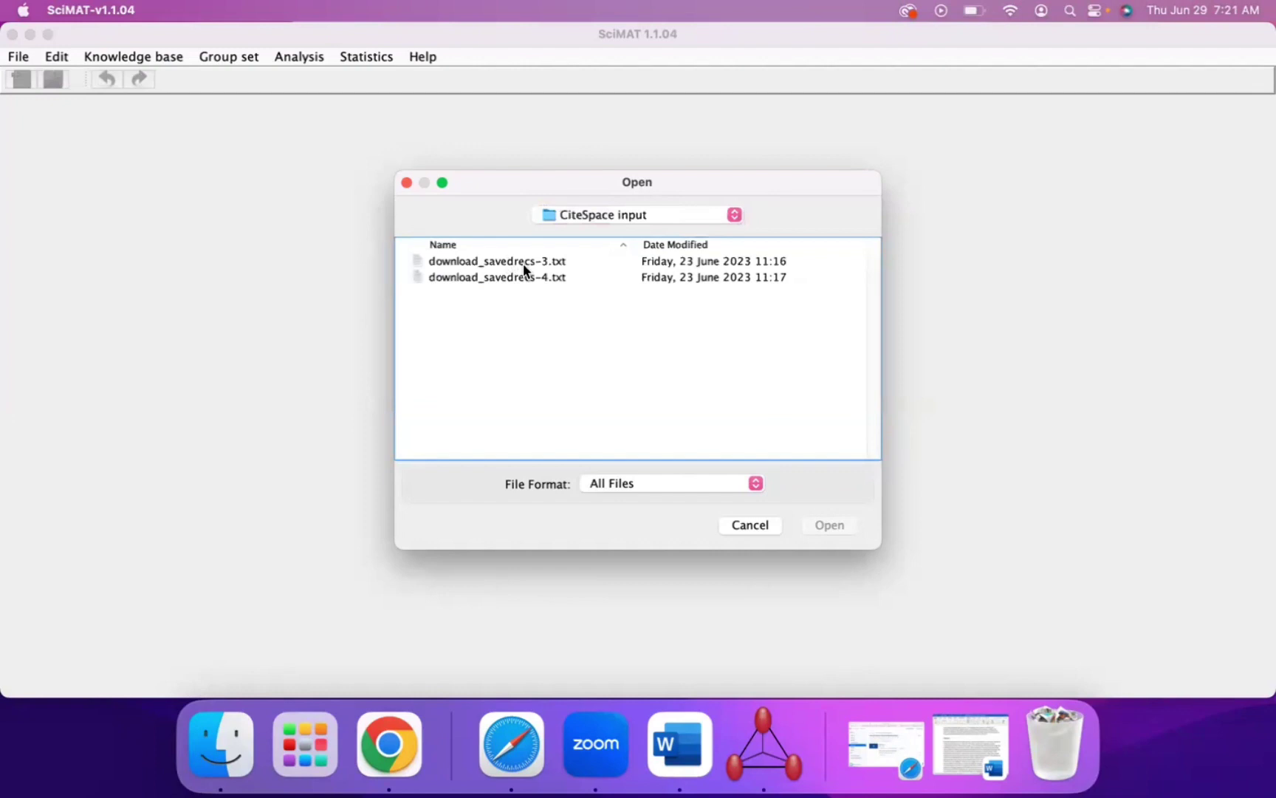
pyautogui.click(551, 277)
pyautogui.keyDown('shift'); pyautogui.click(550, 262); pyautogui.keyUp('shift')
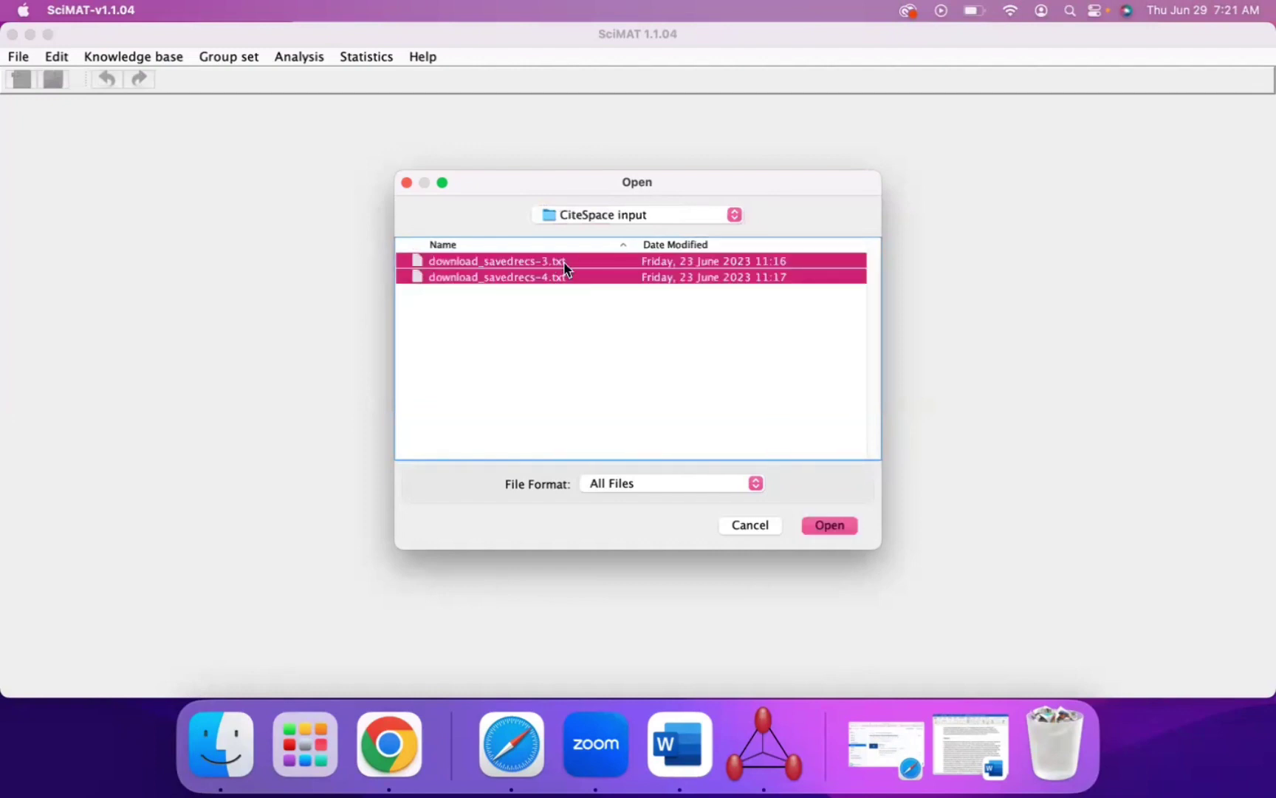
pyautogui.click(844, 526)
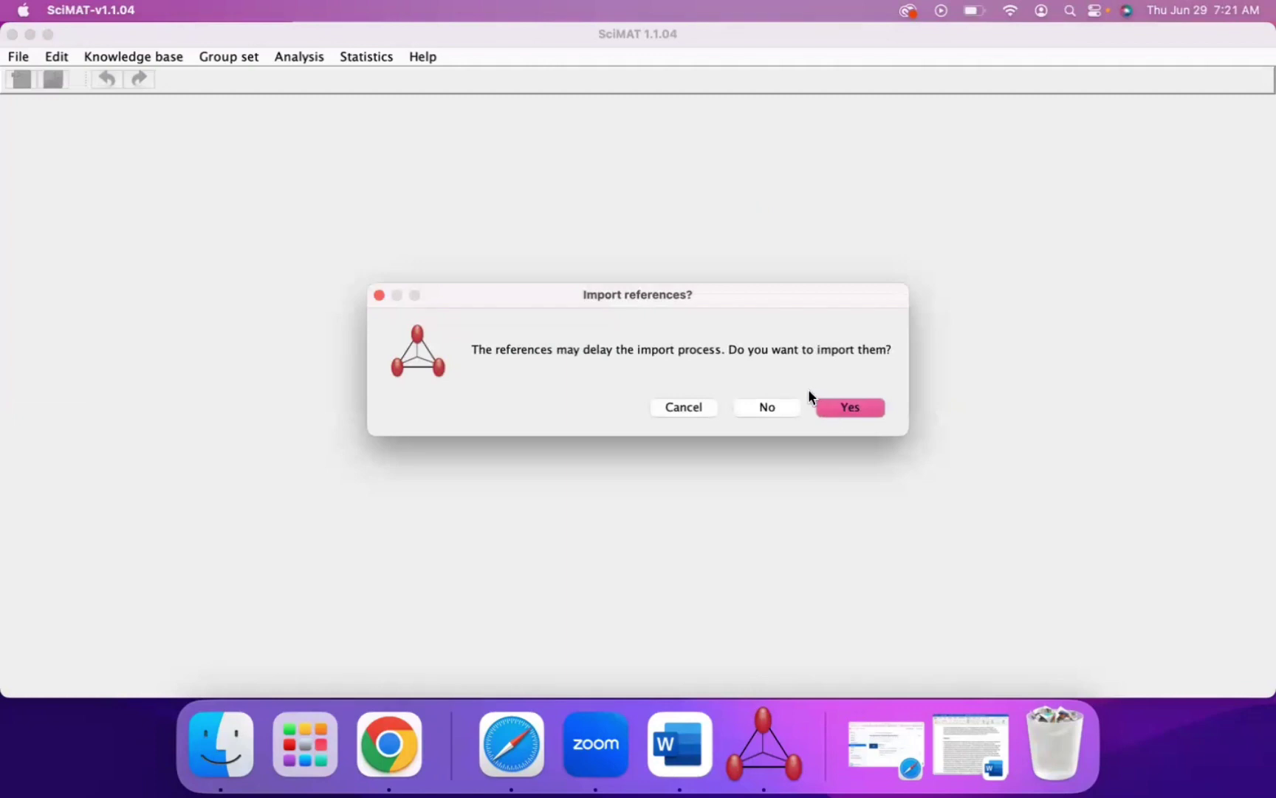
pyautogui.click(853, 408)
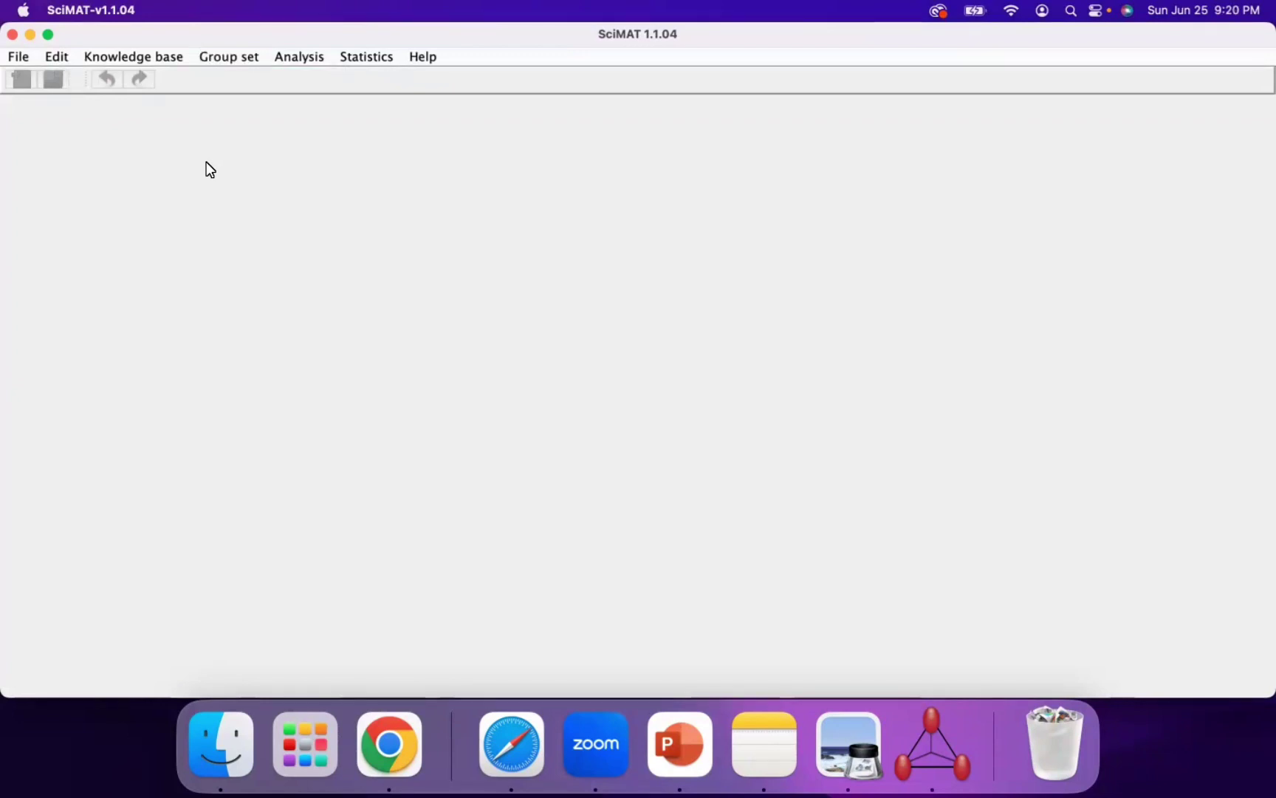
# - Find similar words by distances with a maximum Levenshtein distance of 1
pyautogui.click(220, 59)
pyautogui.moveTo(225, 151)
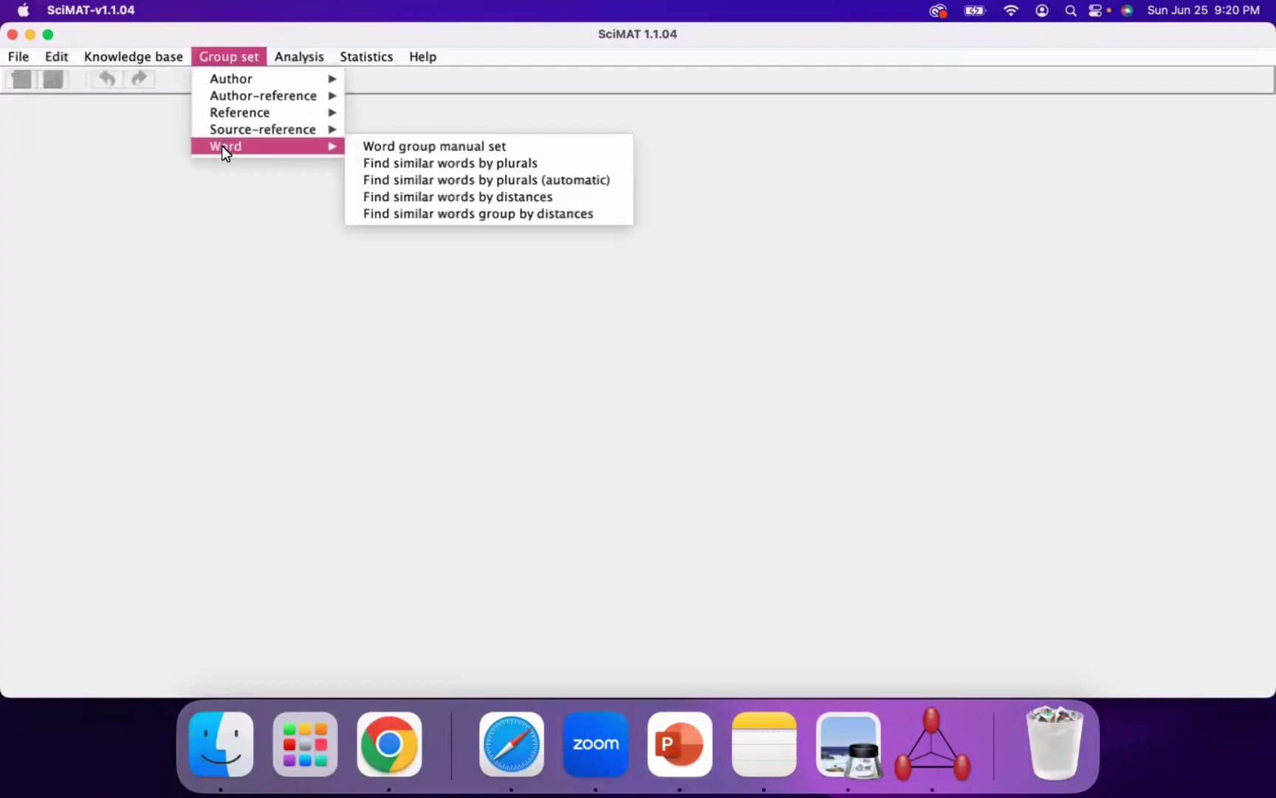
pyautogui.click(399, 196)
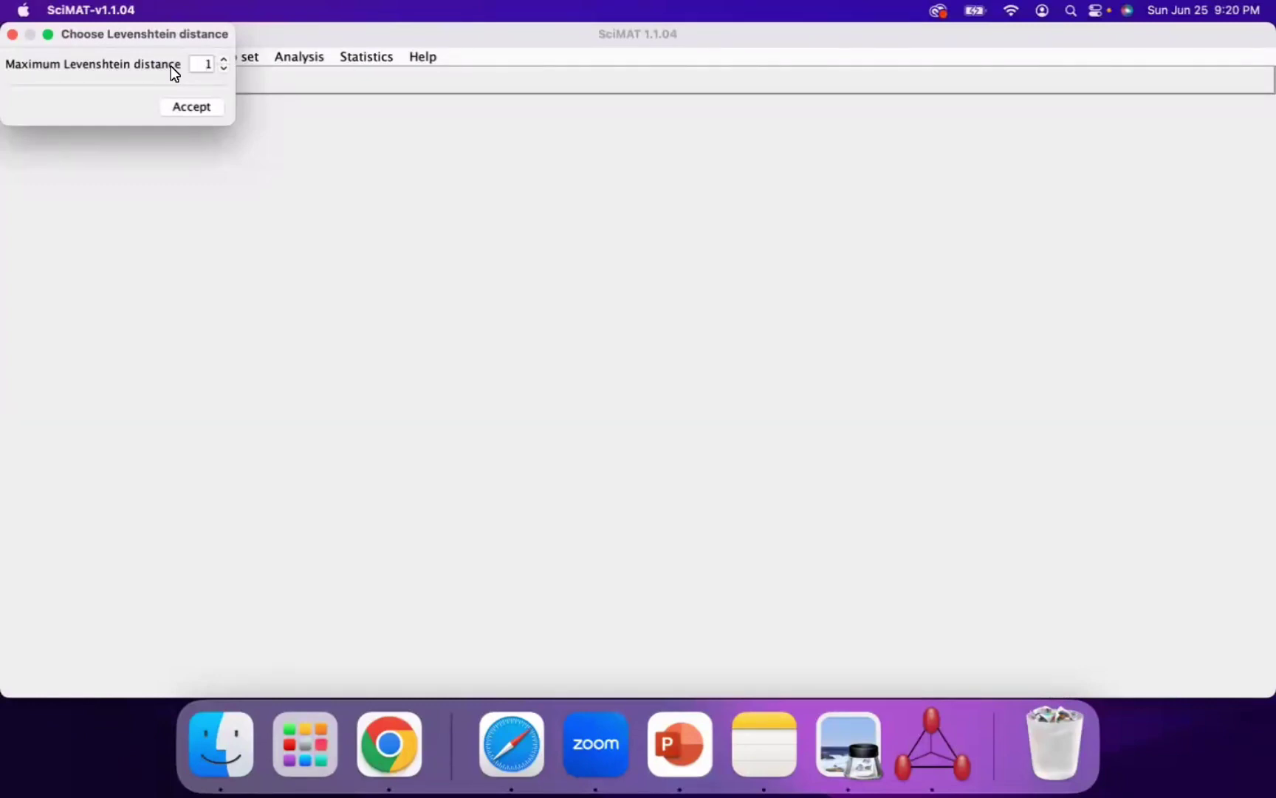
pyautogui.click(182, 112)
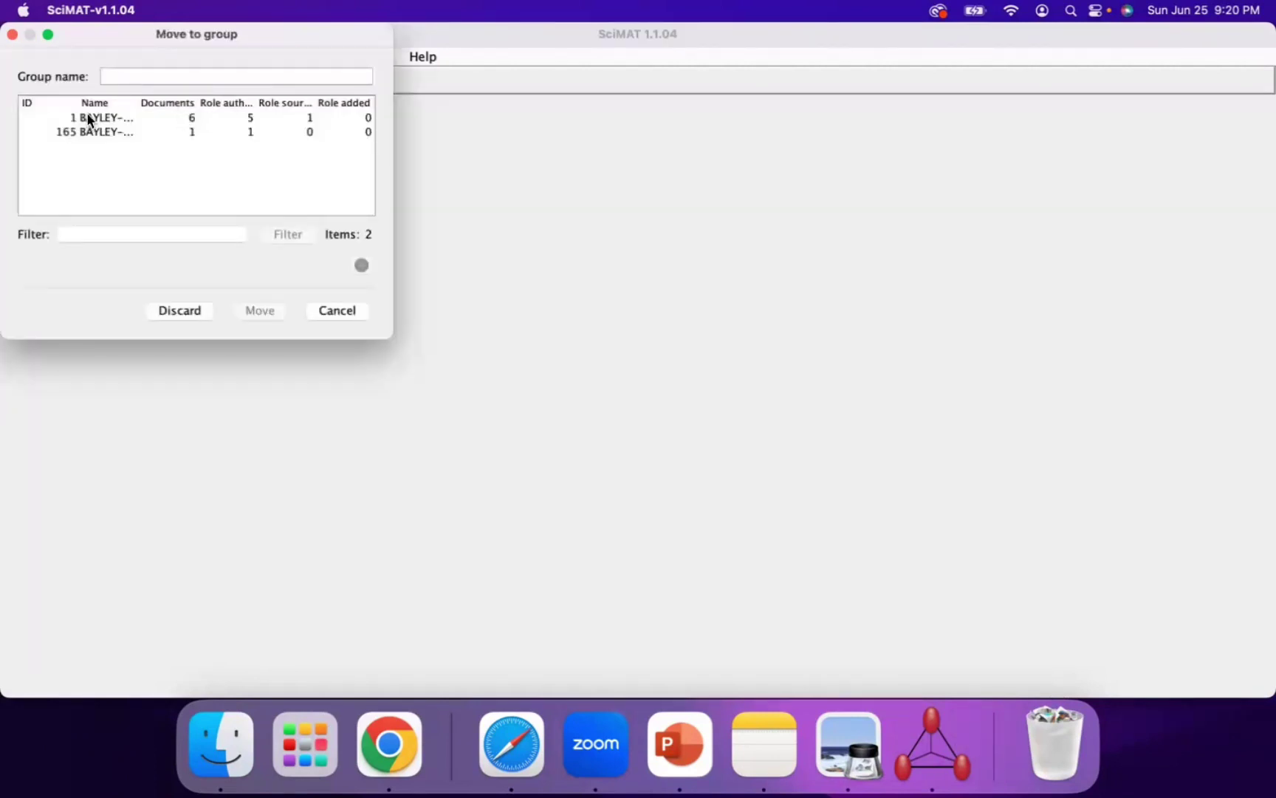
# - Name the group for the two similar BAYLEY words BAYLEY-SCALES and move them into it
pyautogui.click(87, 117)
pyautogui.click(96, 136)
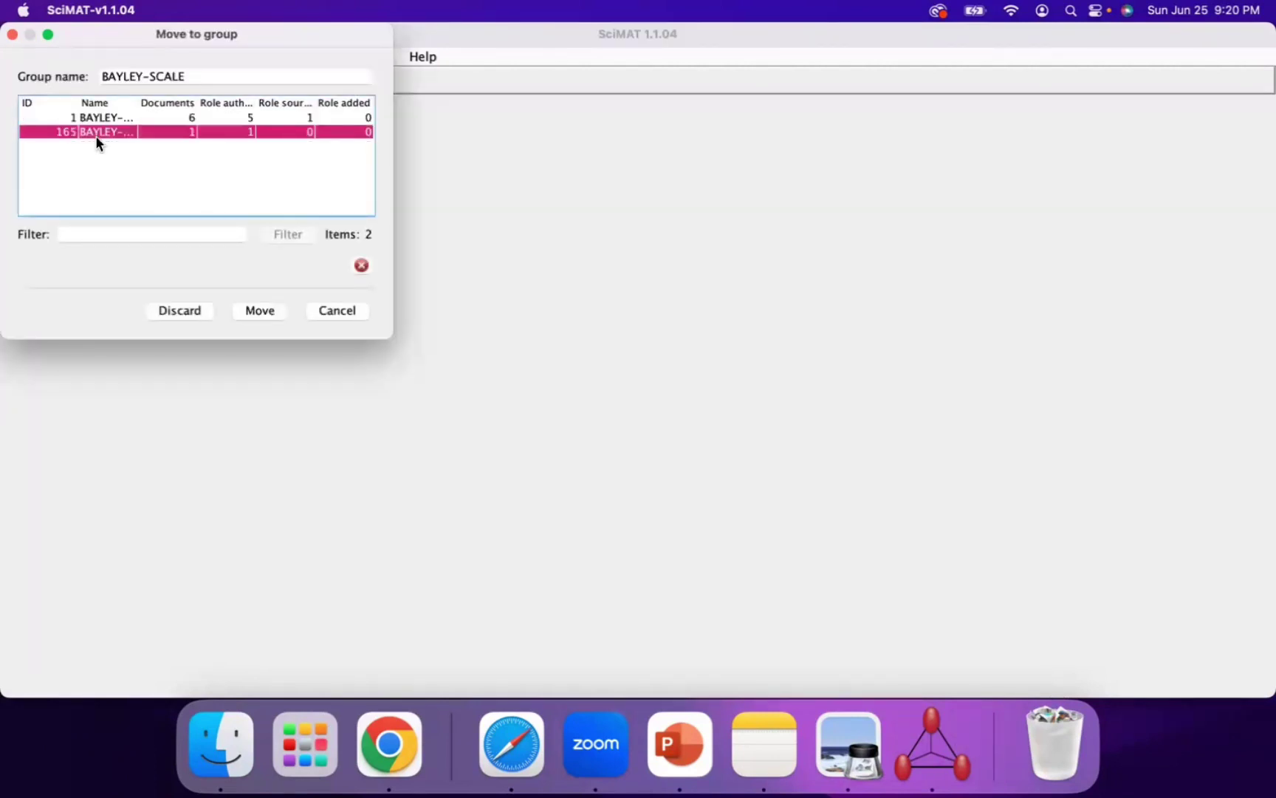
pyautogui.click(111, 120)
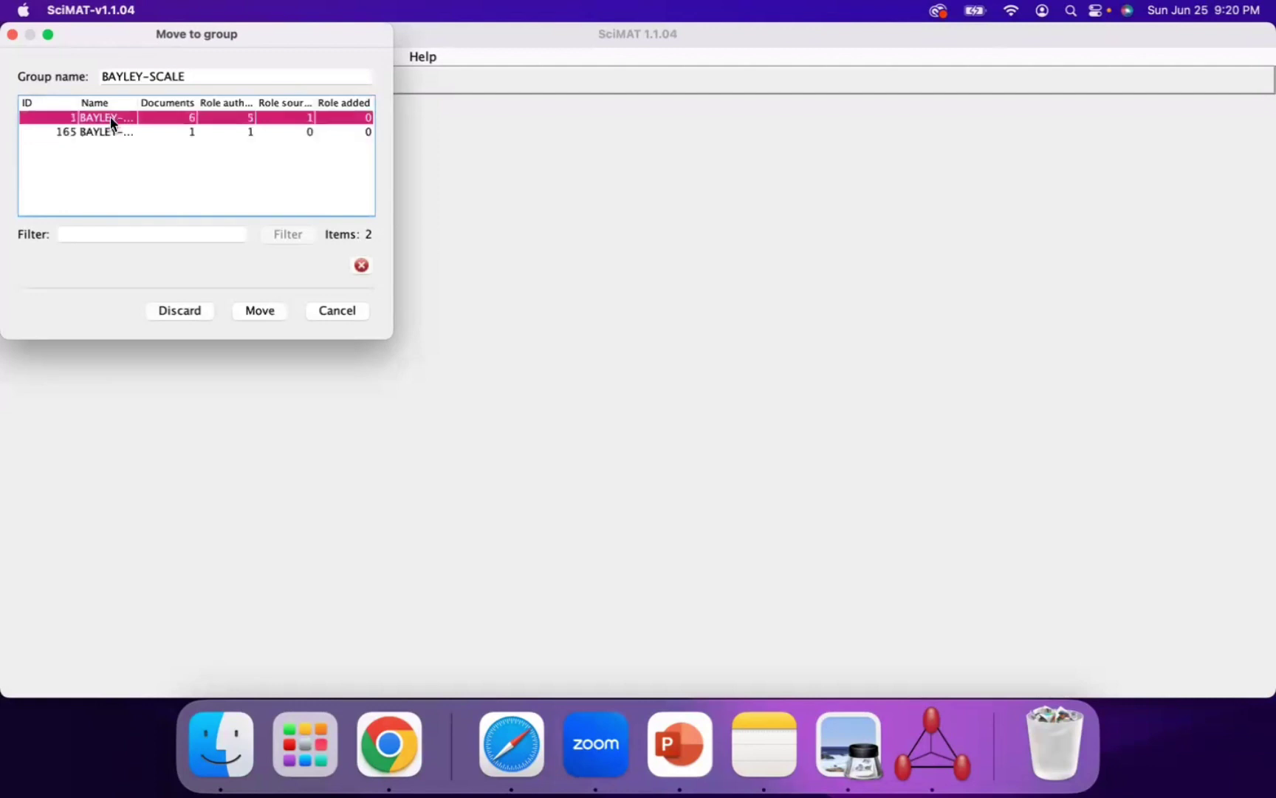
pyautogui.moveTo(201, 77); pyautogui.dragTo(91, 73)
pyautogui.click(211, 74)
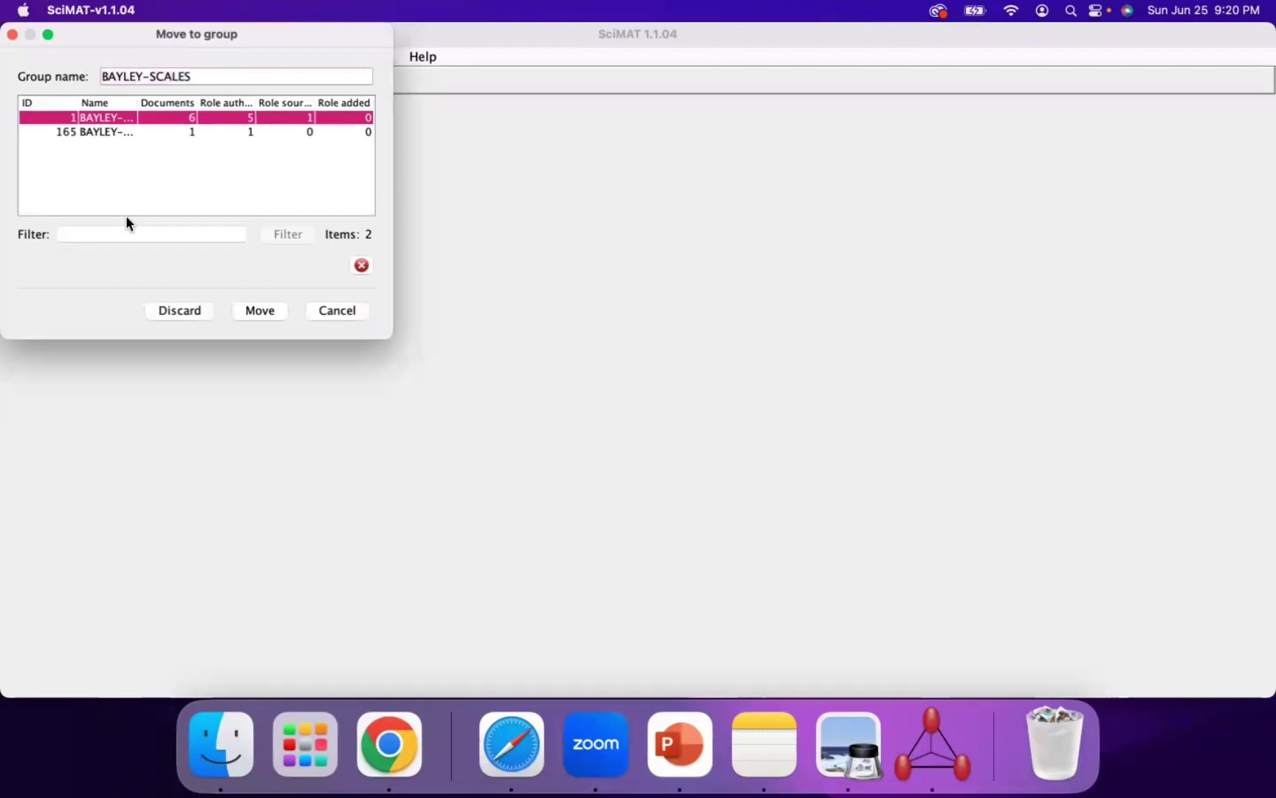
pyautogui.click(260, 311)
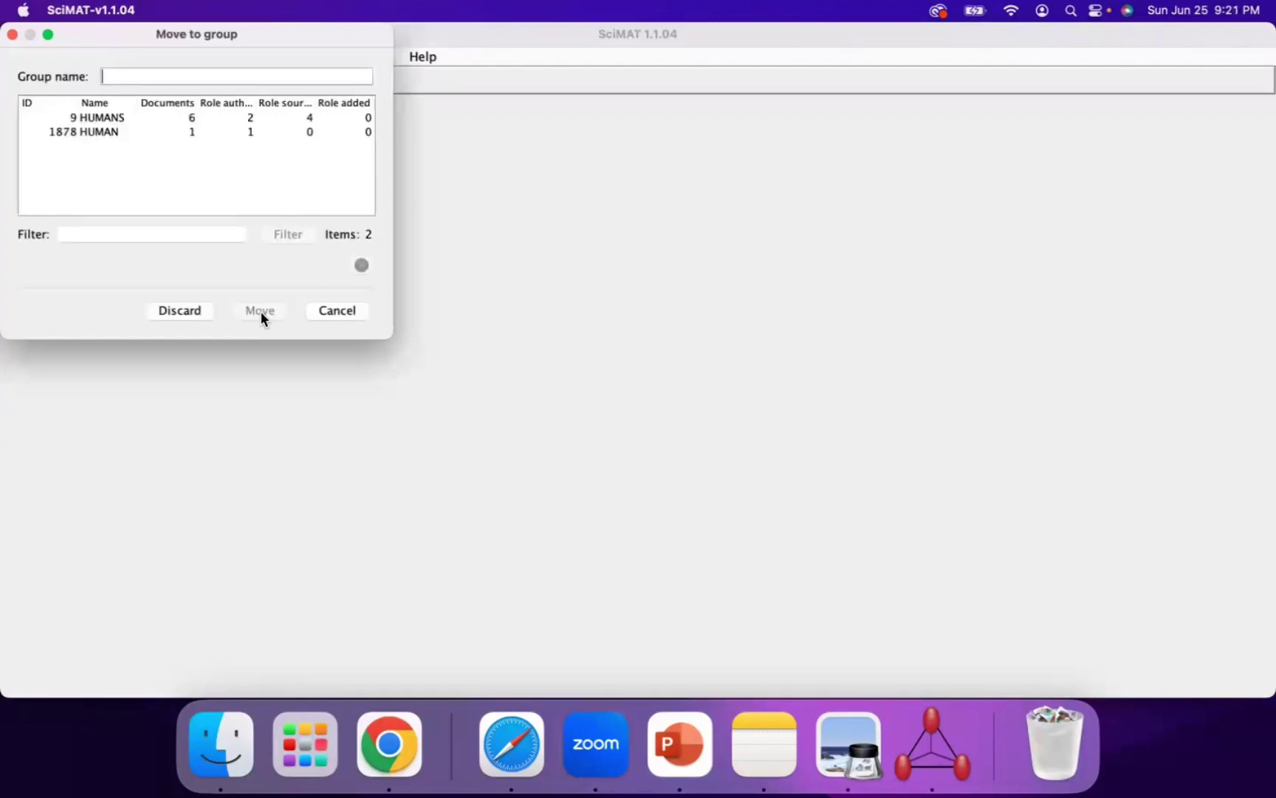
# - Name the group for the similar words HUMANS and HUMAN as HUMAN and move them into it
pyautogui.click(116, 132)
pyautogui.click(114, 118)
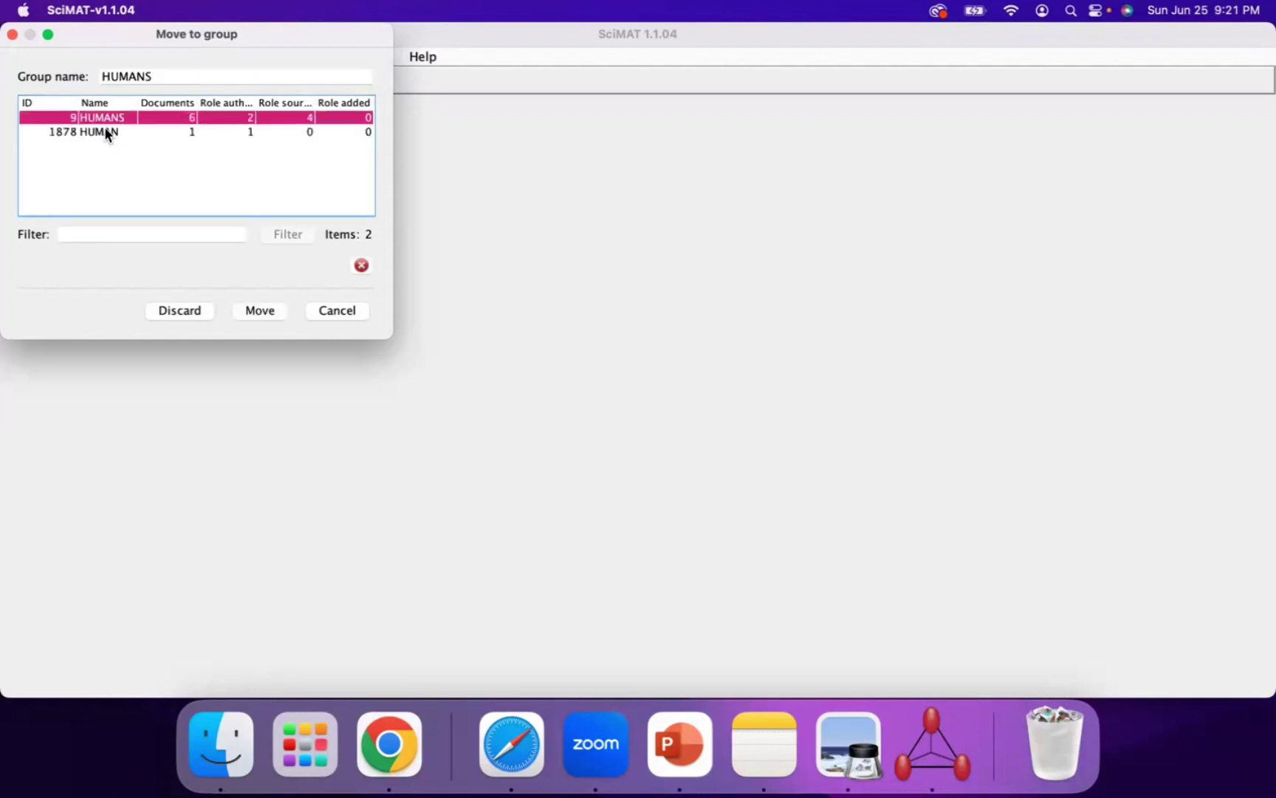
pyautogui.click(105, 131)
pyautogui.click(103, 118)
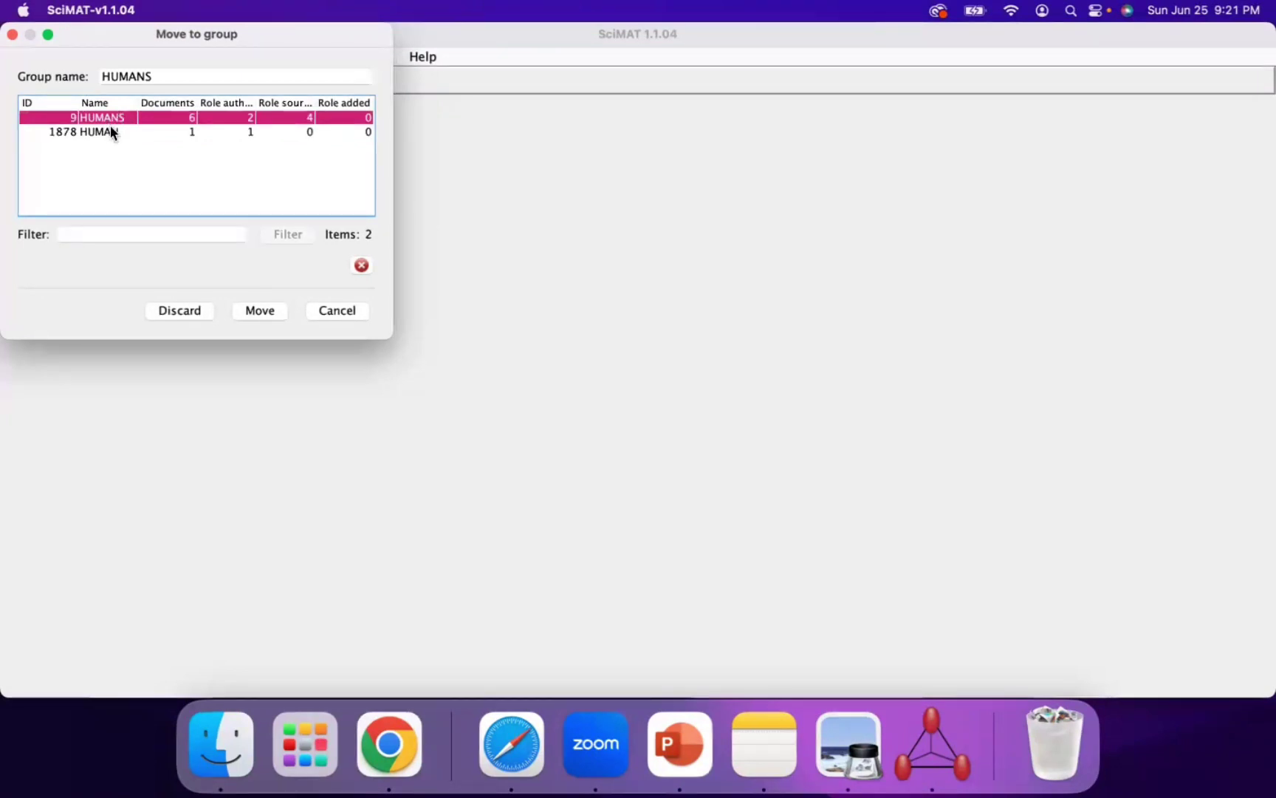
pyautogui.click(111, 132)
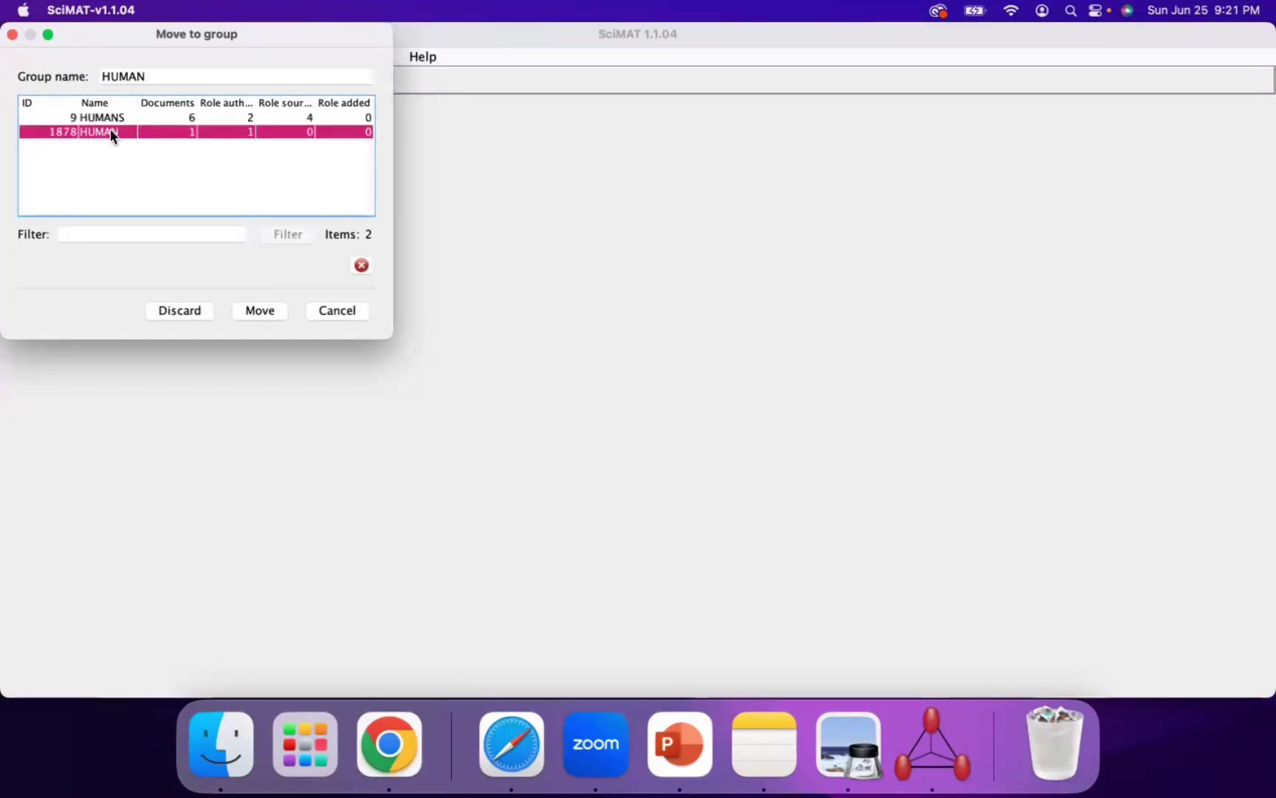
pyautogui.click(260, 312)
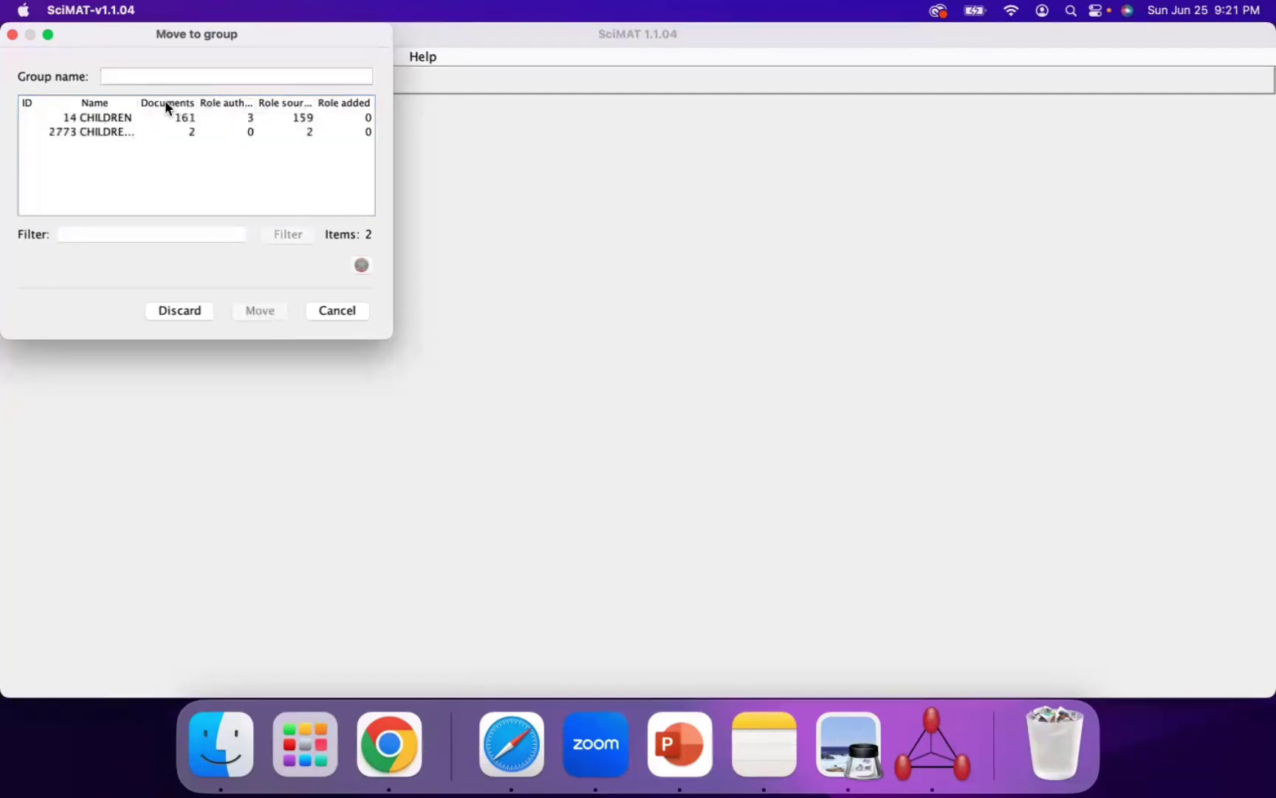
# - Name the group for the words CHILDREN and CHILDRENS as CHILDREN and move them into it
pyautogui.click(108, 134)
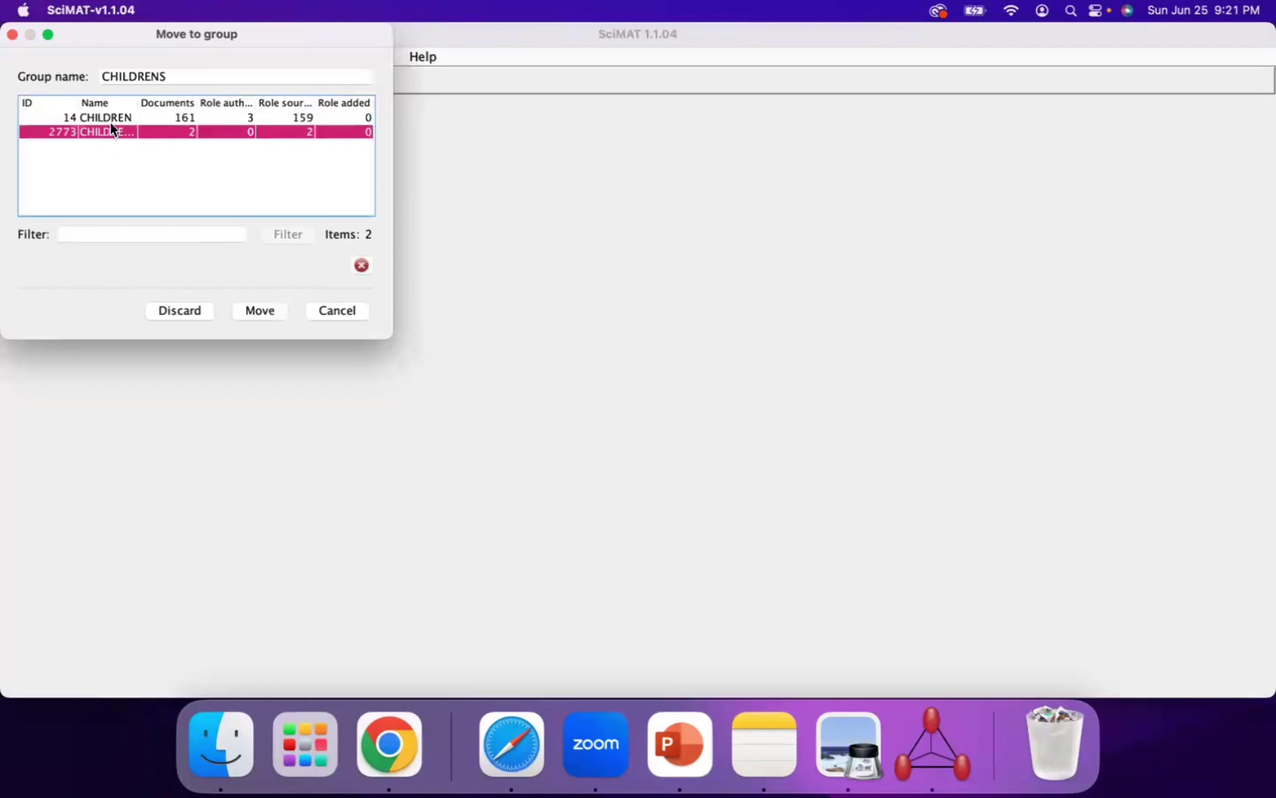
pyautogui.click(112, 118)
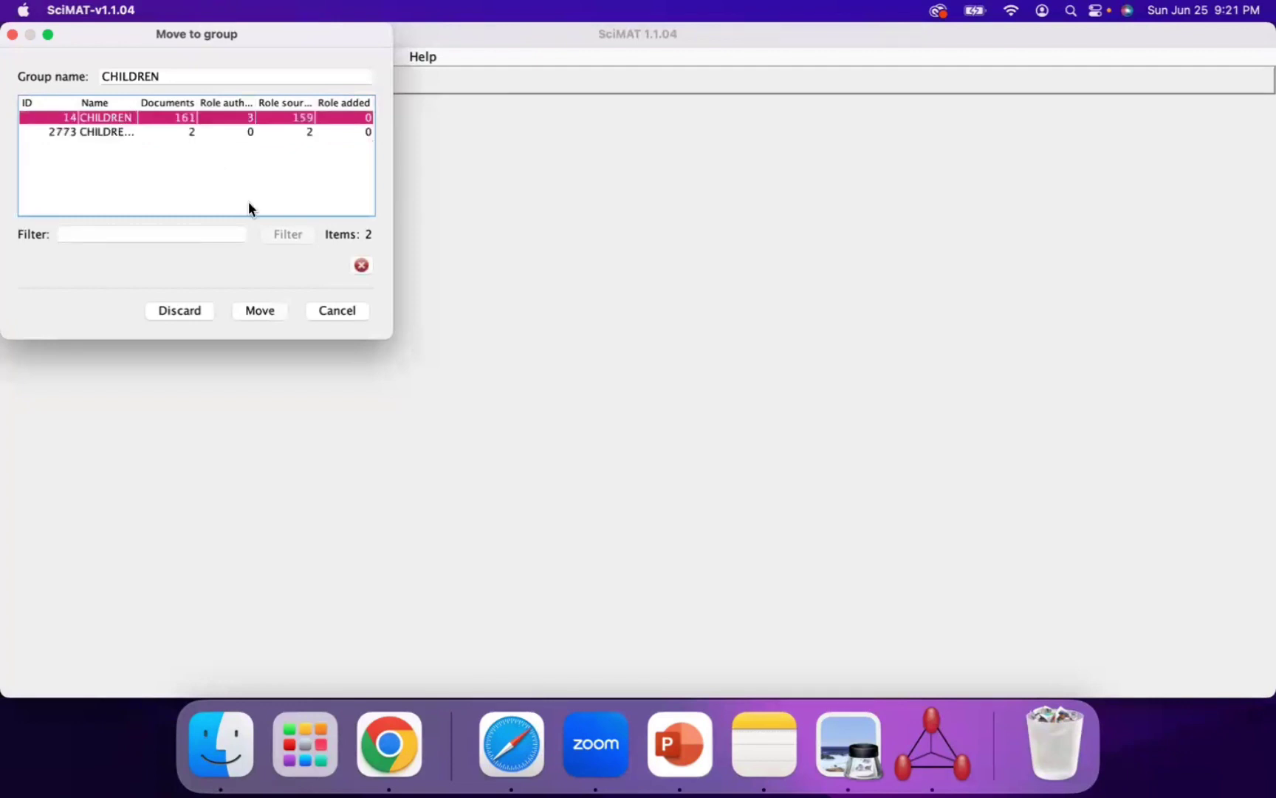
pyautogui.click(272, 318)
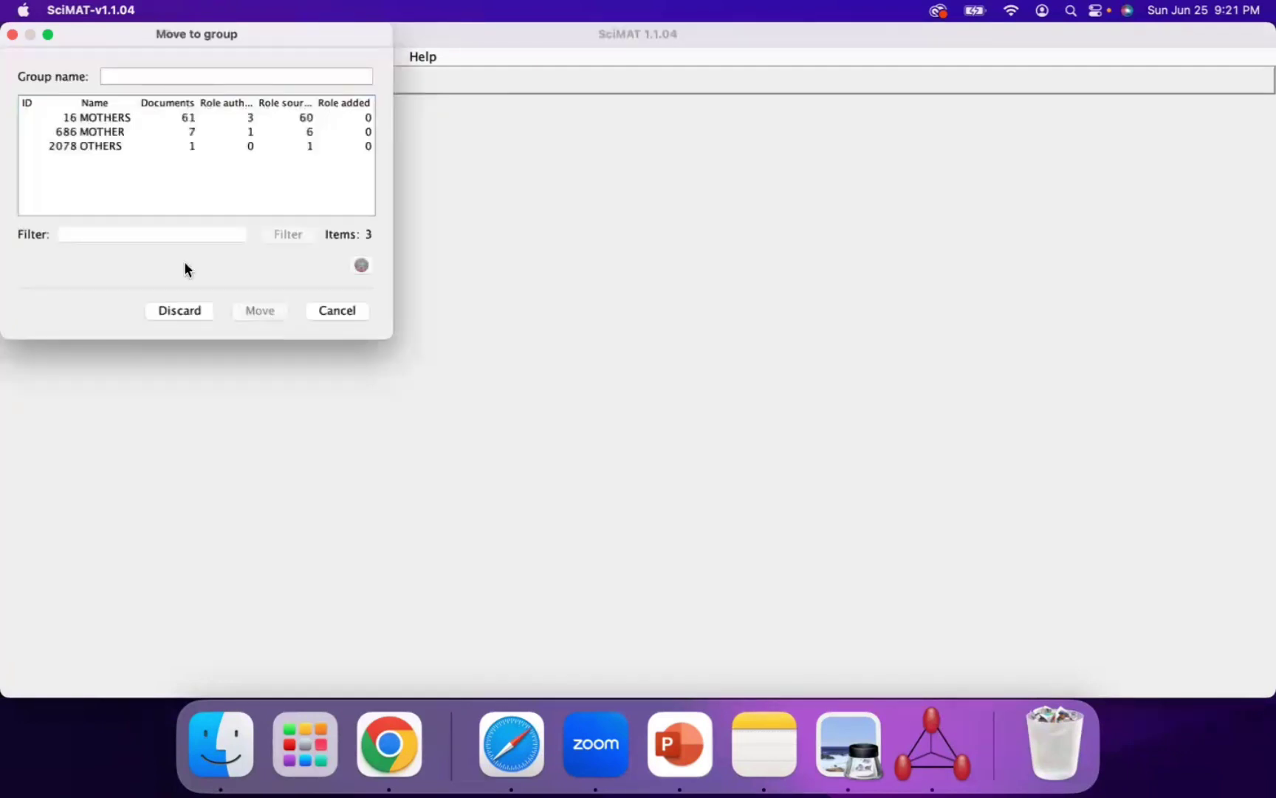
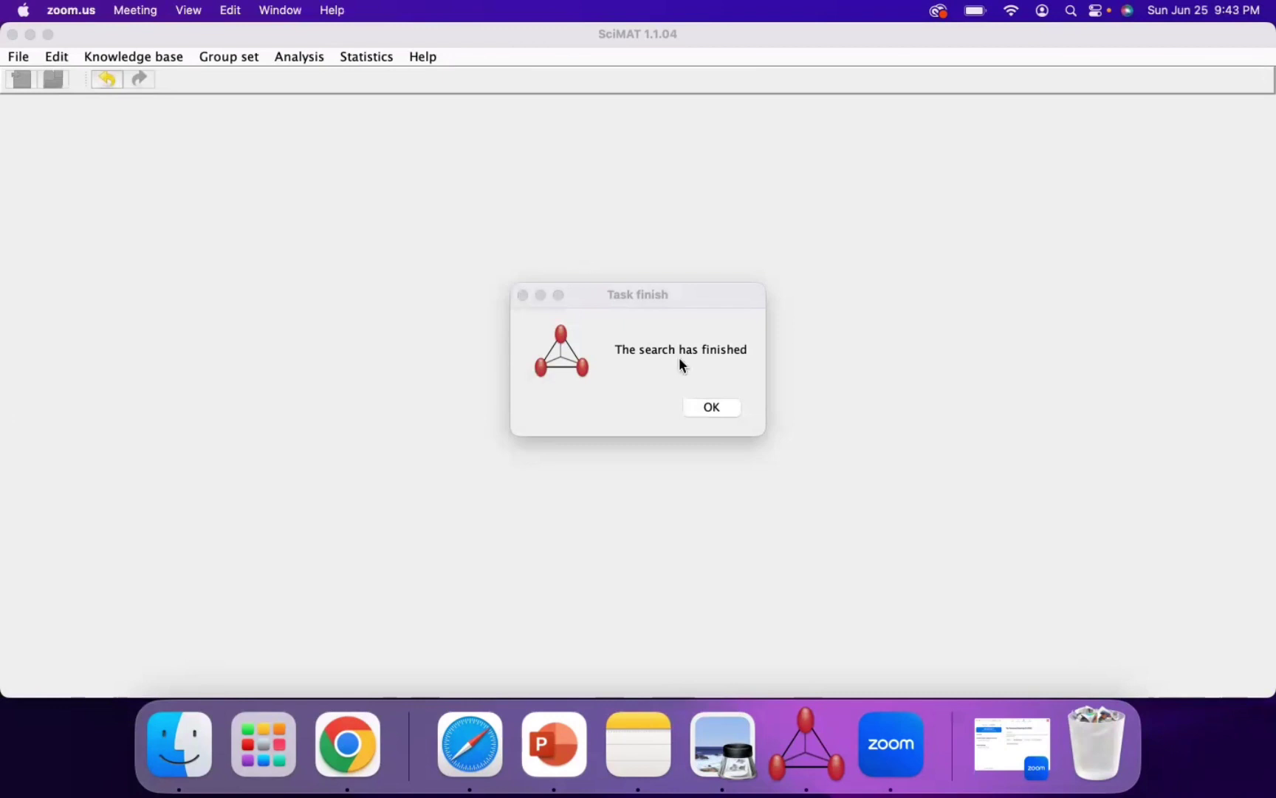
# - Dismiss the finished search, open the manual word group set and select the BAYLEY-SCALES group
pyautogui.click(711, 406)
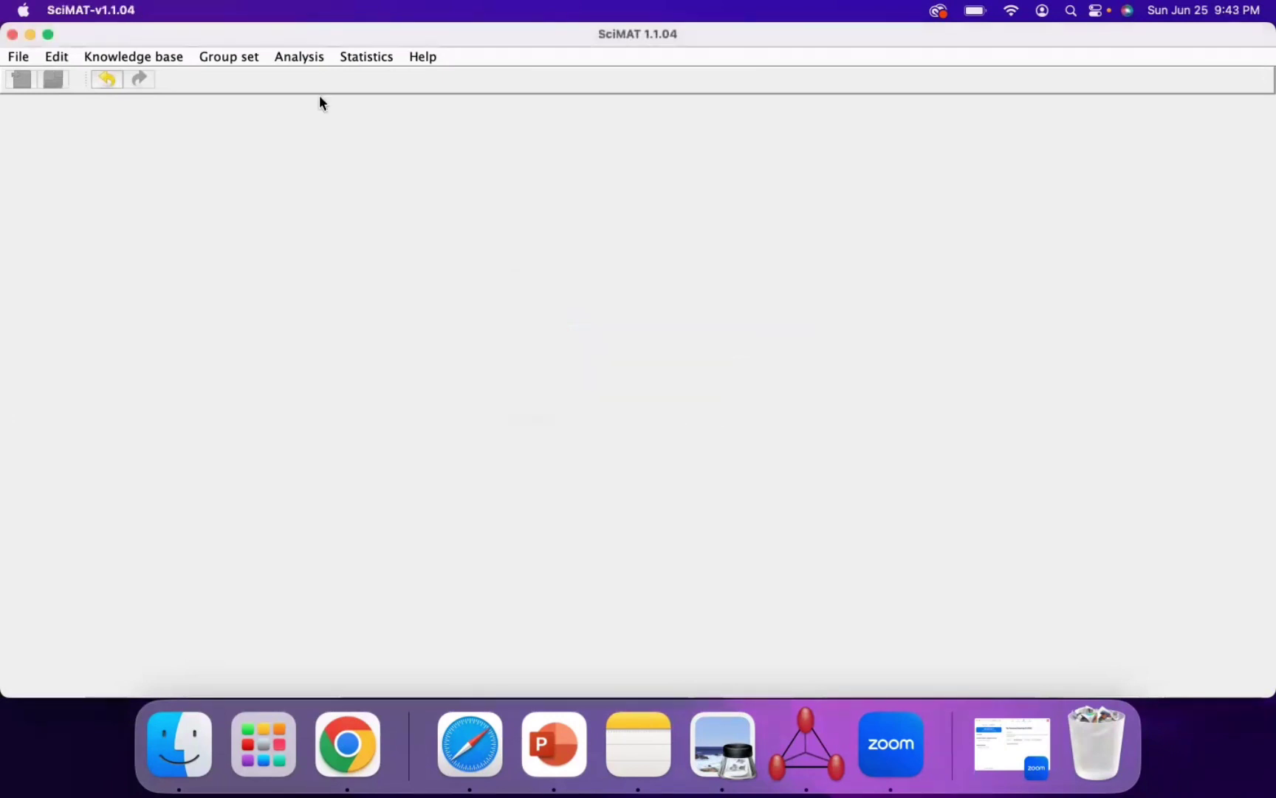
pyautogui.click(229, 57)
pyautogui.moveTo(235, 147)
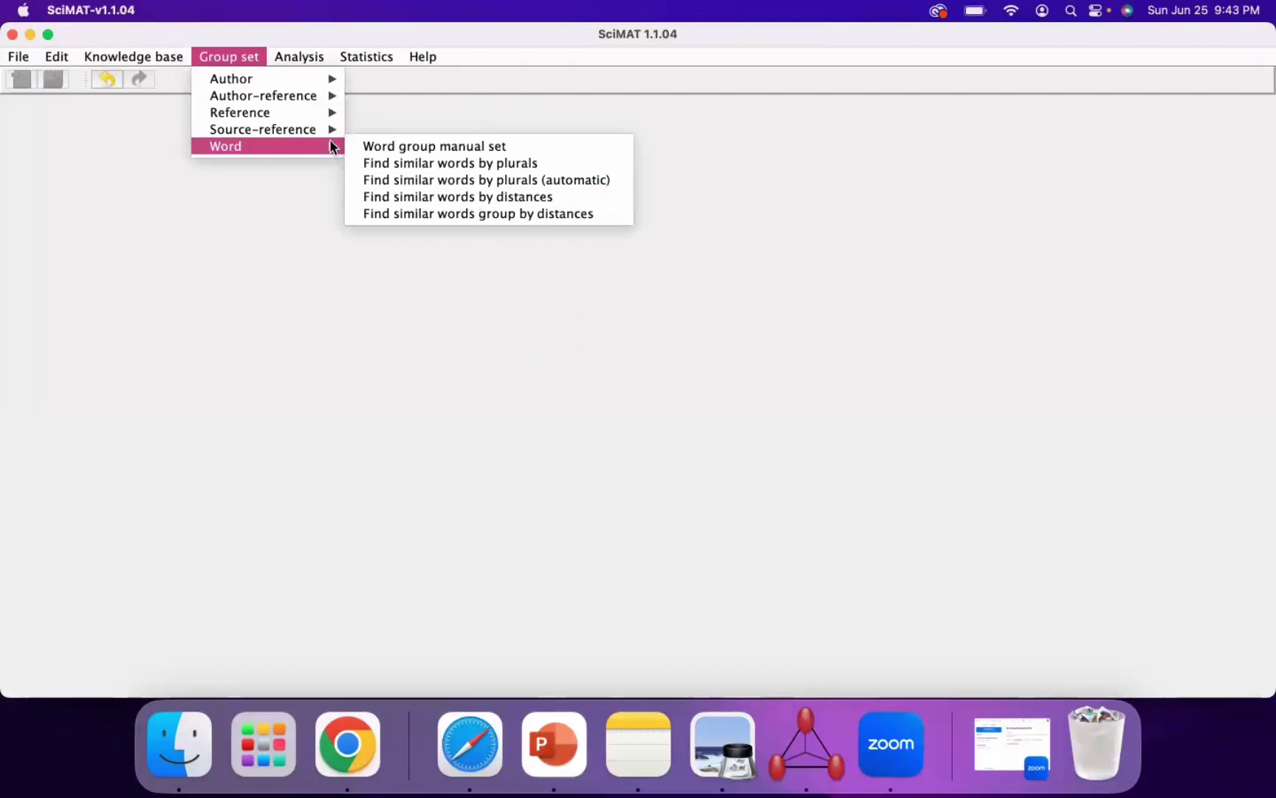
pyautogui.click(393, 147)
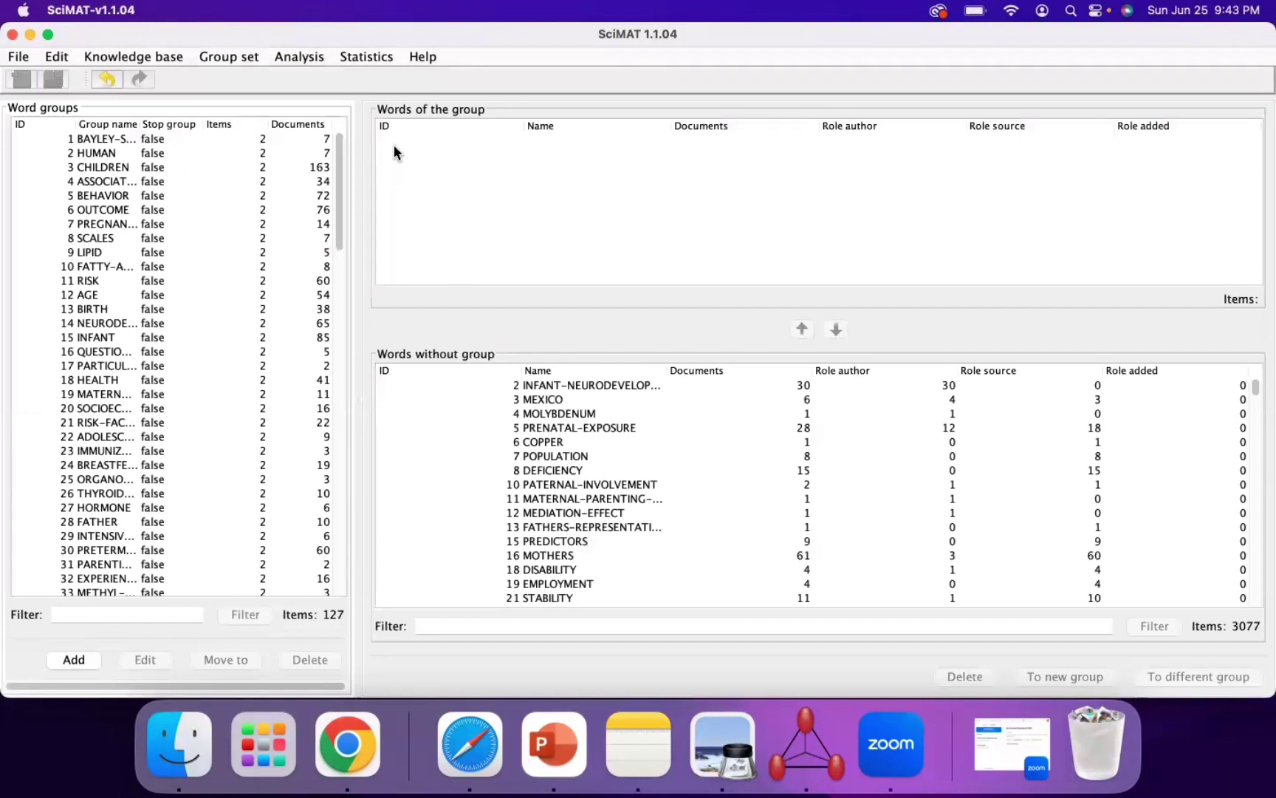
pyautogui.click(210, 153)
pyautogui.click(208, 139)
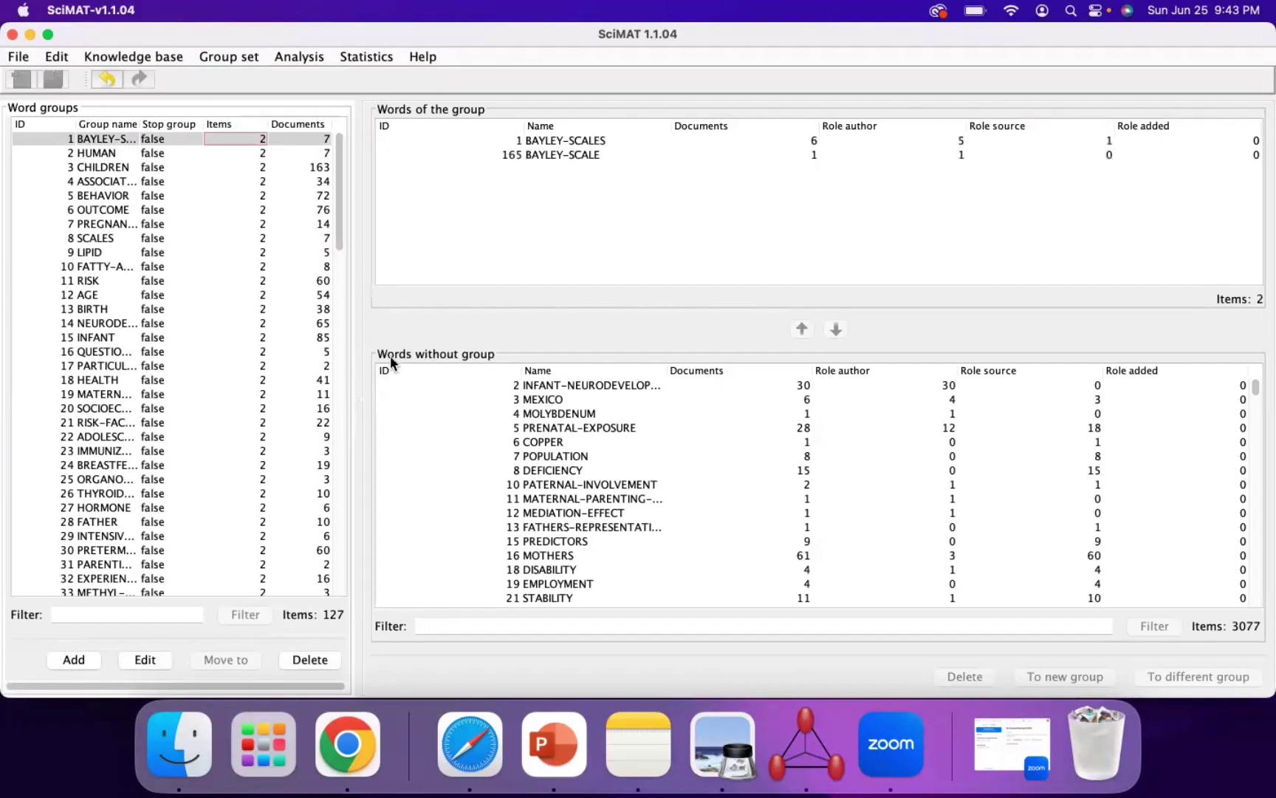
# - Add the ungrouped word BAYLEY-SCALES-OF-INFANT-AND-TODDLER-DEVELOPMENT-(3RD-EDITION) to the BAYLEY-SCALES group
pyautogui.scroll(-5, 584, 452)
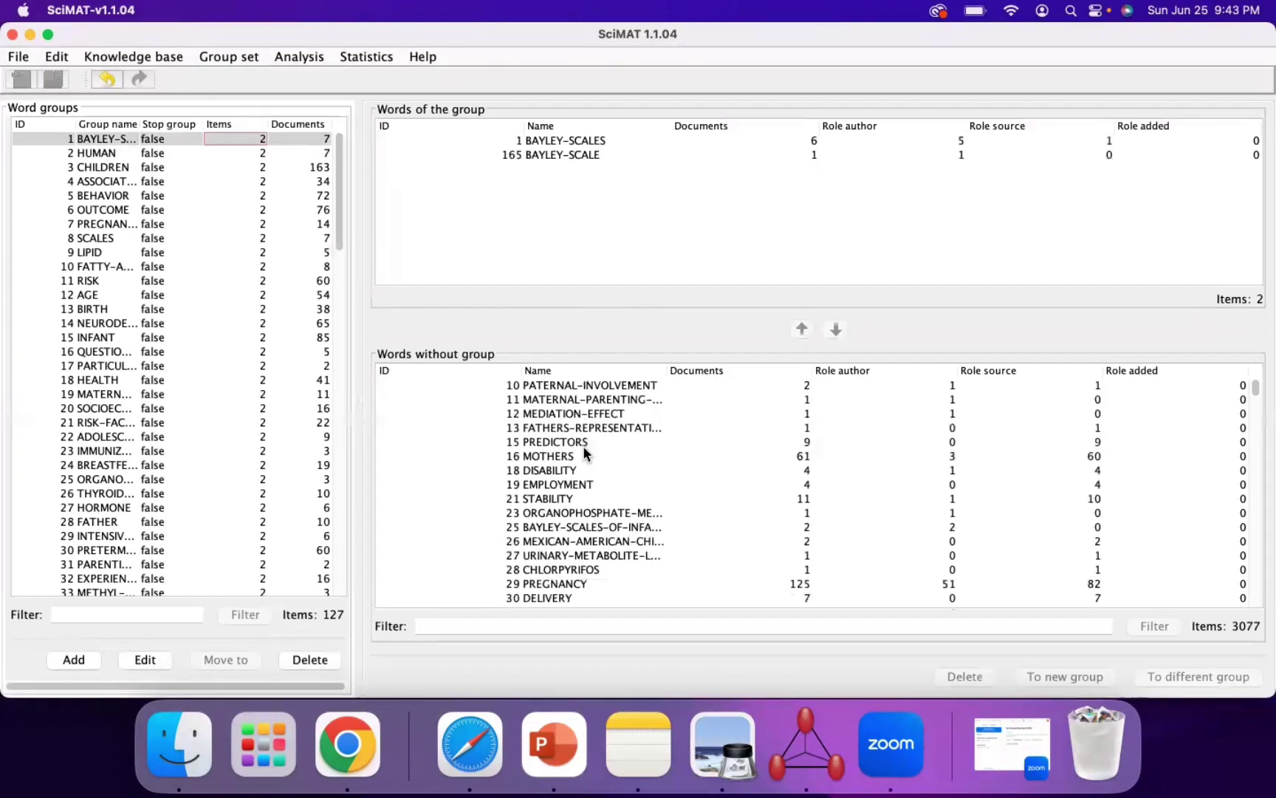
pyautogui.scroll(-4, 584, 452)
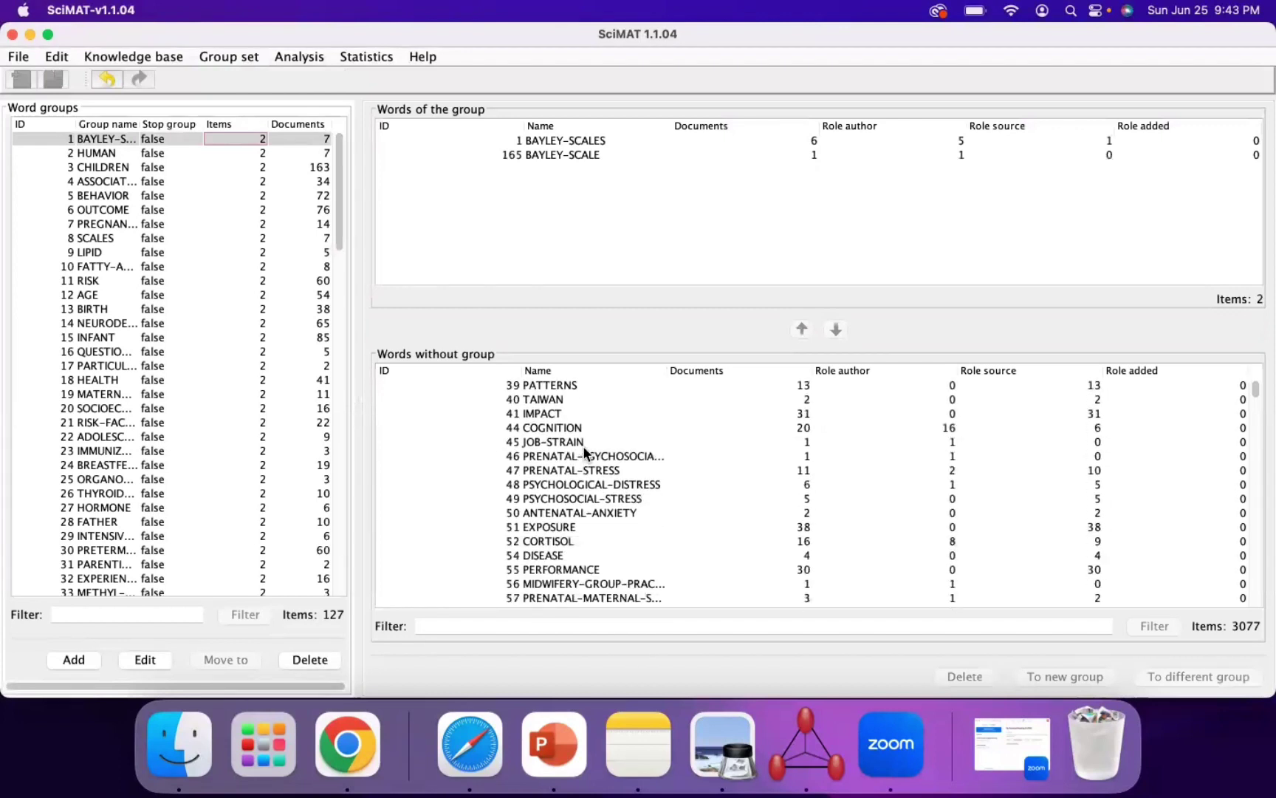
pyautogui.scroll(-6, 584, 452)
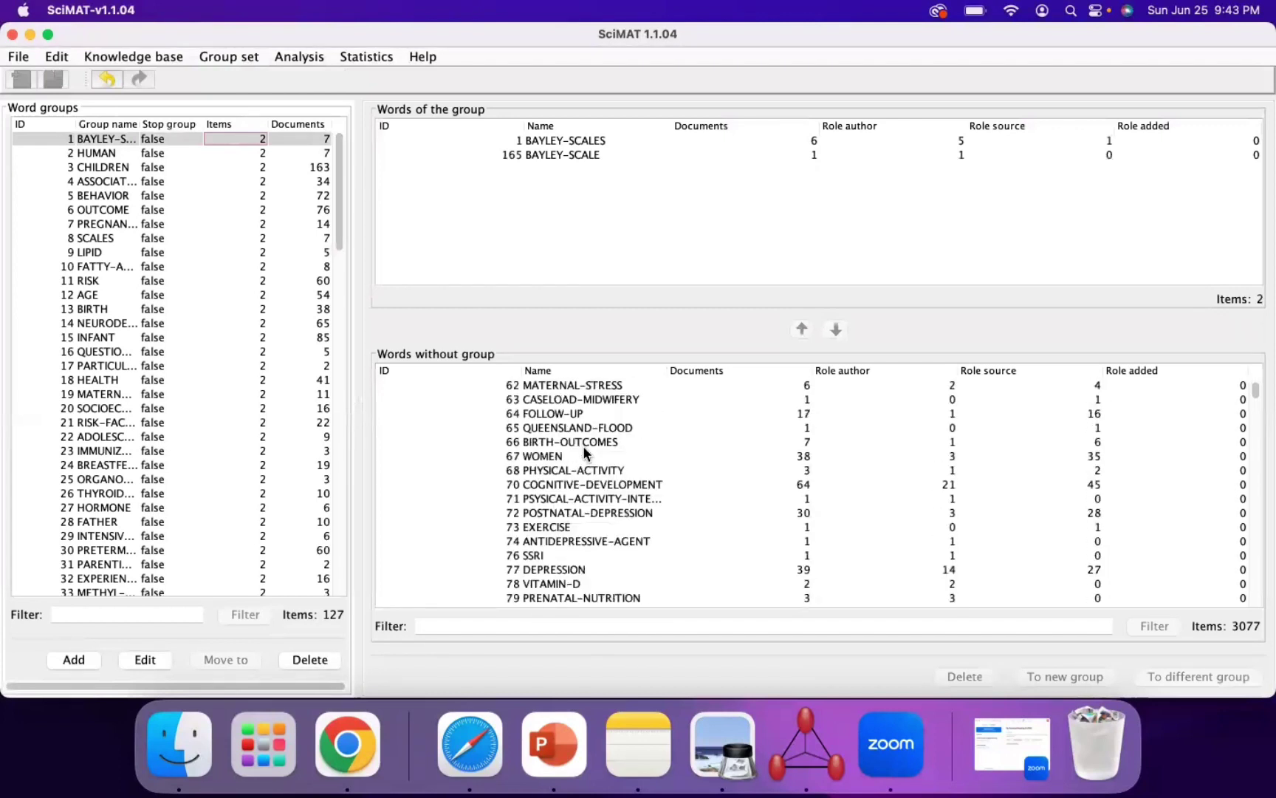
pyautogui.scroll(-6, 584, 452)
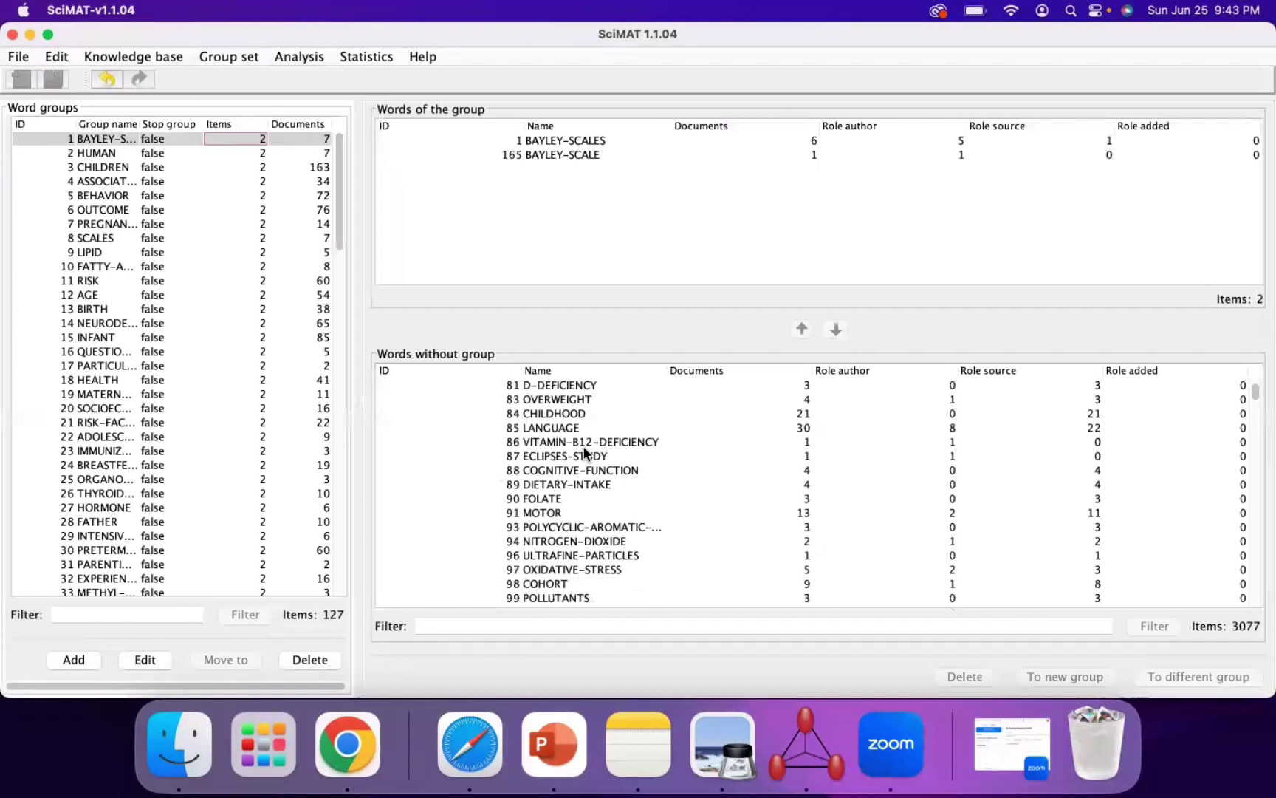
pyautogui.scroll(-2, 584, 452)
pyautogui.scroll(-4, 584, 452)
pyautogui.click(588, 430)
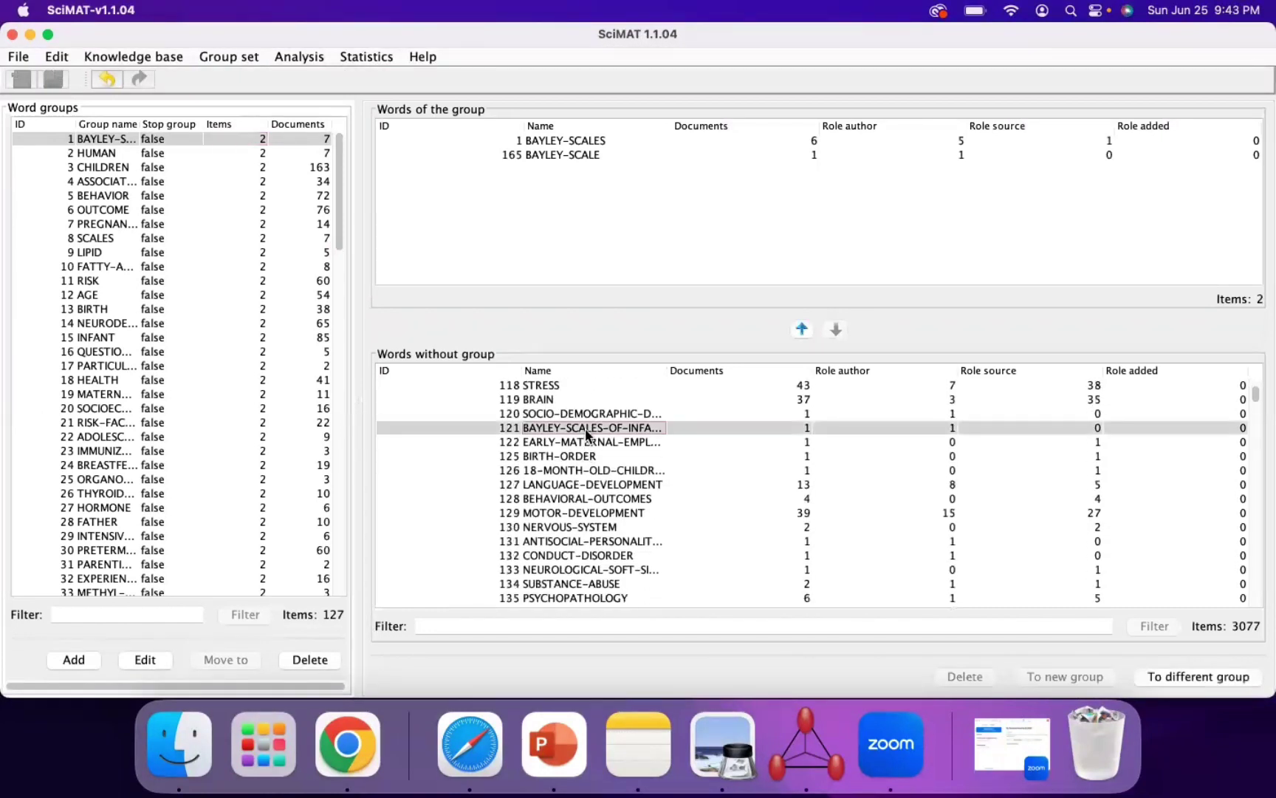
pyautogui.moveTo(667, 370); pyautogui.dragTo(936, 369)
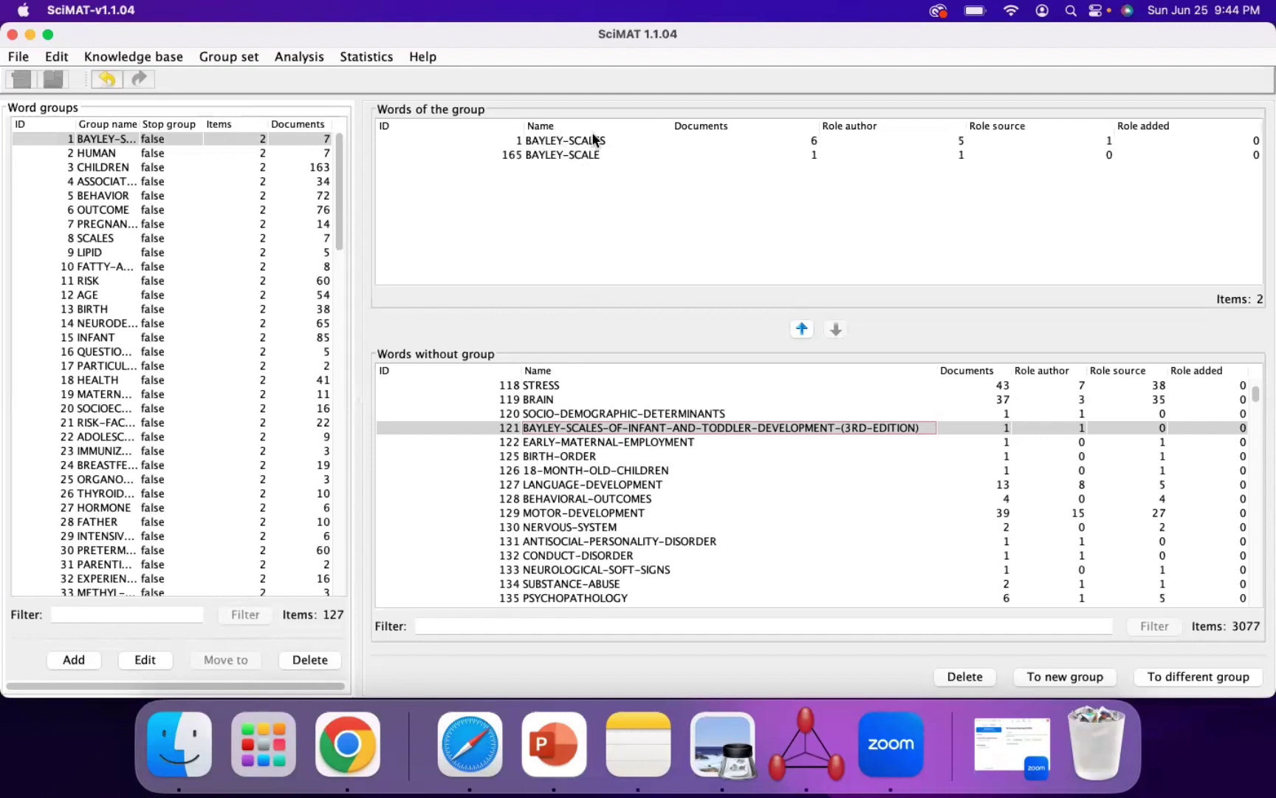
pyautogui.click(802, 330)
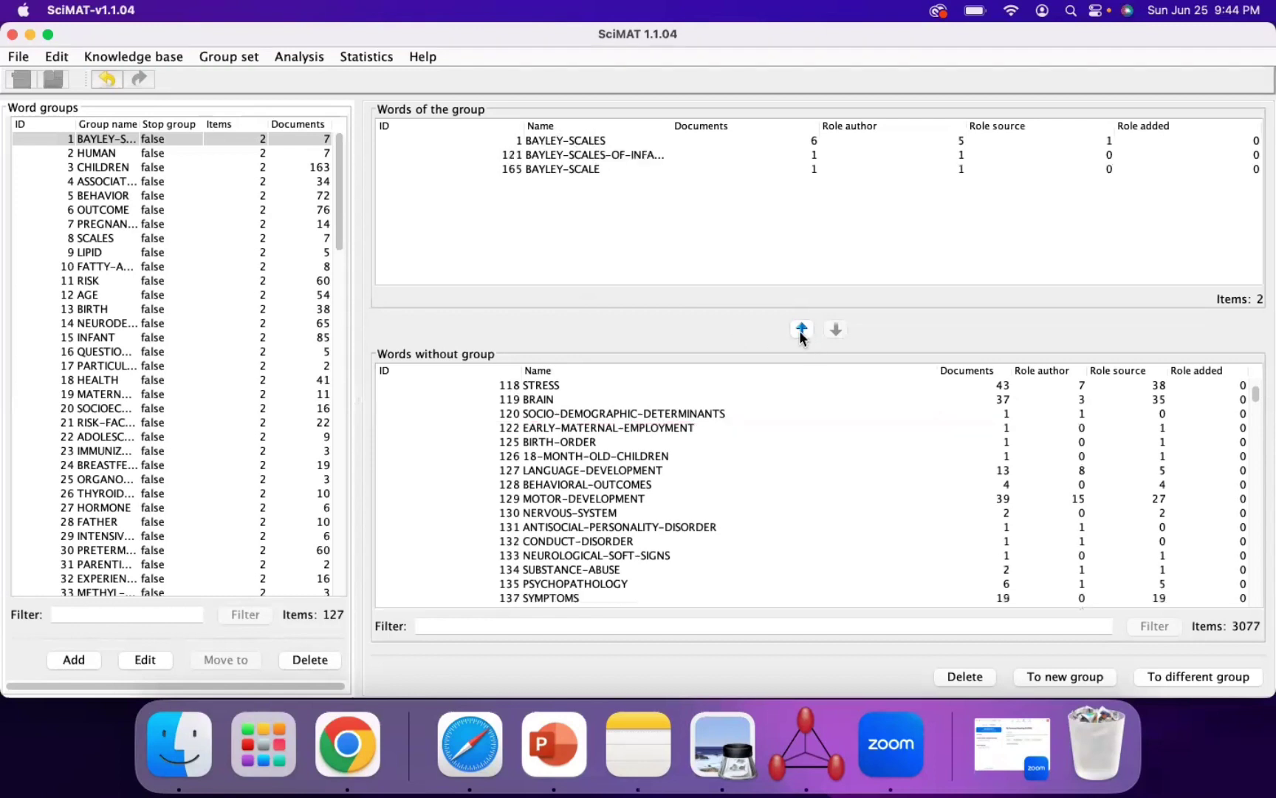
# - Sort the words without group by name in ascending alphabetical order
pyautogui.scroll(-5, 649, 496)
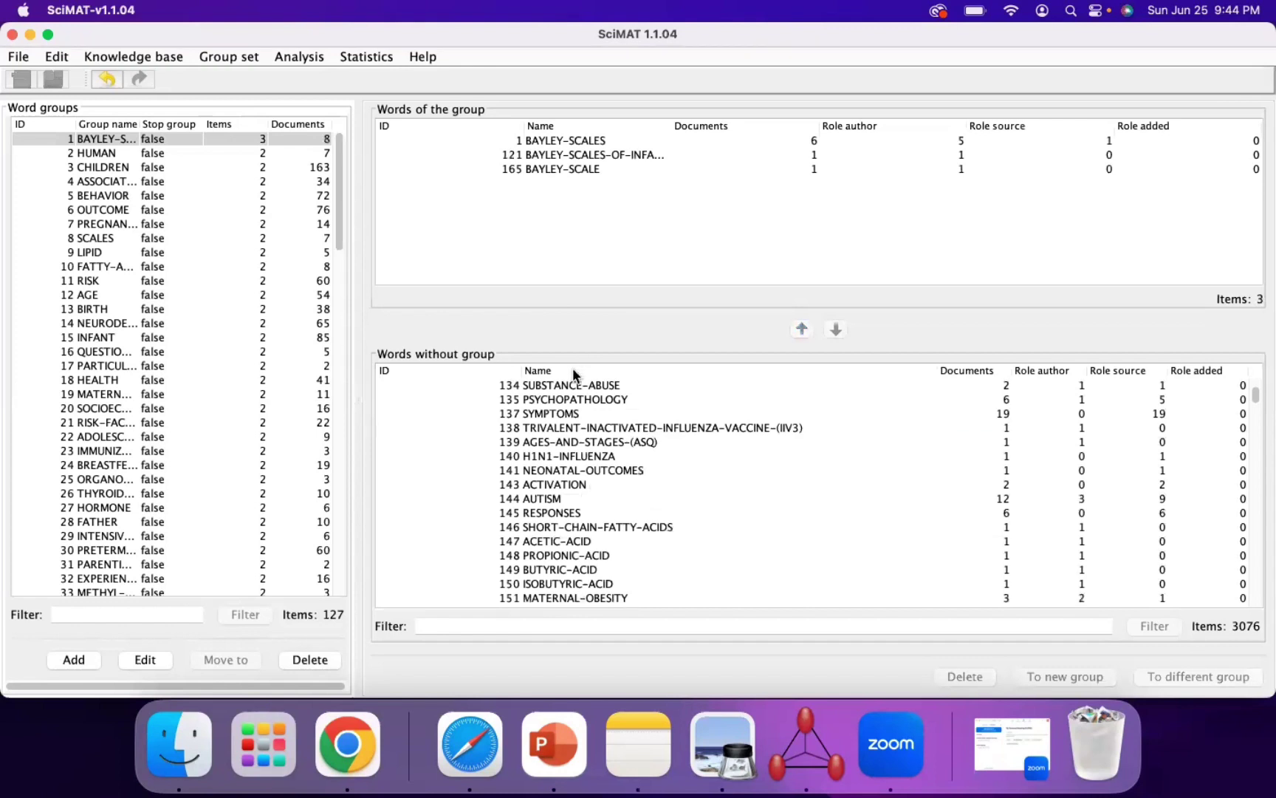
pyautogui.click(549, 371)
pyautogui.click(546, 371)
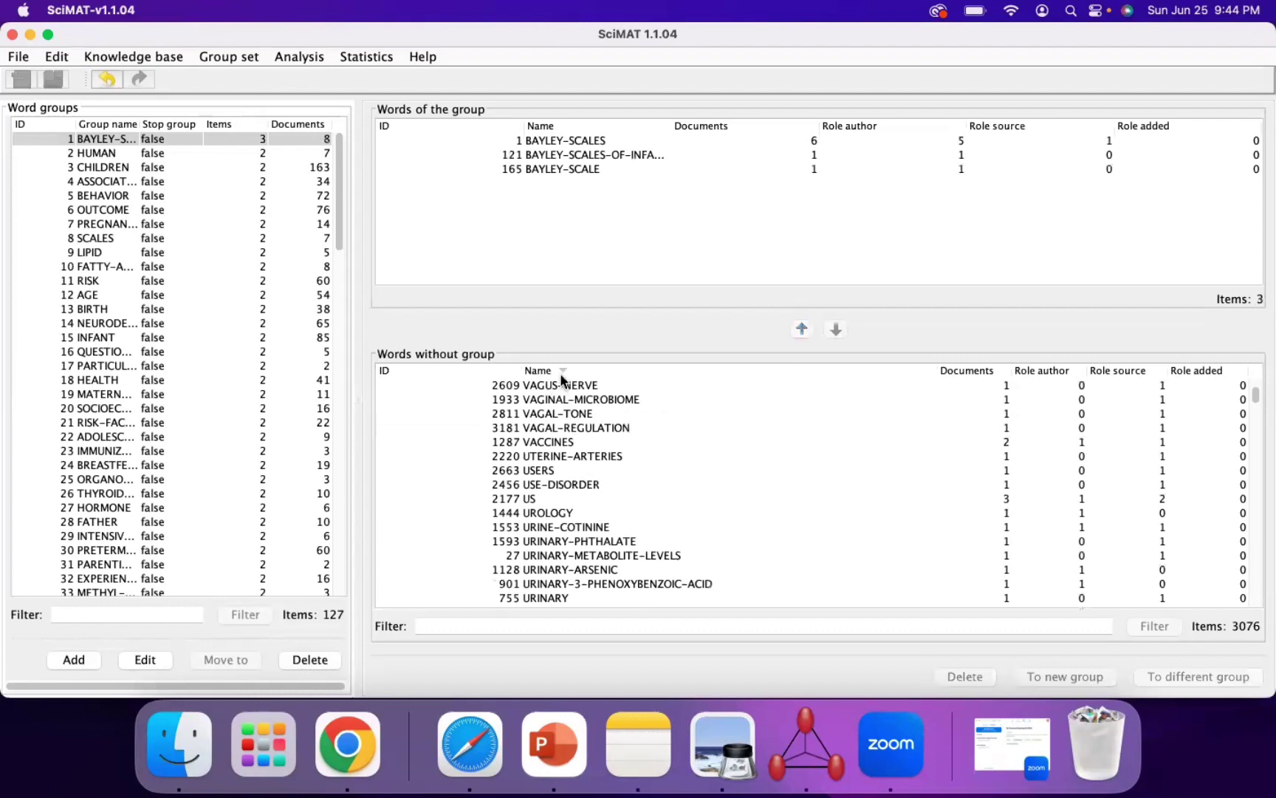
pyautogui.click(562, 373)
# - Add all ungrouped Bayley words, from BAYLEY through BAYLEY-TEST, to the BAYLEY-SCALES group and review the group's words
pyautogui.scroll(-10, 591, 523)
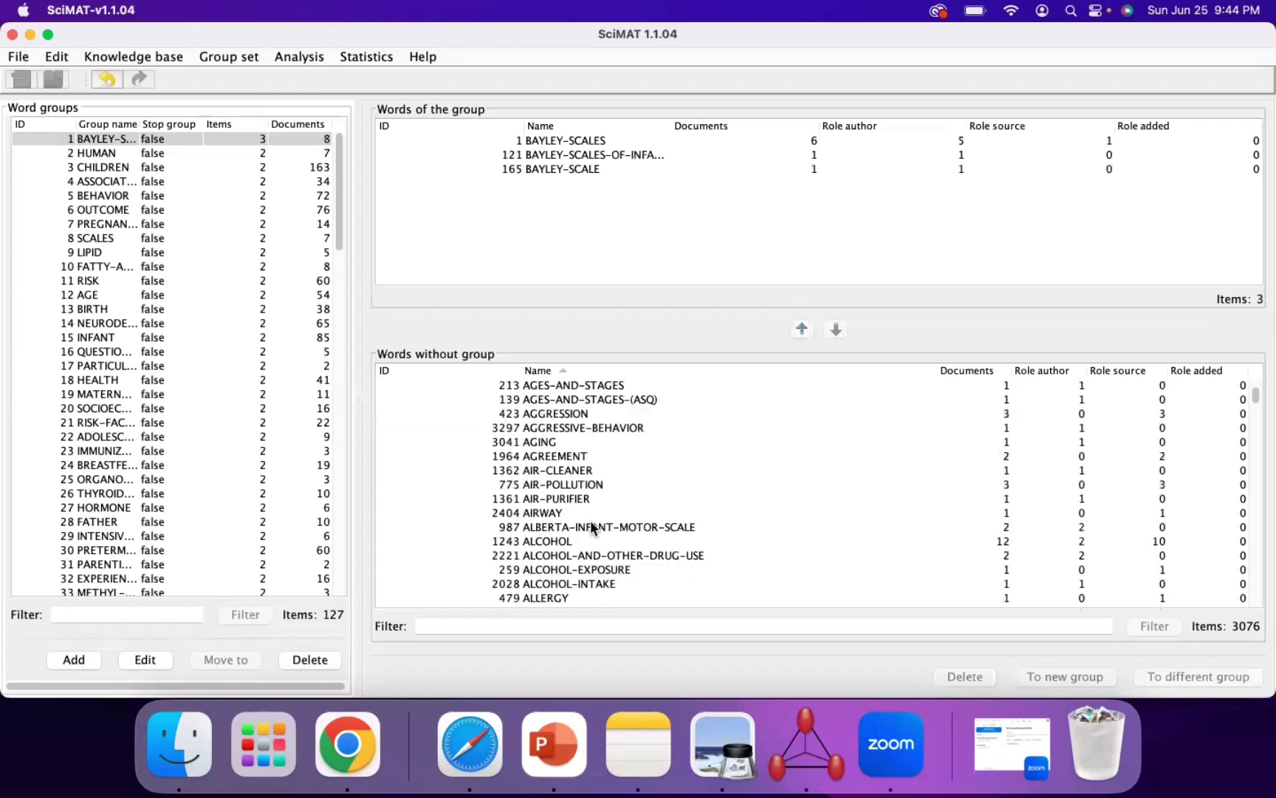
pyautogui.scroll(-10, 591, 527)
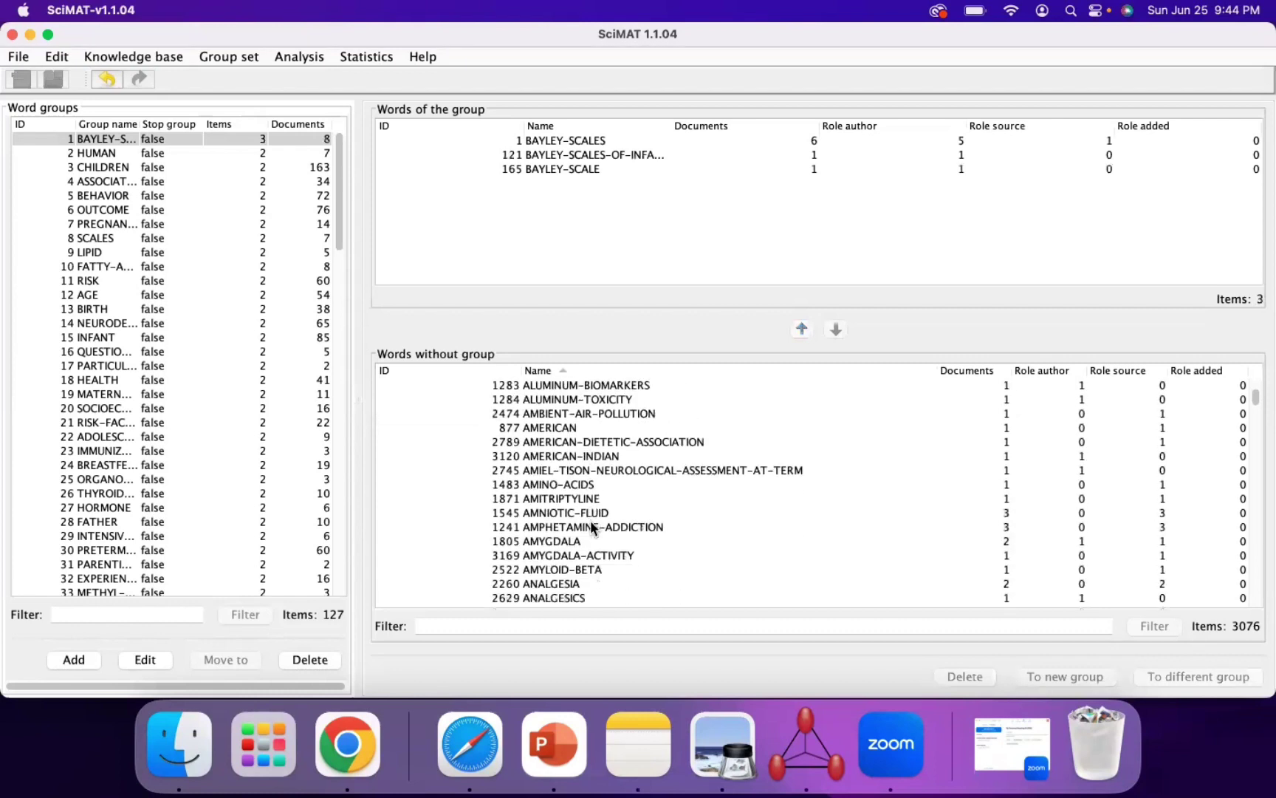
pyautogui.scroll(-10, 591, 527)
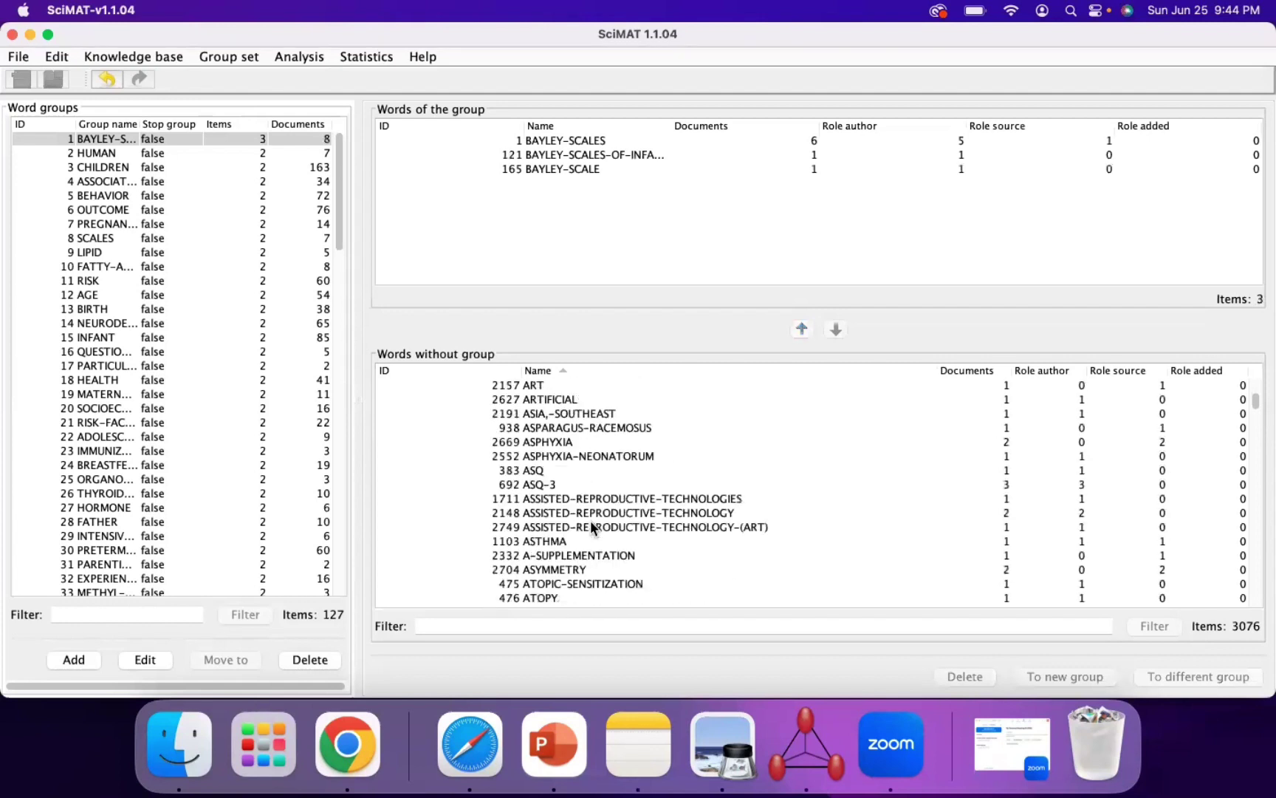
pyautogui.scroll(-3, 591, 526)
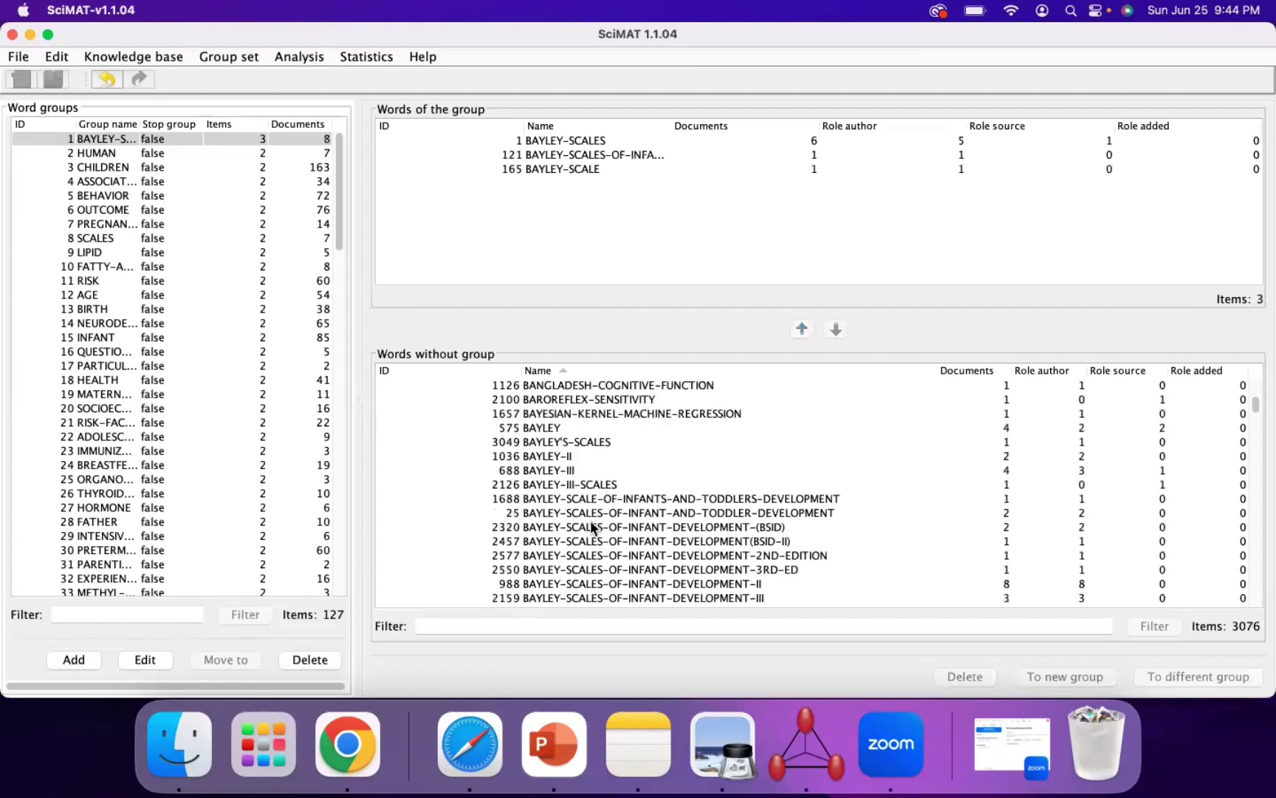
pyautogui.click(555, 427)
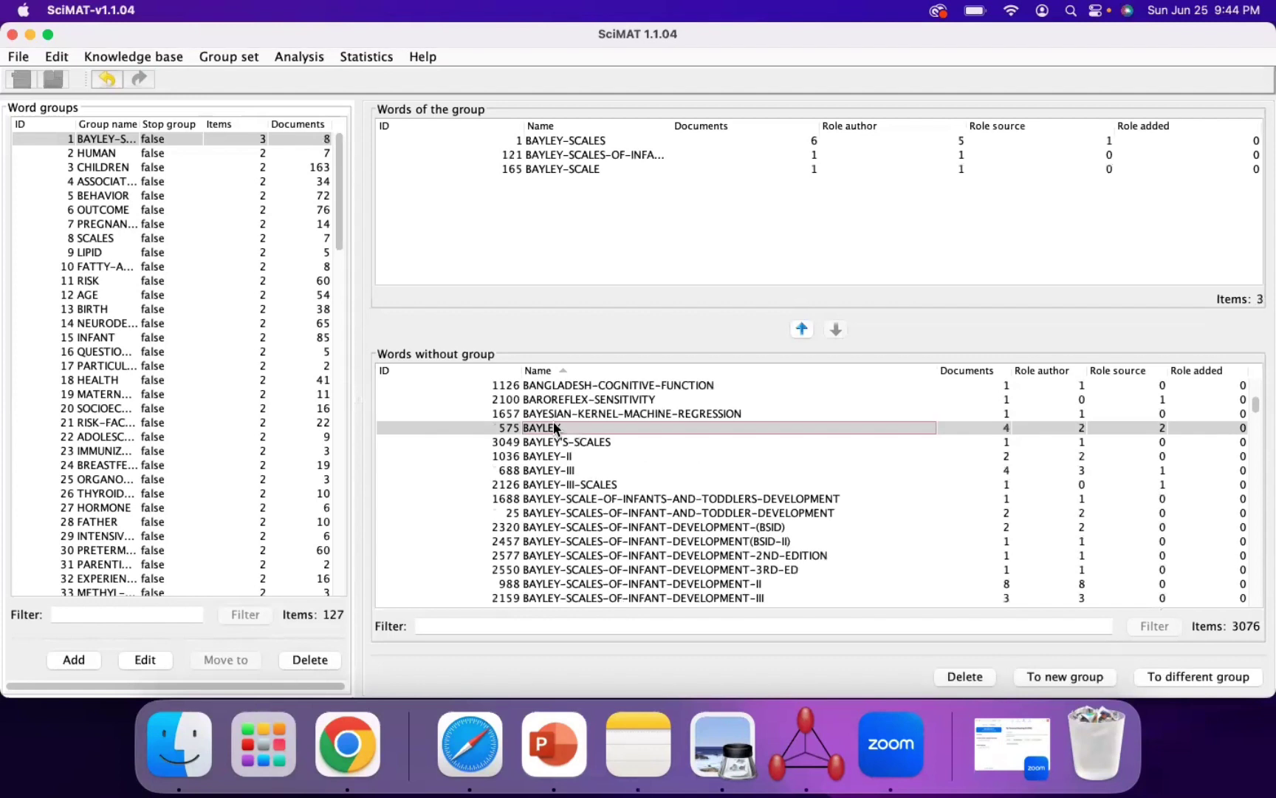
pyautogui.moveTo(552, 436); pyautogui.dragTo(595, 572)
pyautogui.scroll(-2, 545, 585)
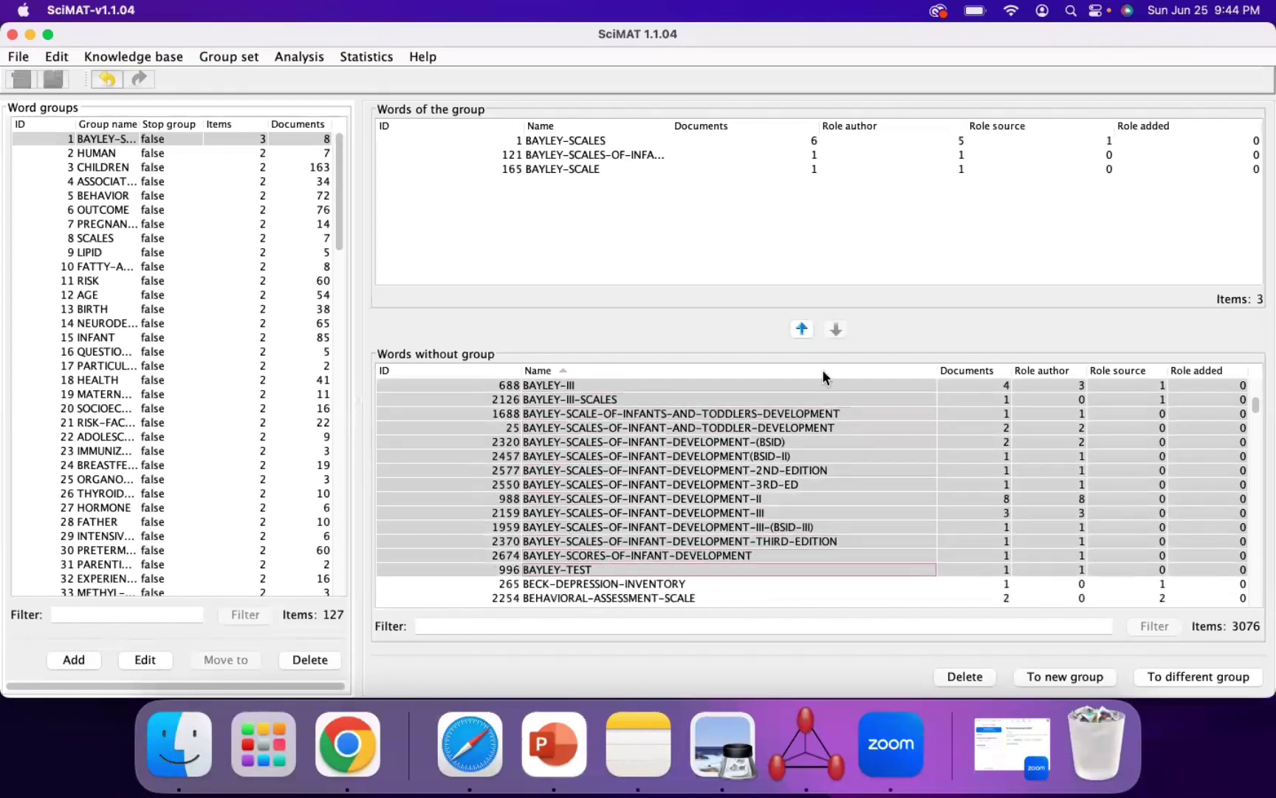
pyautogui.click(804, 332)
pyautogui.scroll(-3, 812, 226)
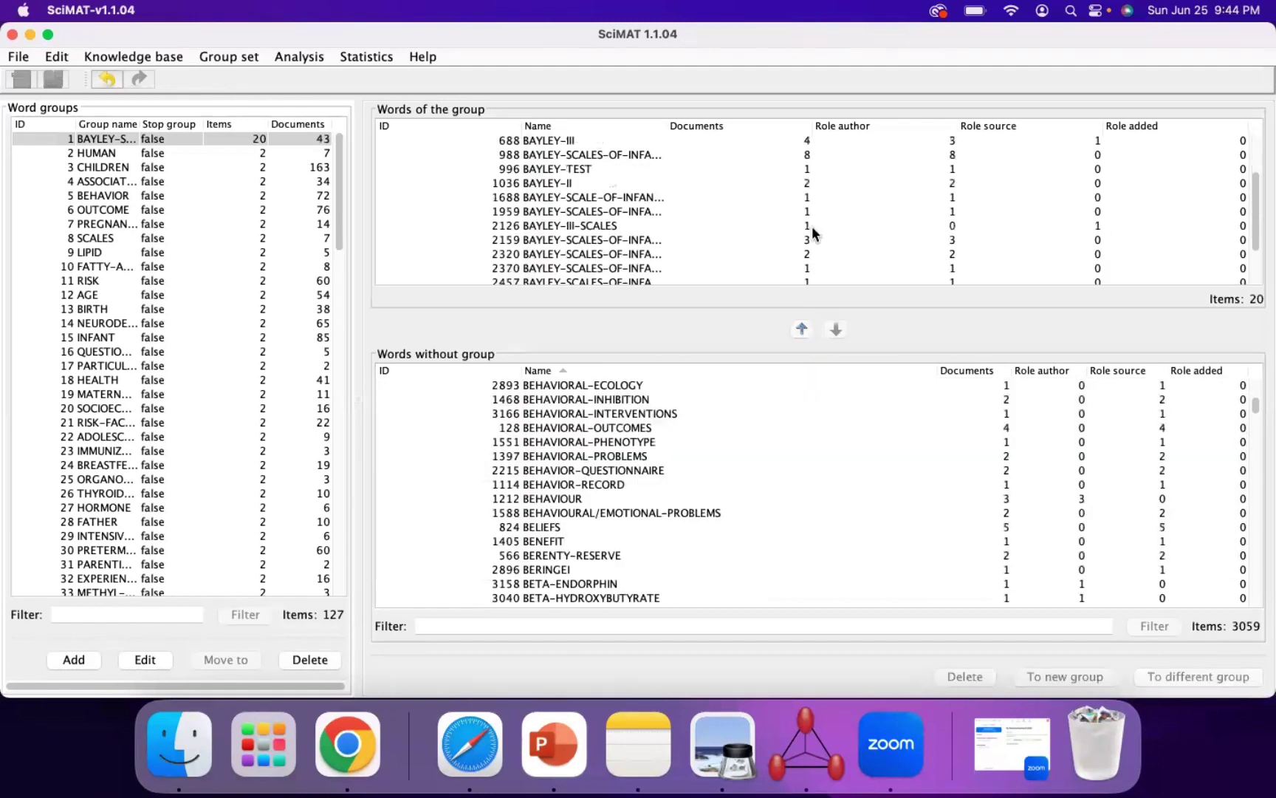
pyautogui.scroll(5, 812, 226)
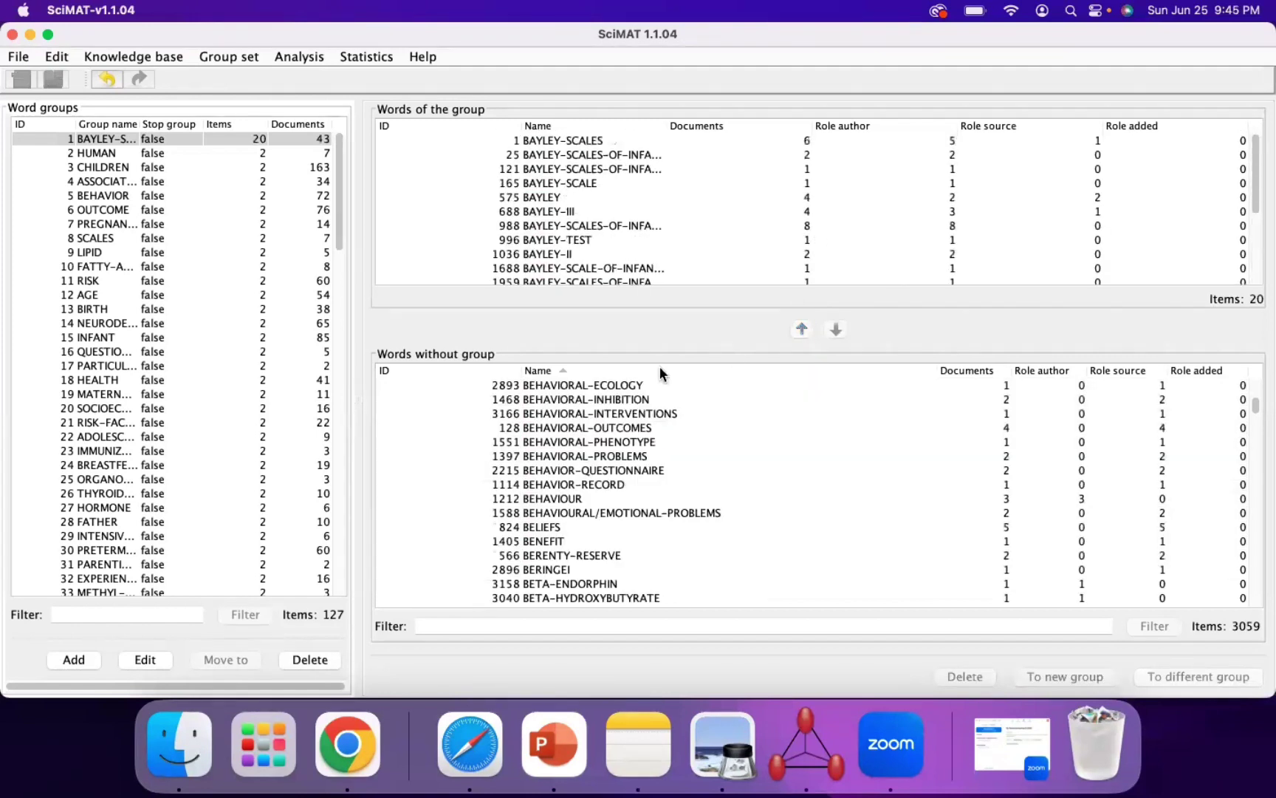
# - Look through the ungrouped words from the start of the list and add 2ND-EDITION-(BSID-II) to the BAYLEY-SCALES group
pyautogui.scroll(-2, 618, 497)
pyautogui.scroll(4, 618, 500)
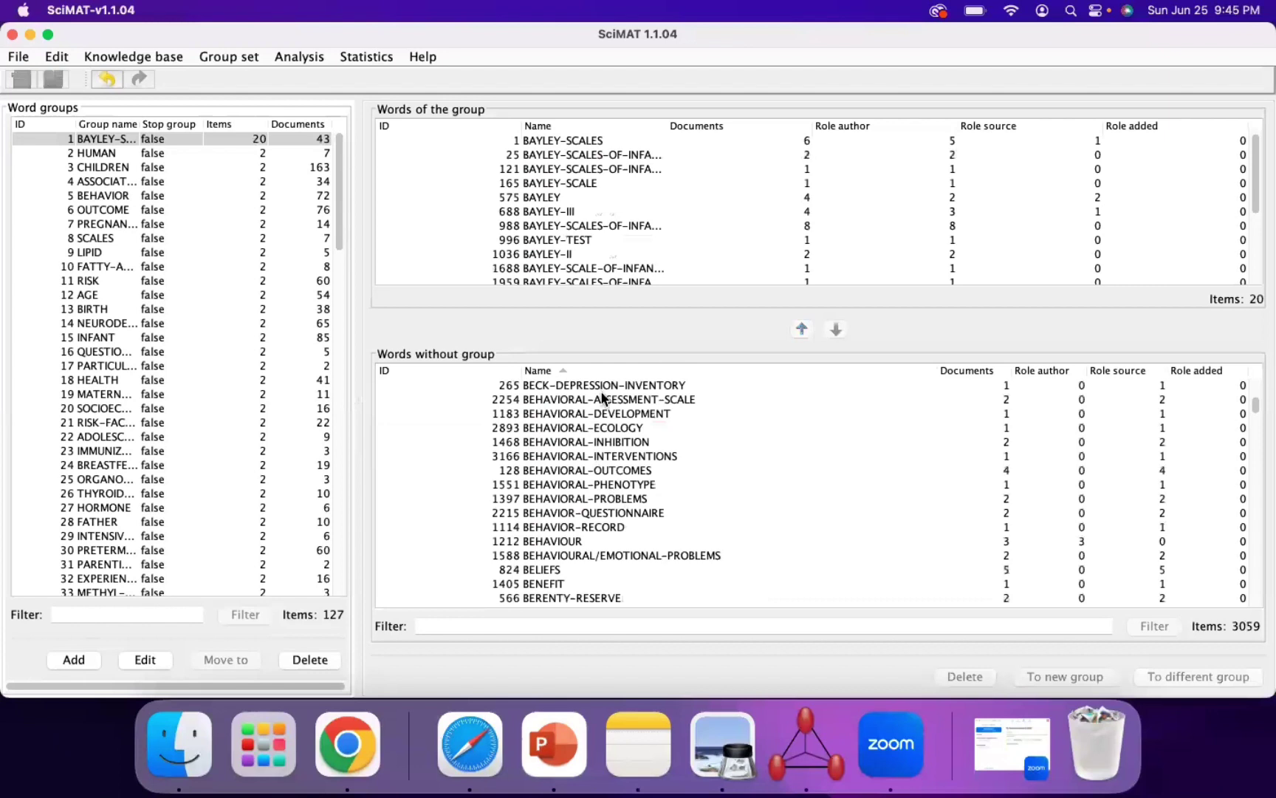
pyautogui.scroll(10, 602, 399)
pyautogui.scroll(15, 602, 399)
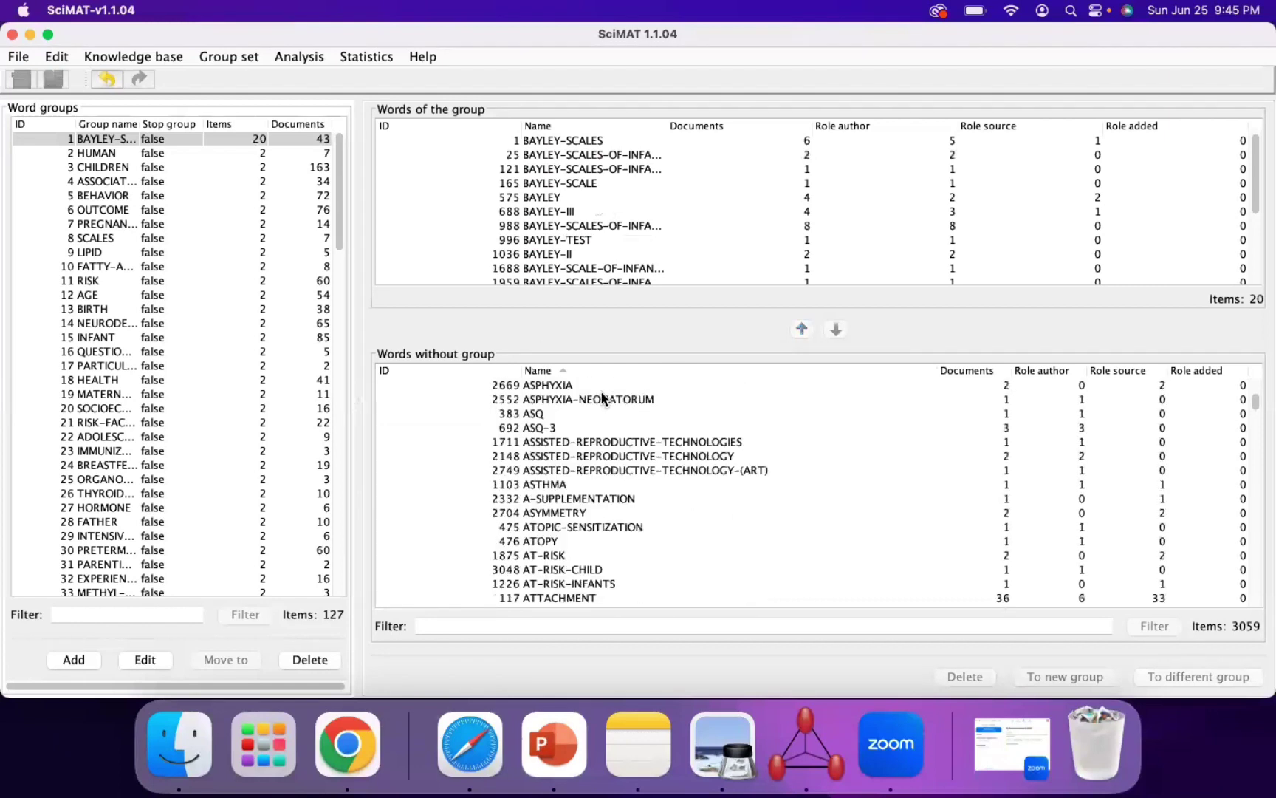
pyautogui.scroll(5, 602, 398)
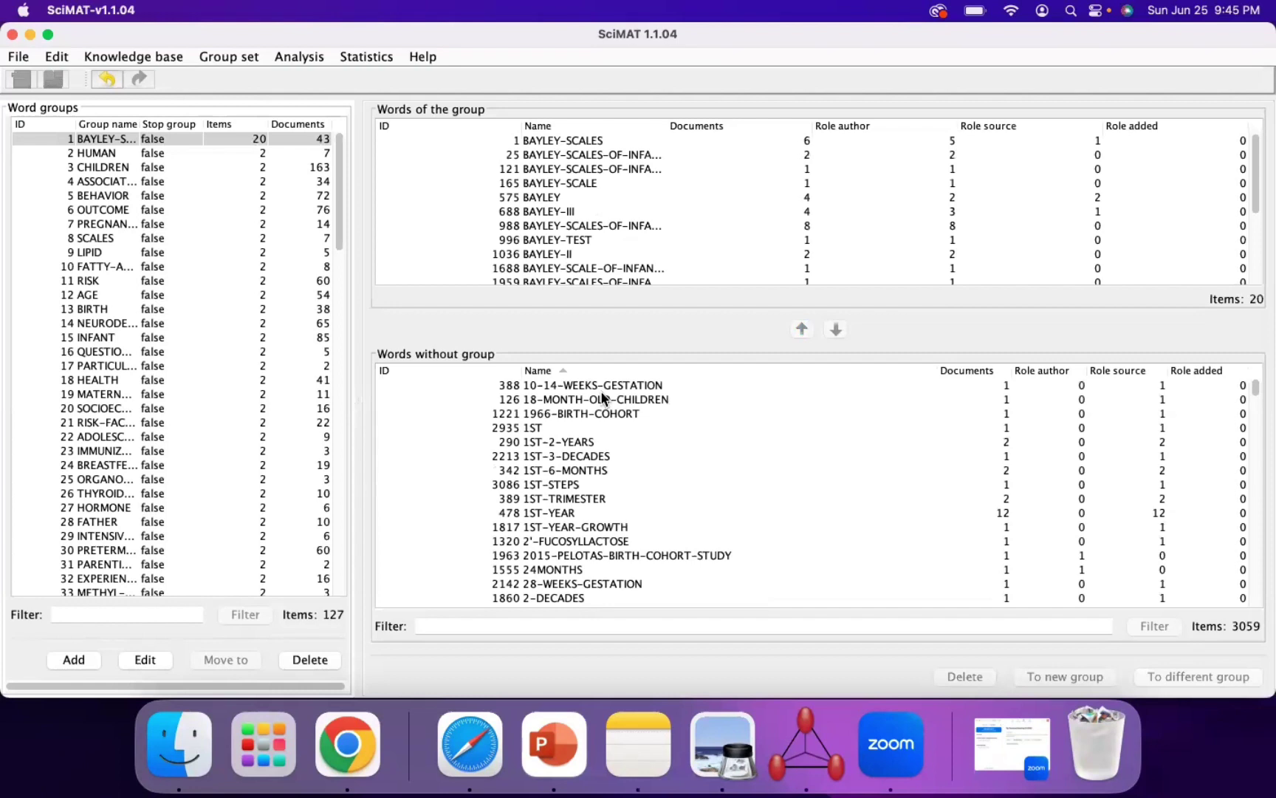
pyautogui.click(547, 429)
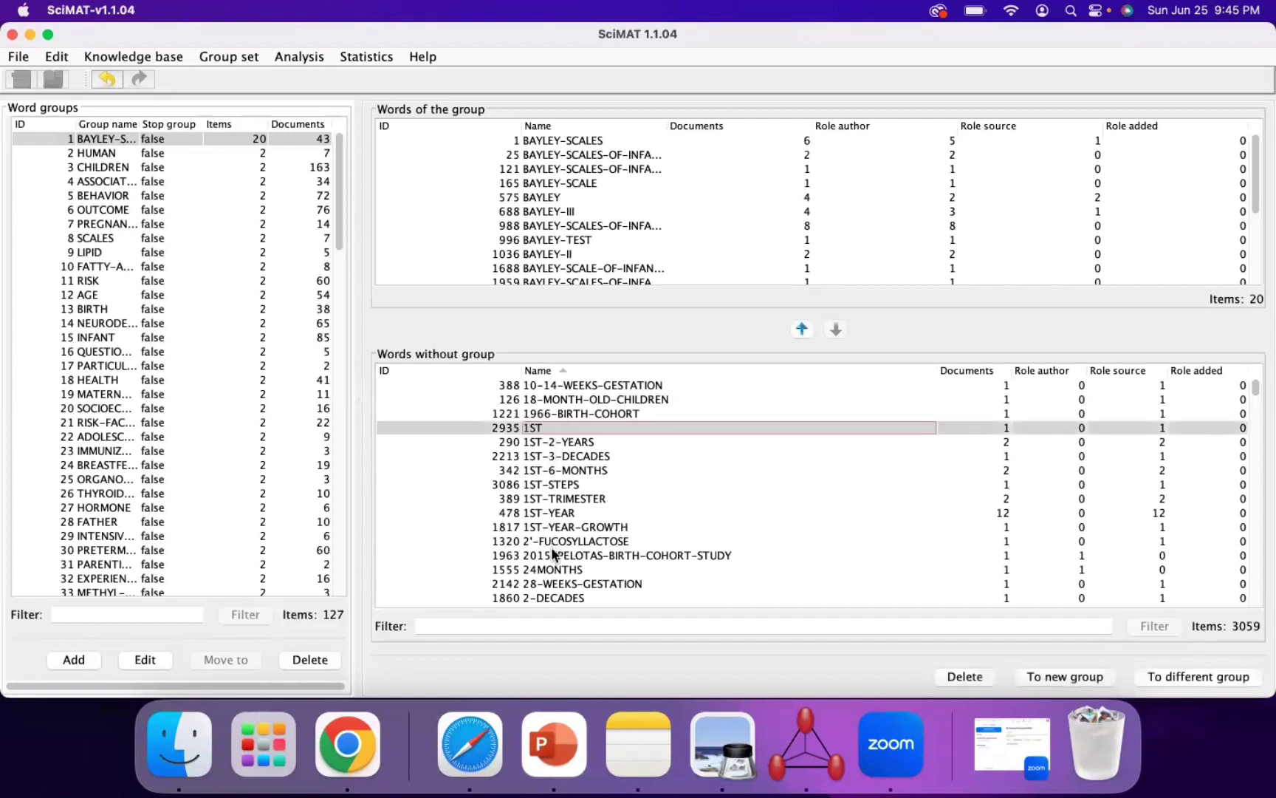
pyautogui.scroll(-5, 592, 513)
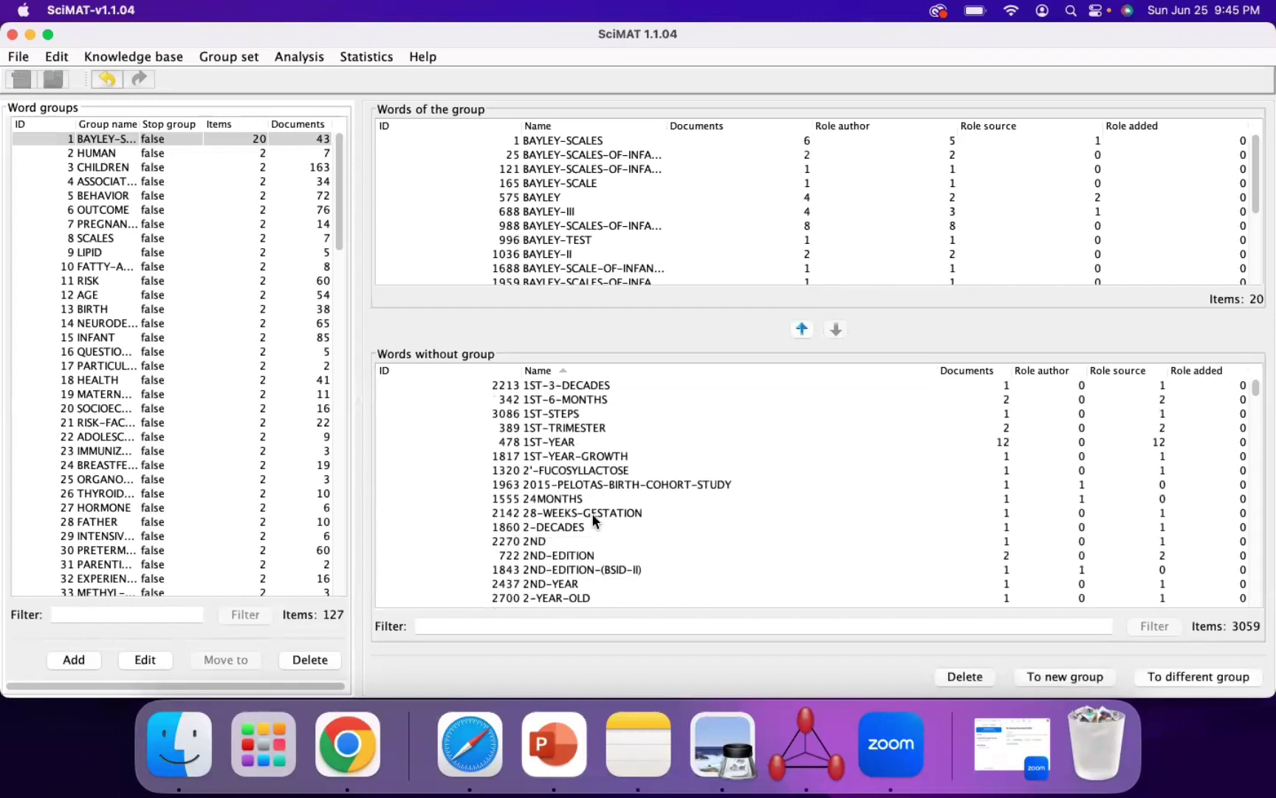
pyautogui.scroll(-3, 591, 512)
pyautogui.click(593, 526)
pyautogui.click(802, 329)
pyautogui.scroll(-5, 601, 487)
pyautogui.scroll(-3, 602, 487)
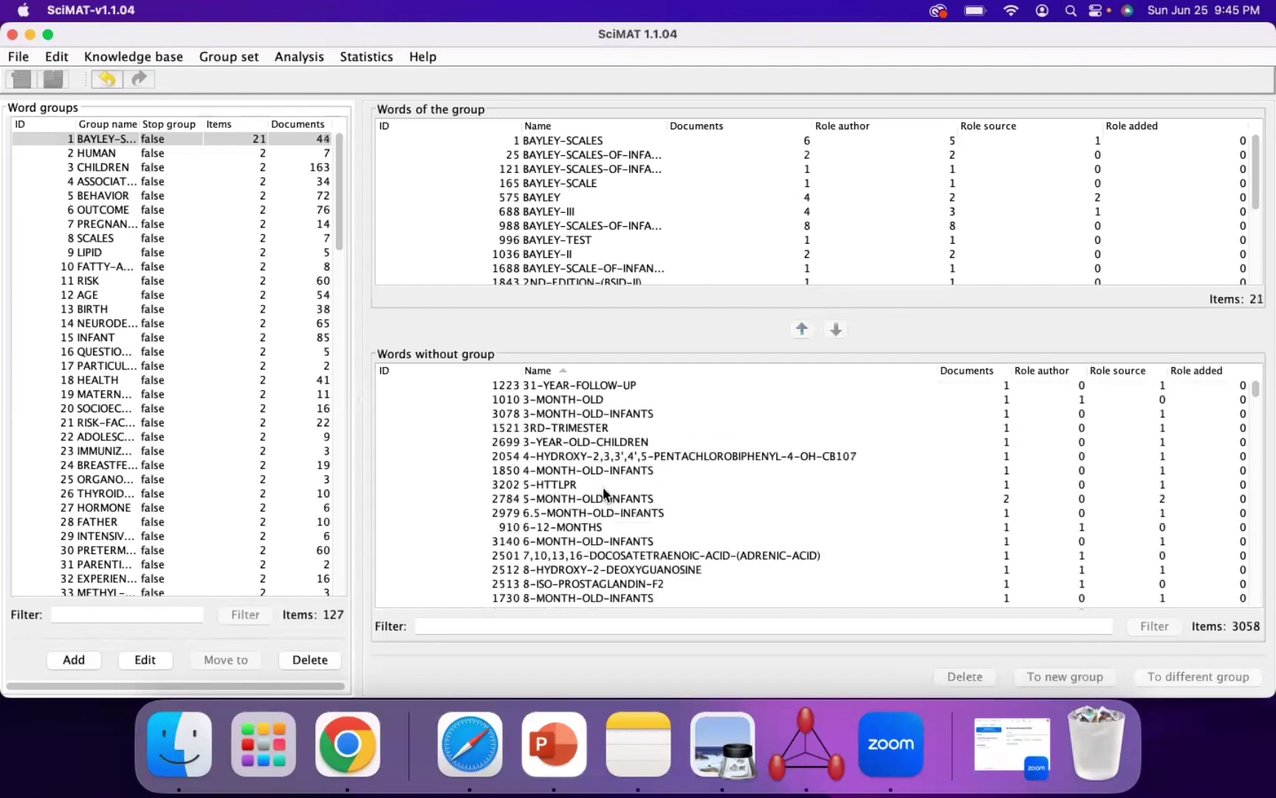
# - Move the ungrouped words ABILITIES and ABILITY to a new group named ABILITY and check the end of the word groups list
pyautogui.scroll(-13, 604, 493)
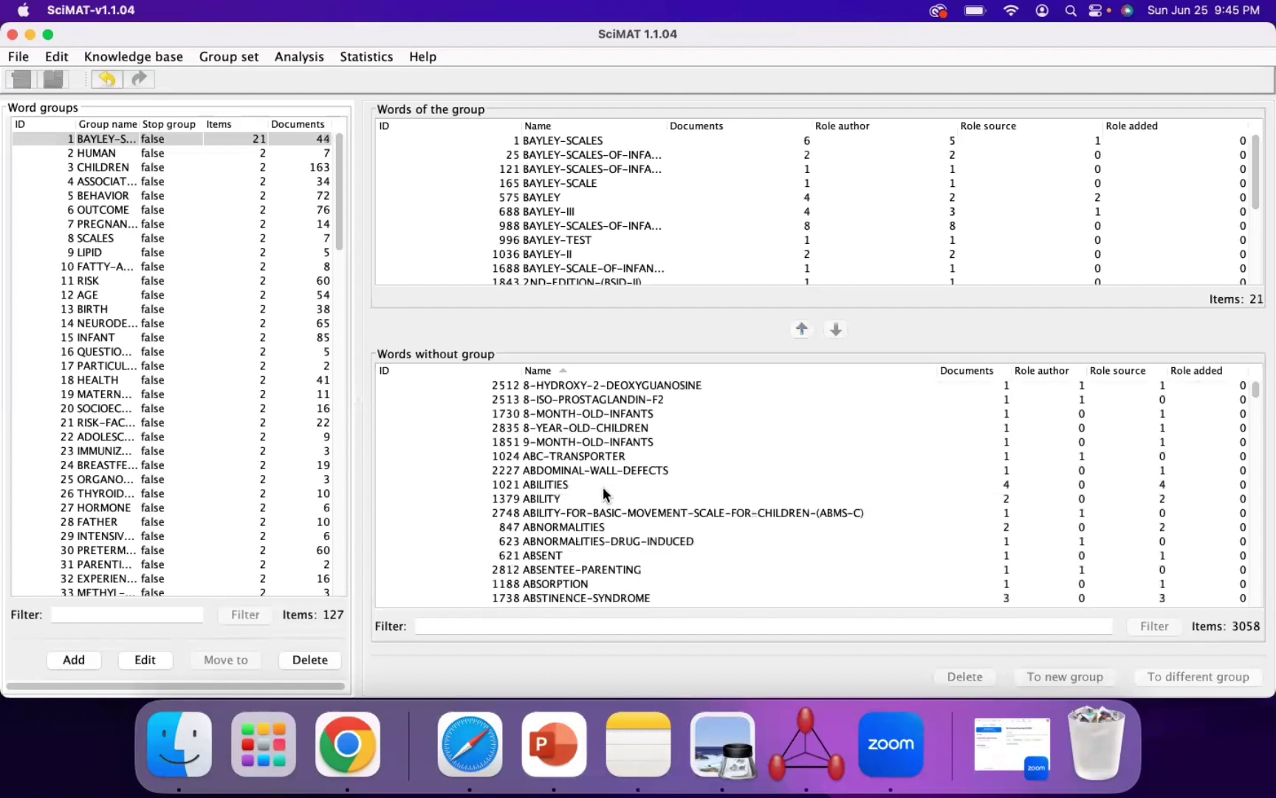
pyautogui.click(569, 495)
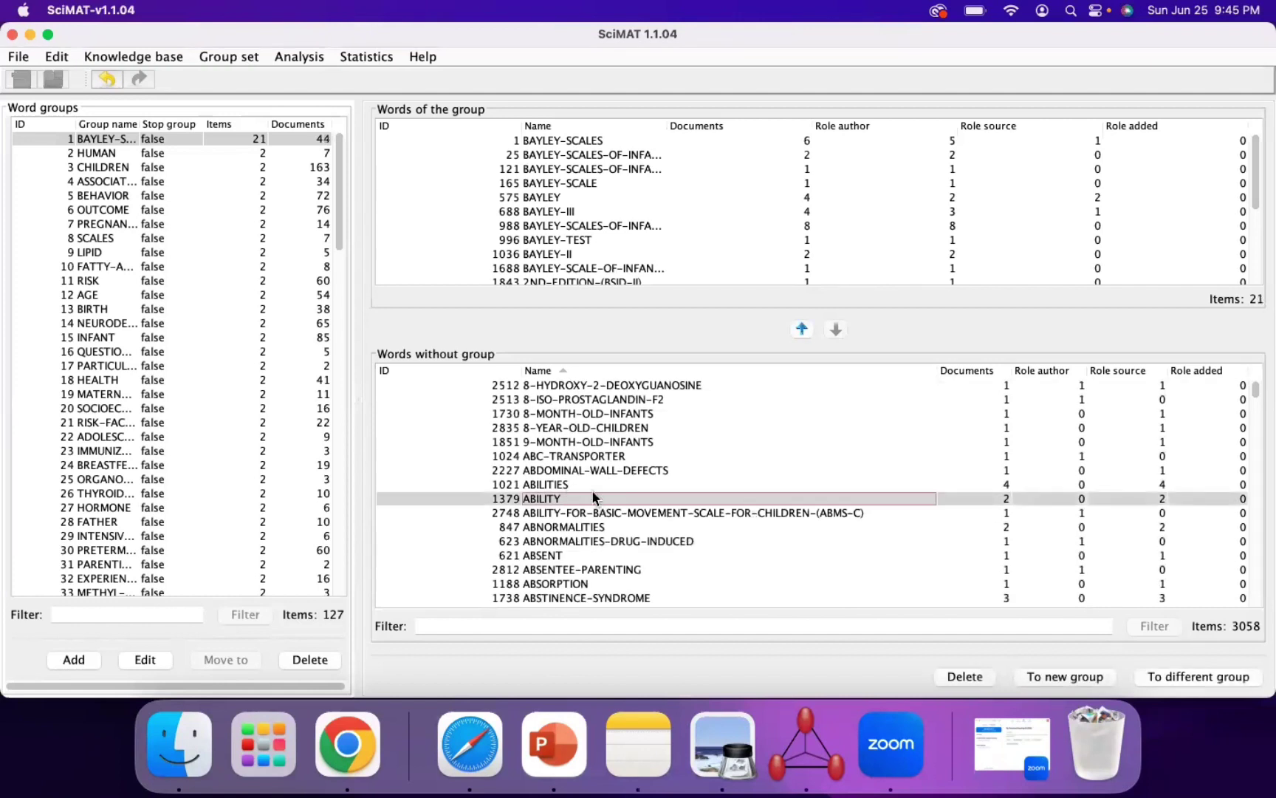
pyautogui.click(551, 485)
pyautogui.keyDown('shift'); pyautogui.click(548, 501); pyautogui.keyUp('shift')
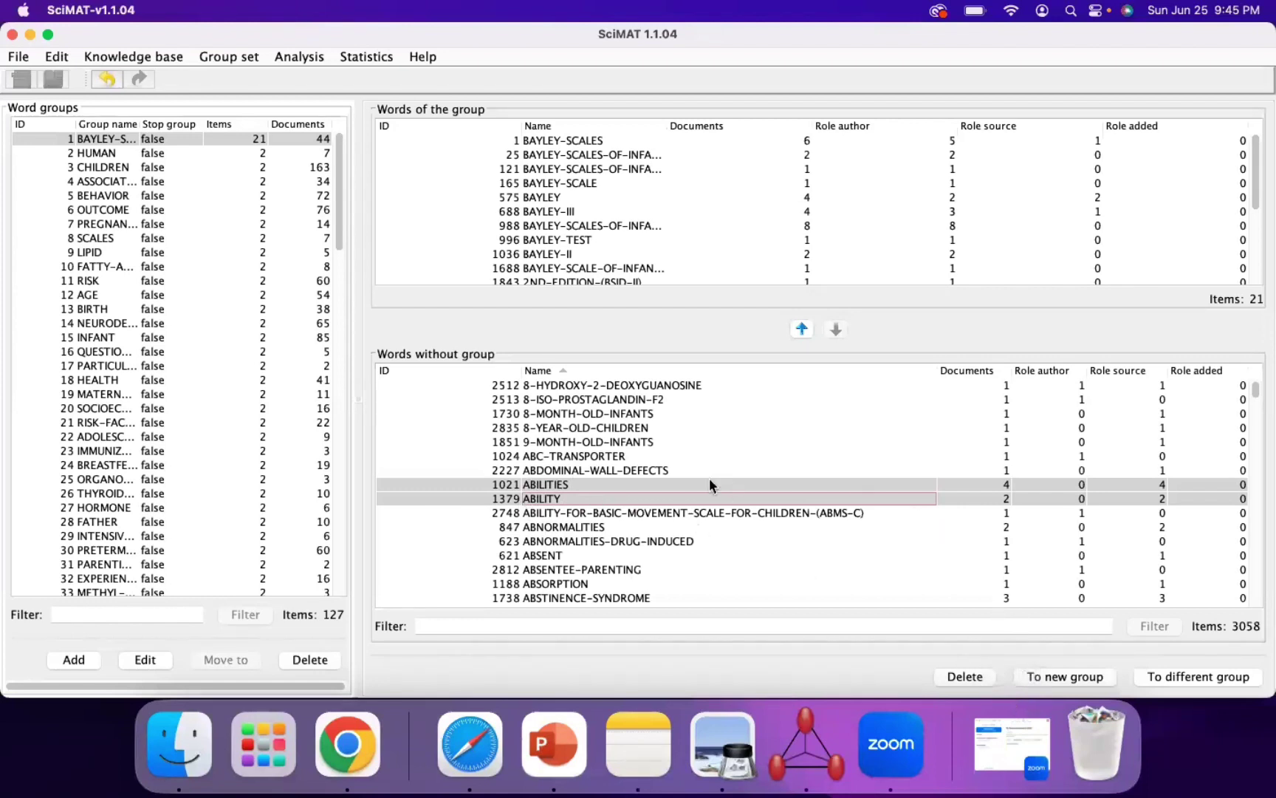
pyautogui.click(1051, 679)
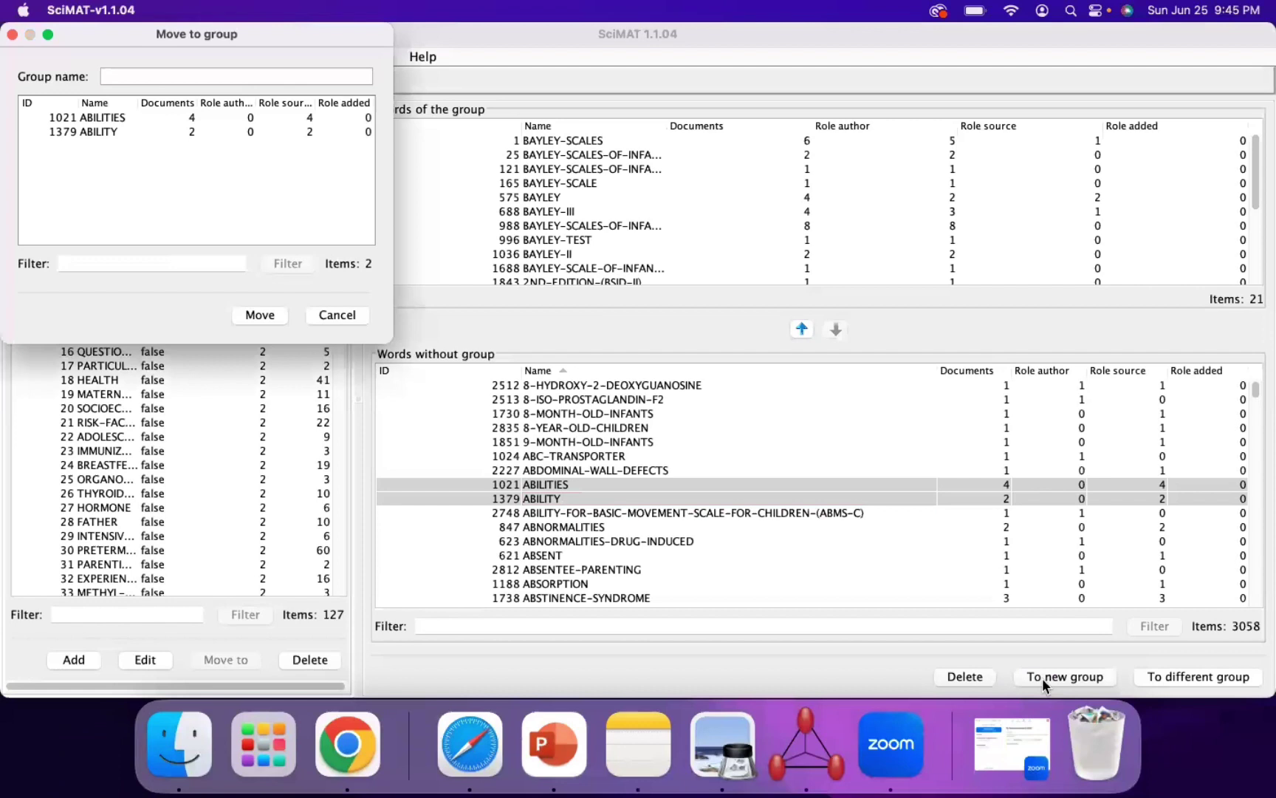
pyautogui.click(93, 132)
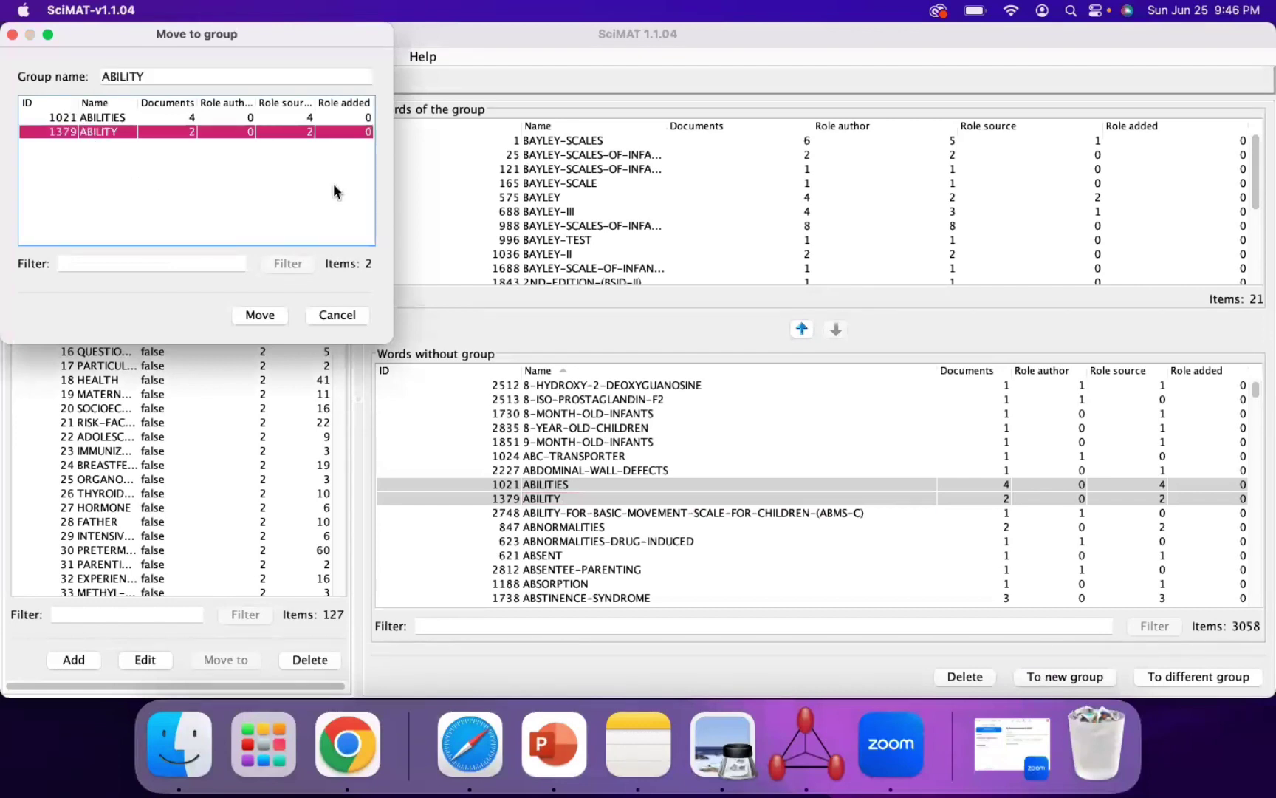
pyautogui.click(262, 315)
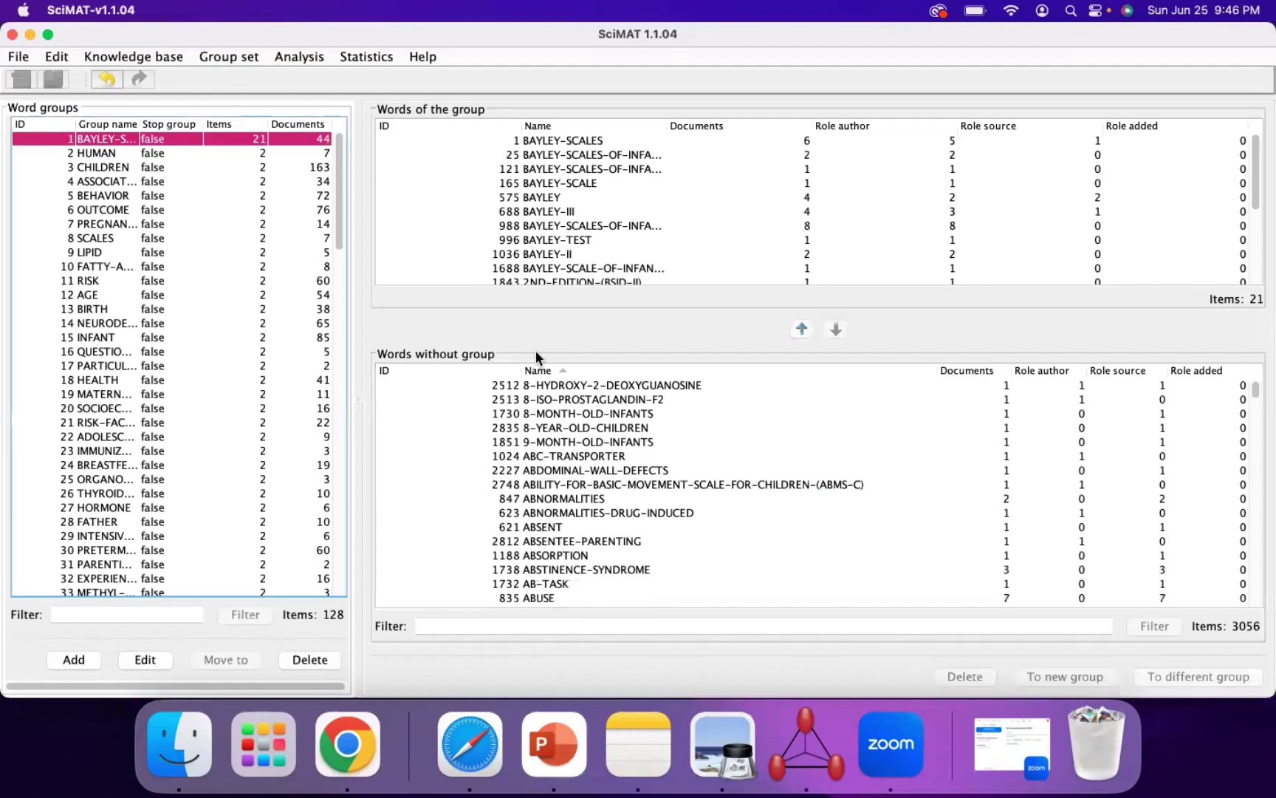
pyautogui.scroll(-2, 130, 389)
pyautogui.scroll(2, 130, 389)
pyautogui.scroll(-1, 130, 389)
pyautogui.scroll(-20, 130, 389)
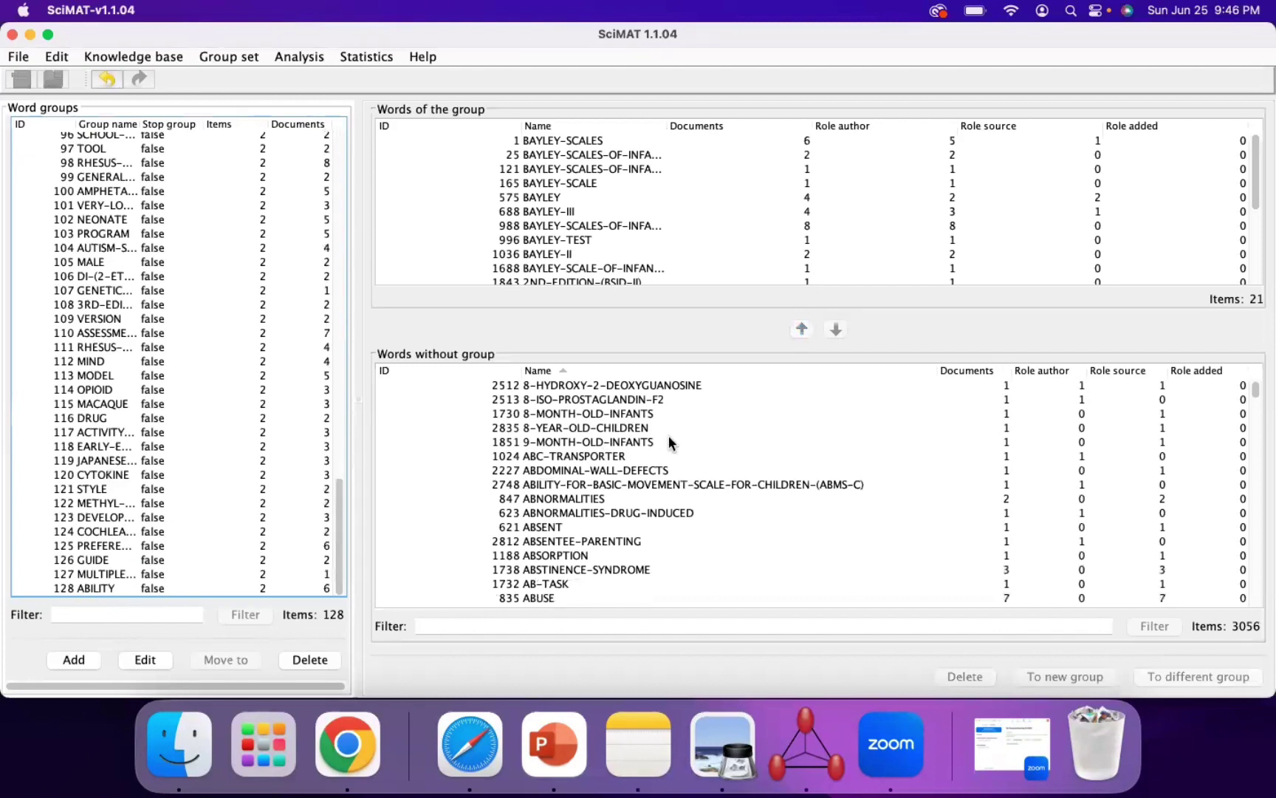
# - Look further through the ungrouped words and move AMYGDALA and AMYGDALA-ACTIVITY to a new group named AMYGDALA
pyautogui.scroll(-5, 669, 438)
pyautogui.scroll(-2, 668, 437)
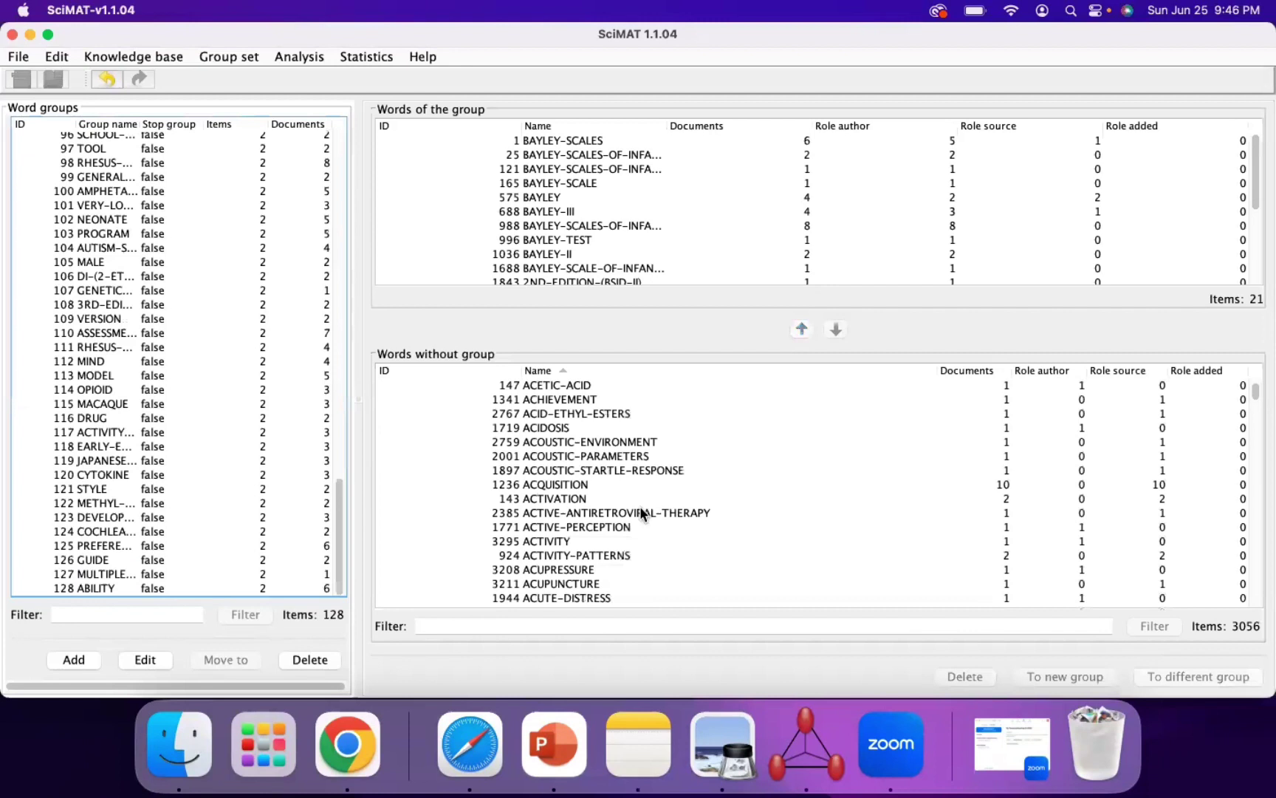
pyautogui.scroll(-5, 639, 512)
pyautogui.scroll(-5, 641, 512)
pyautogui.scroll(-6, 641, 513)
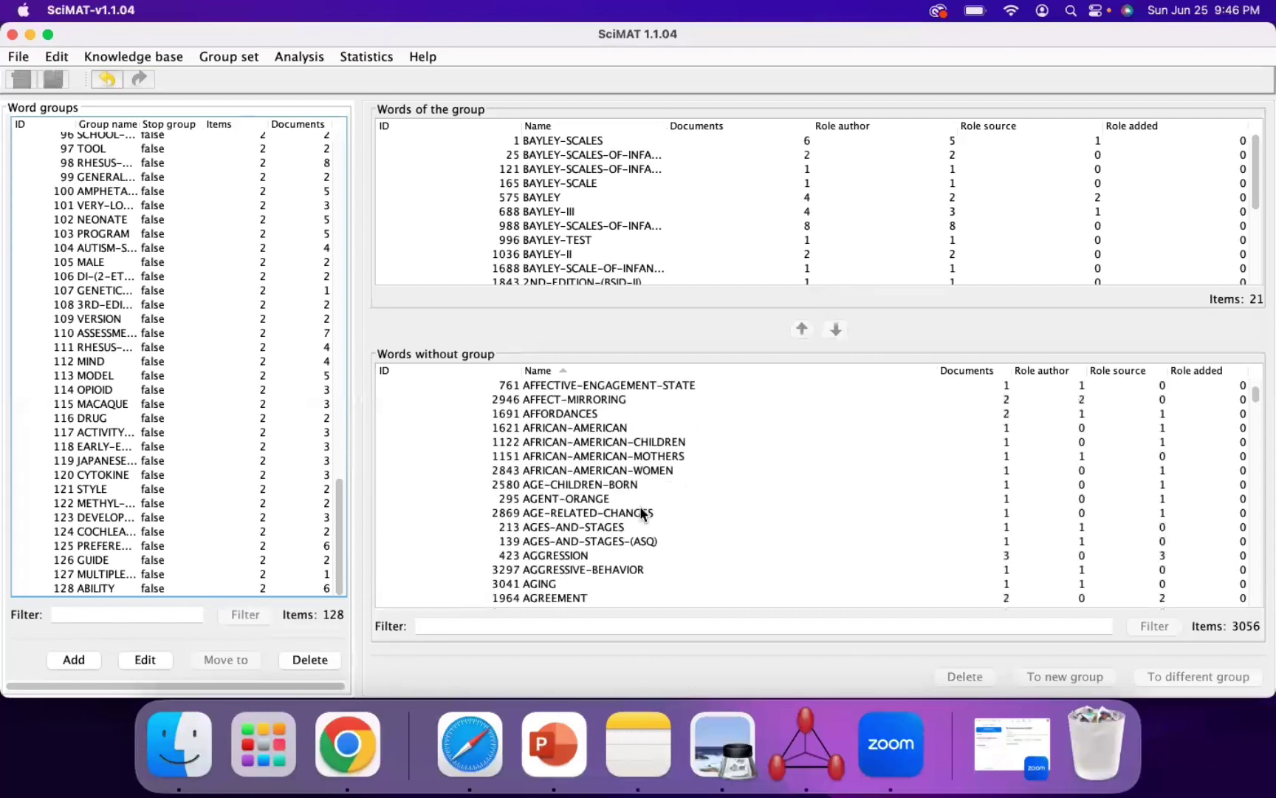
pyautogui.scroll(-6, 641, 512)
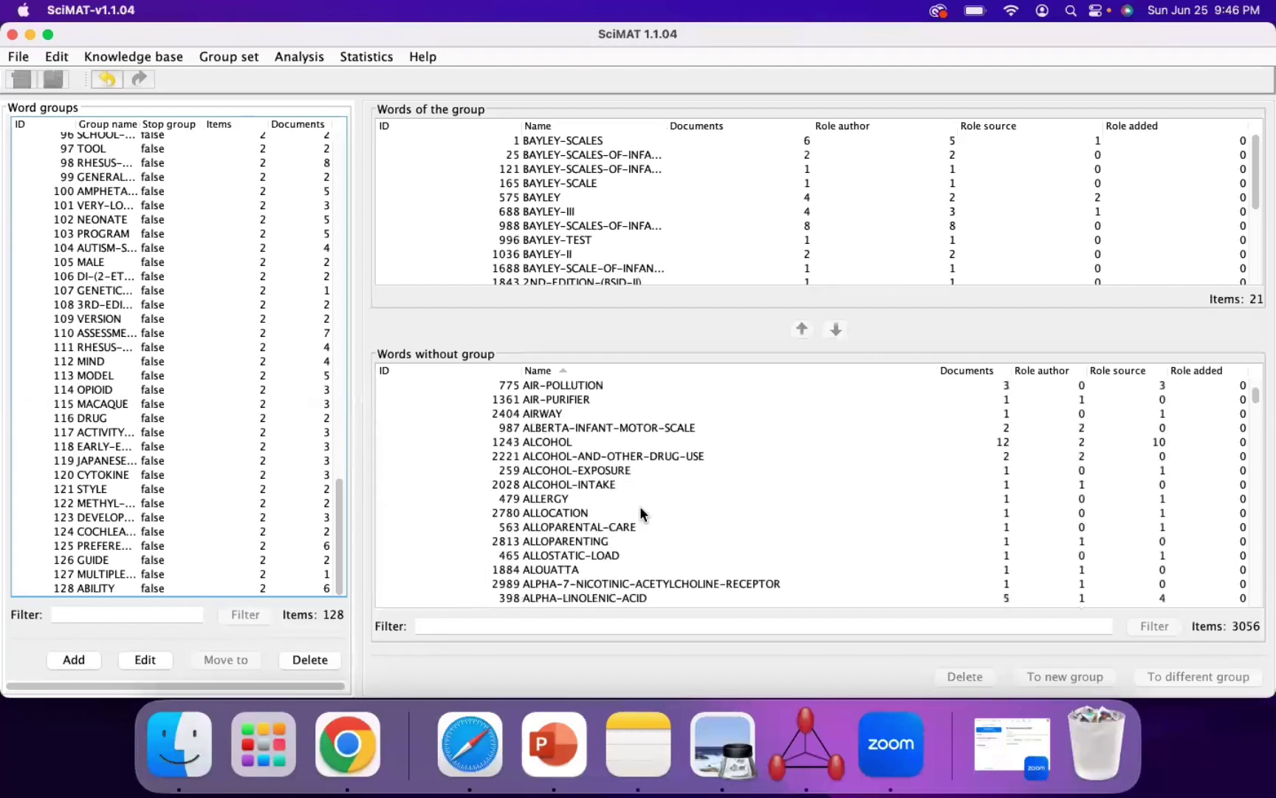
pyautogui.scroll(-5, 641, 512)
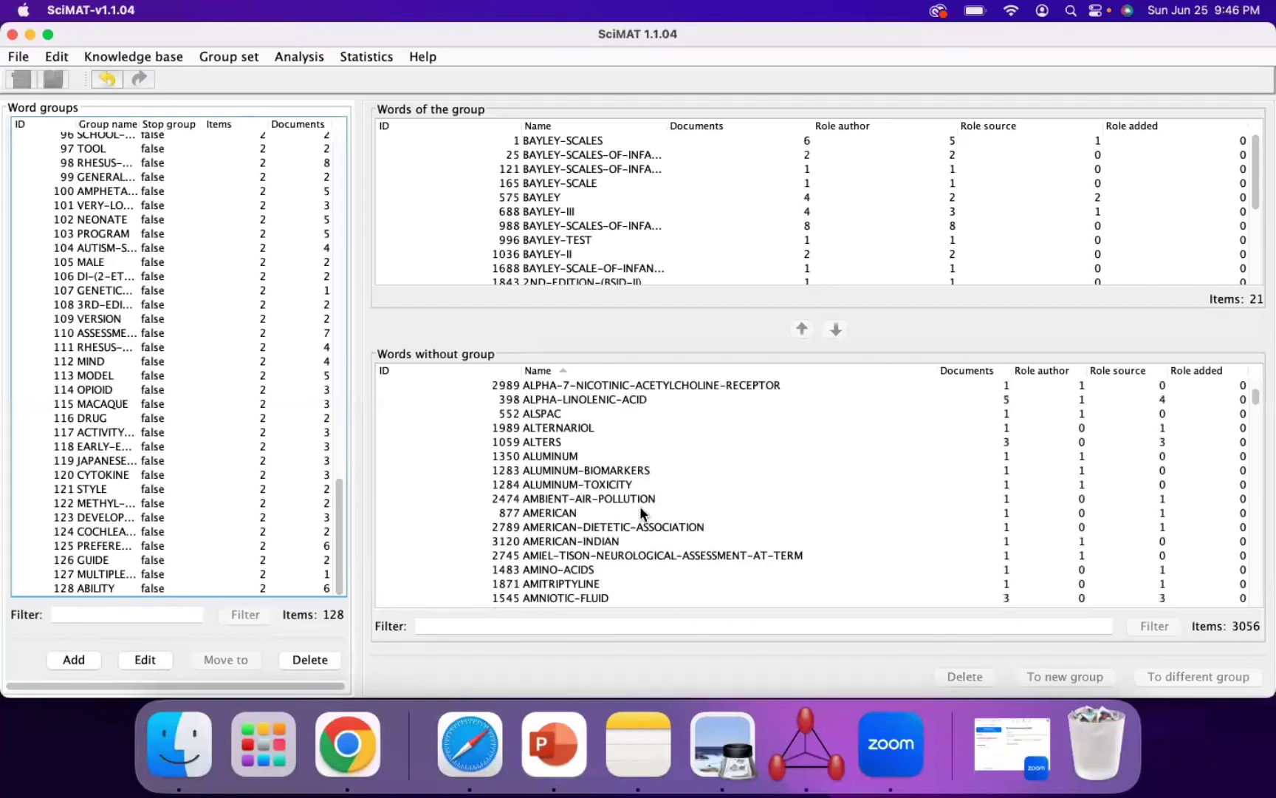
pyautogui.scroll(-1, 641, 513)
pyautogui.scroll(-2, 641, 512)
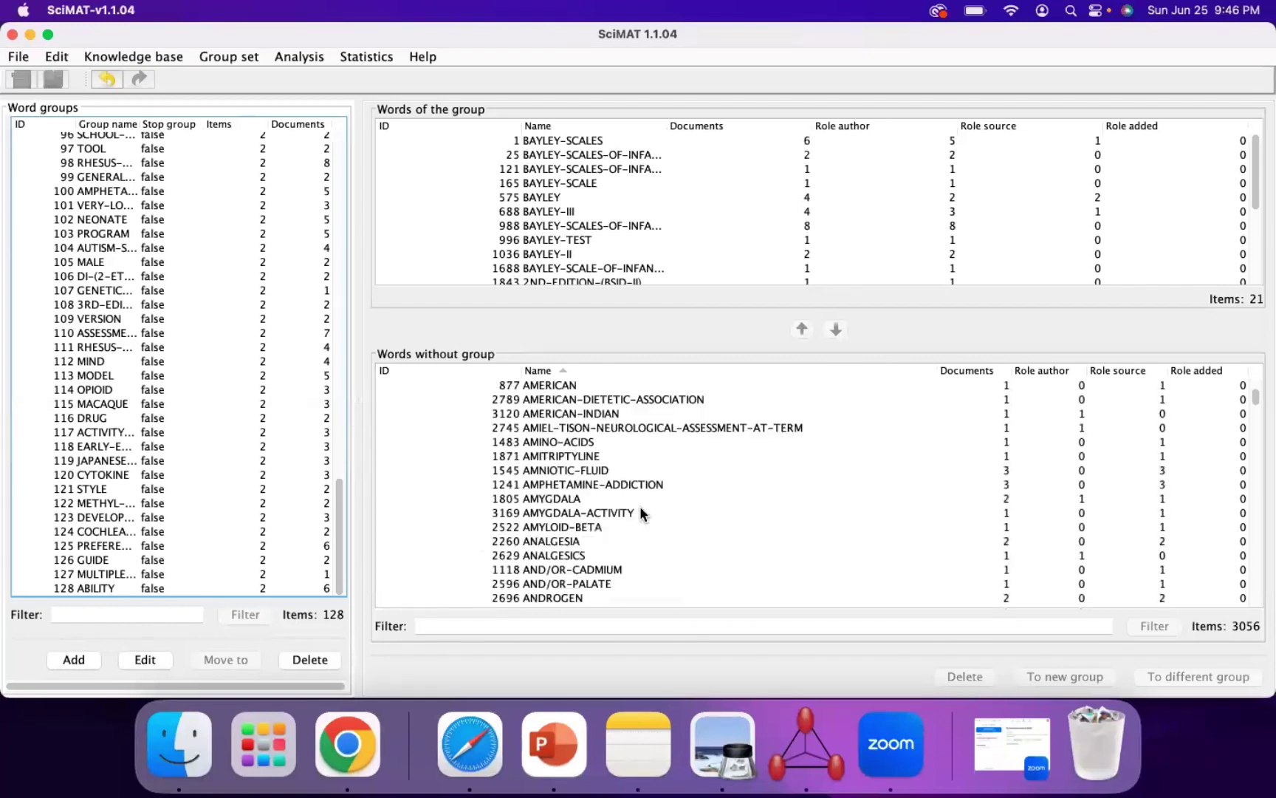
pyautogui.click(599, 497)
pyautogui.keyDown('shift'); pyautogui.click(595, 509); pyautogui.keyUp('shift')
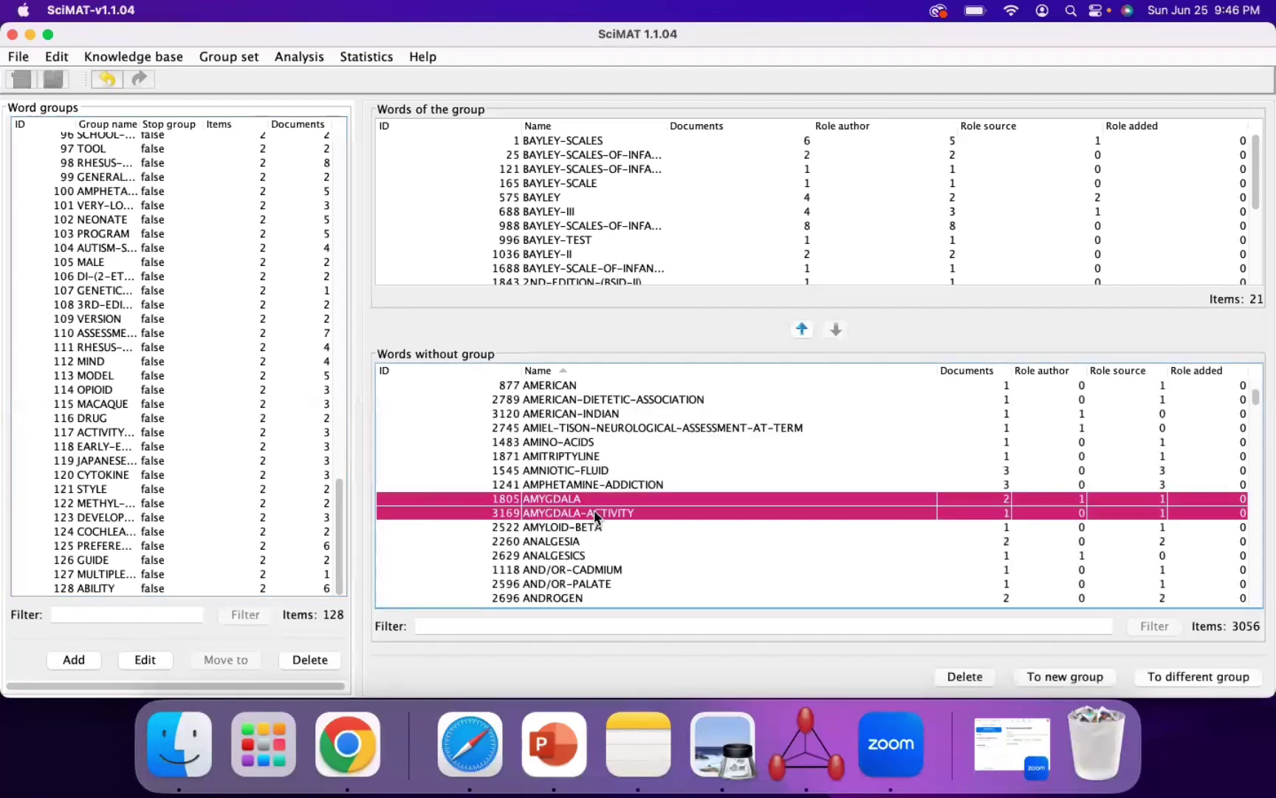
pyautogui.click(1068, 675)
pyautogui.click(104, 120)
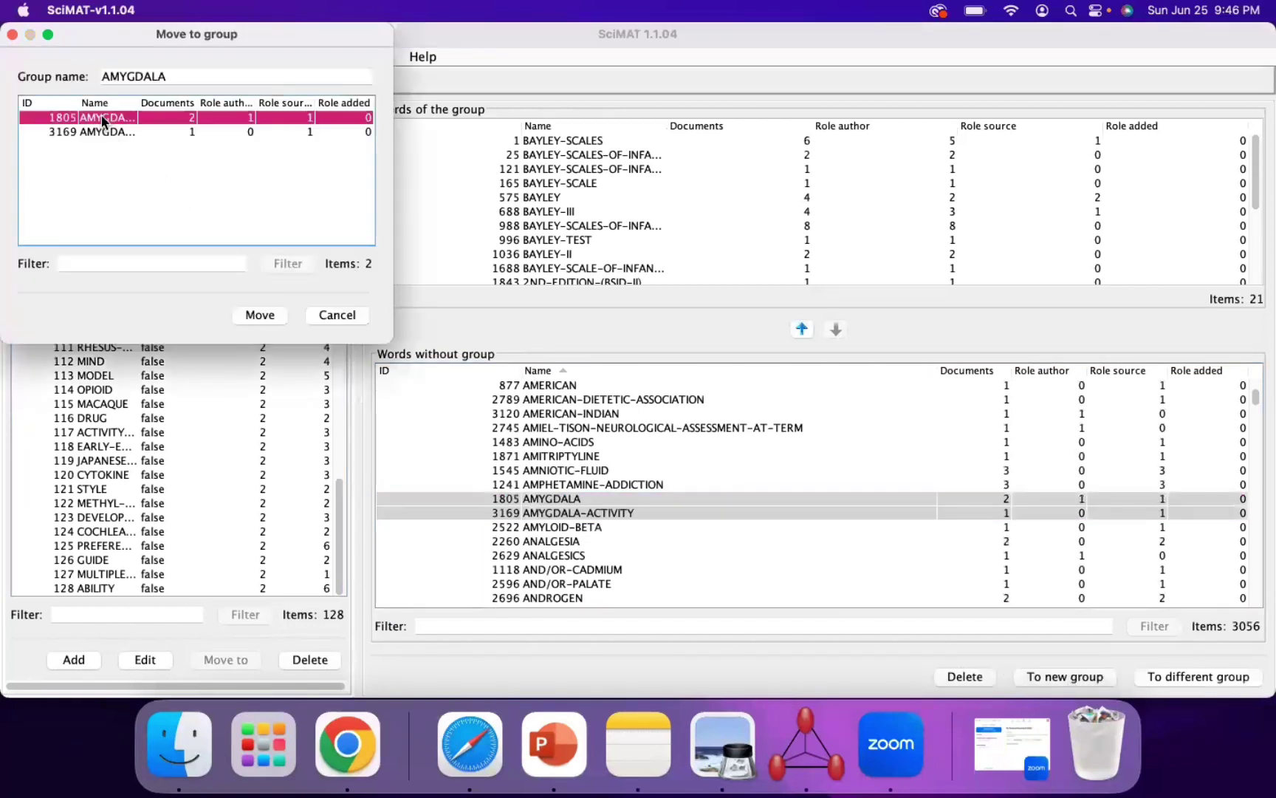
pyautogui.click(281, 319)
# - Look through the ungrouped words from COMMON-MARMOSETS onward for similar terms
pyautogui.scroll(-1, 698, 492)
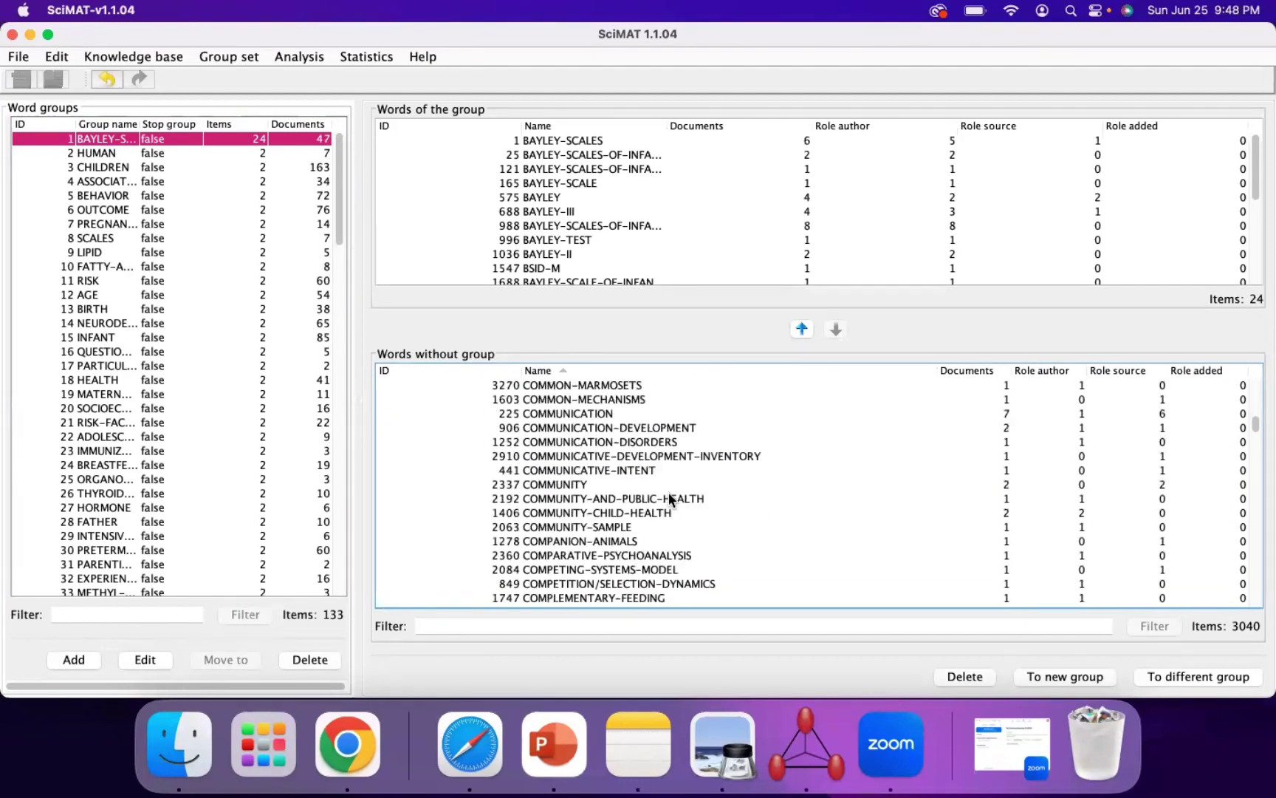
pyautogui.scroll(-10, 487, 519)
pyautogui.click(590, 503)
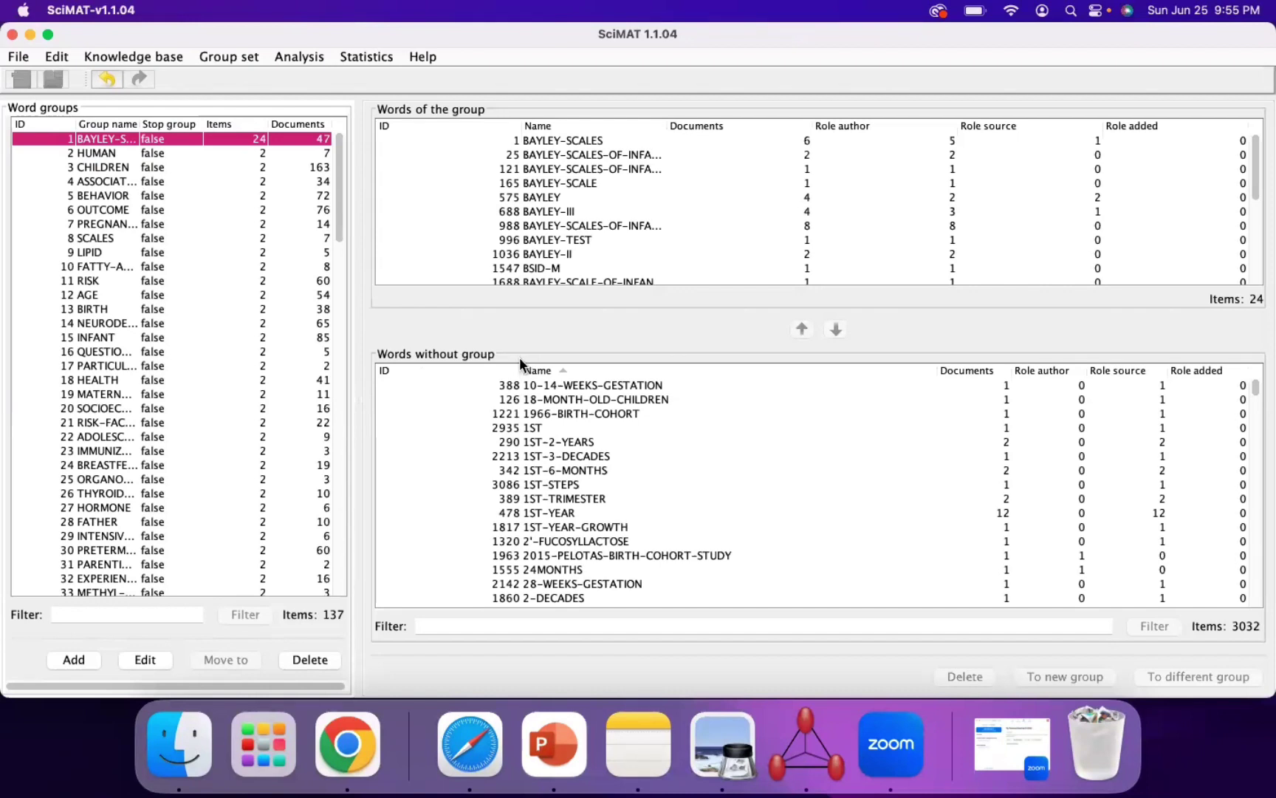
# - Open the periods manager and add a period named 2000 - 2005
pyautogui.click(146, 54)
pyautogui.moveTo(146, 176)
pyautogui.moveTo(142, 146)
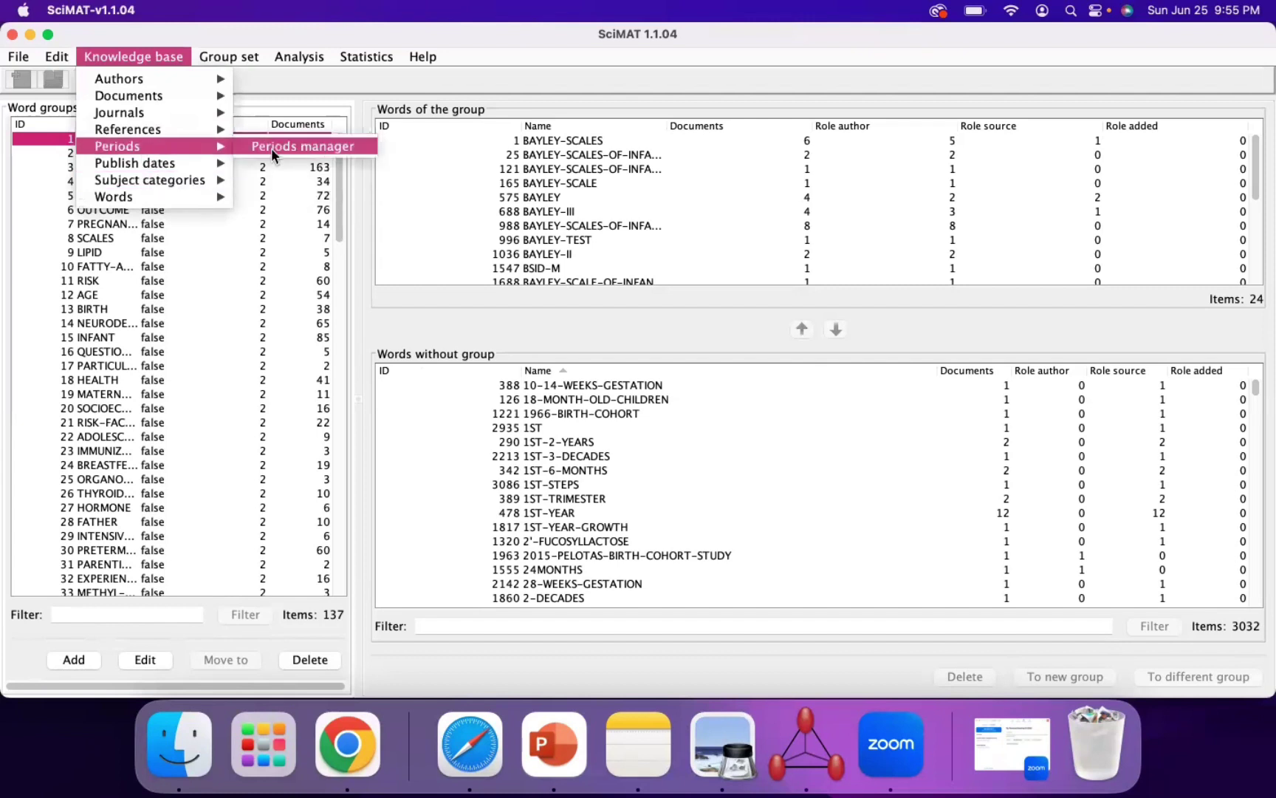
pyautogui.click(270, 153)
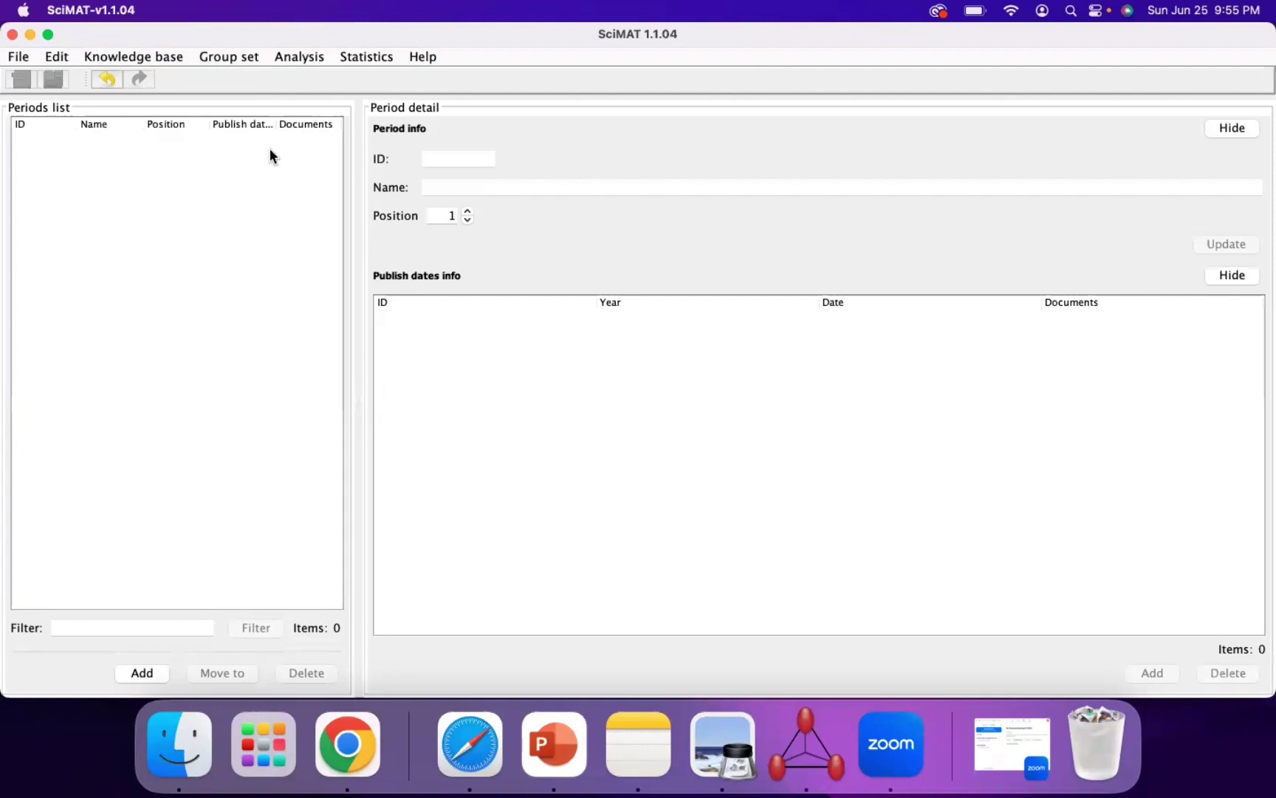
pyautogui.click(133, 672)
pyautogui.write('2000')
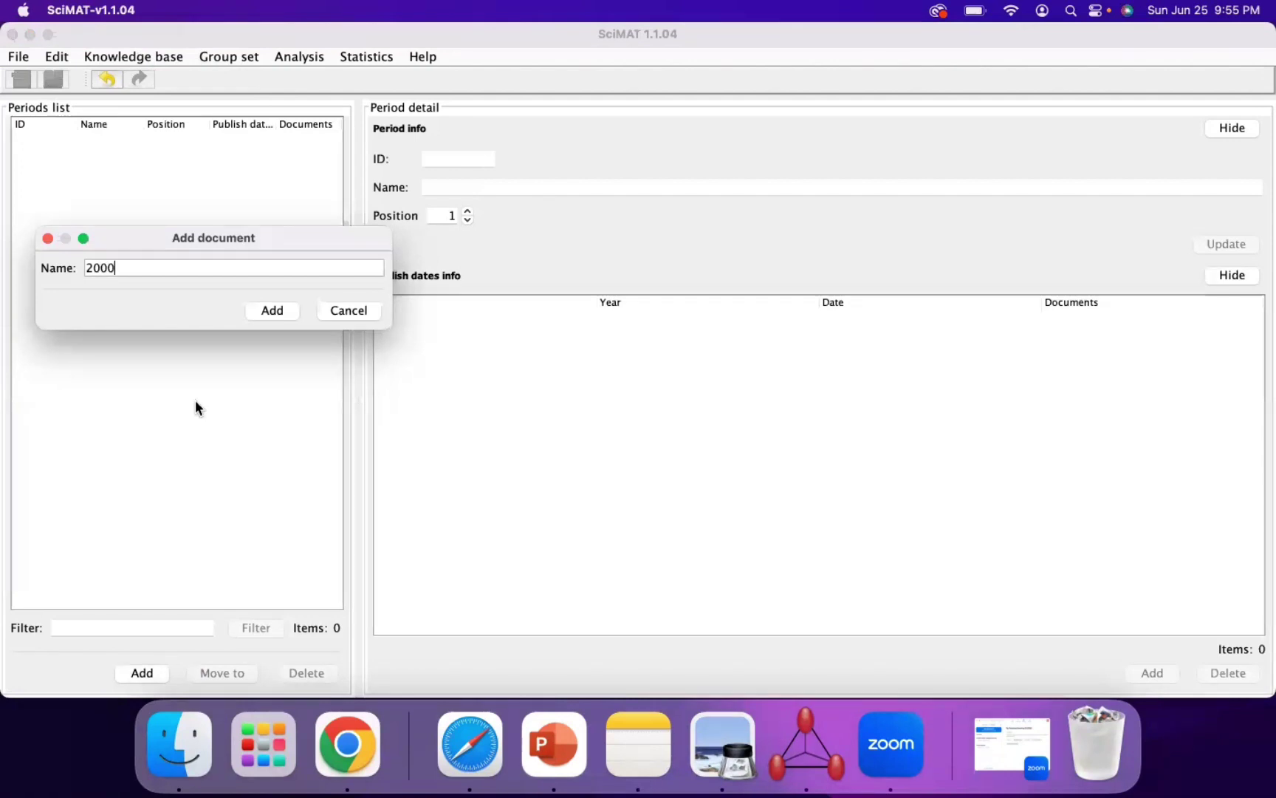
pyautogui.write(' - 2006')
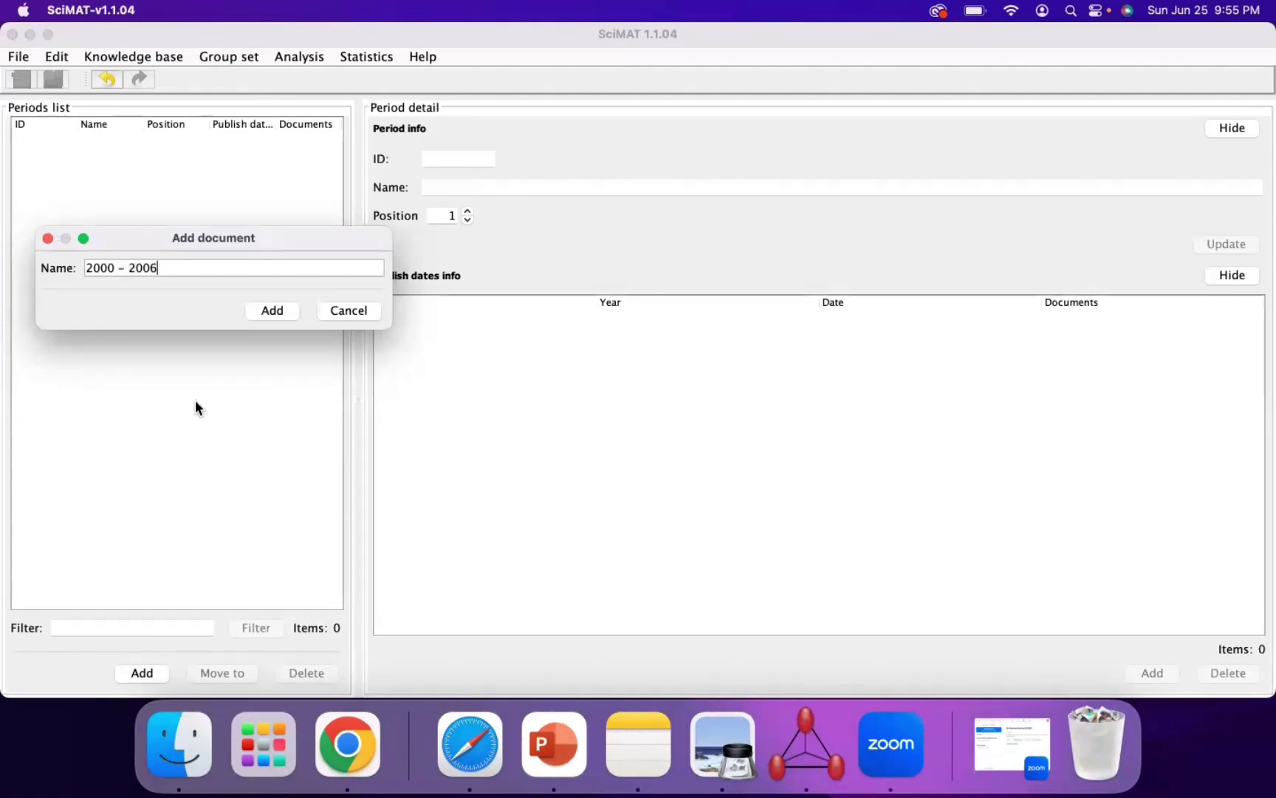
pyautogui.press('BackSpace')
pyautogui.write('5')
pyautogui.click(268, 308)
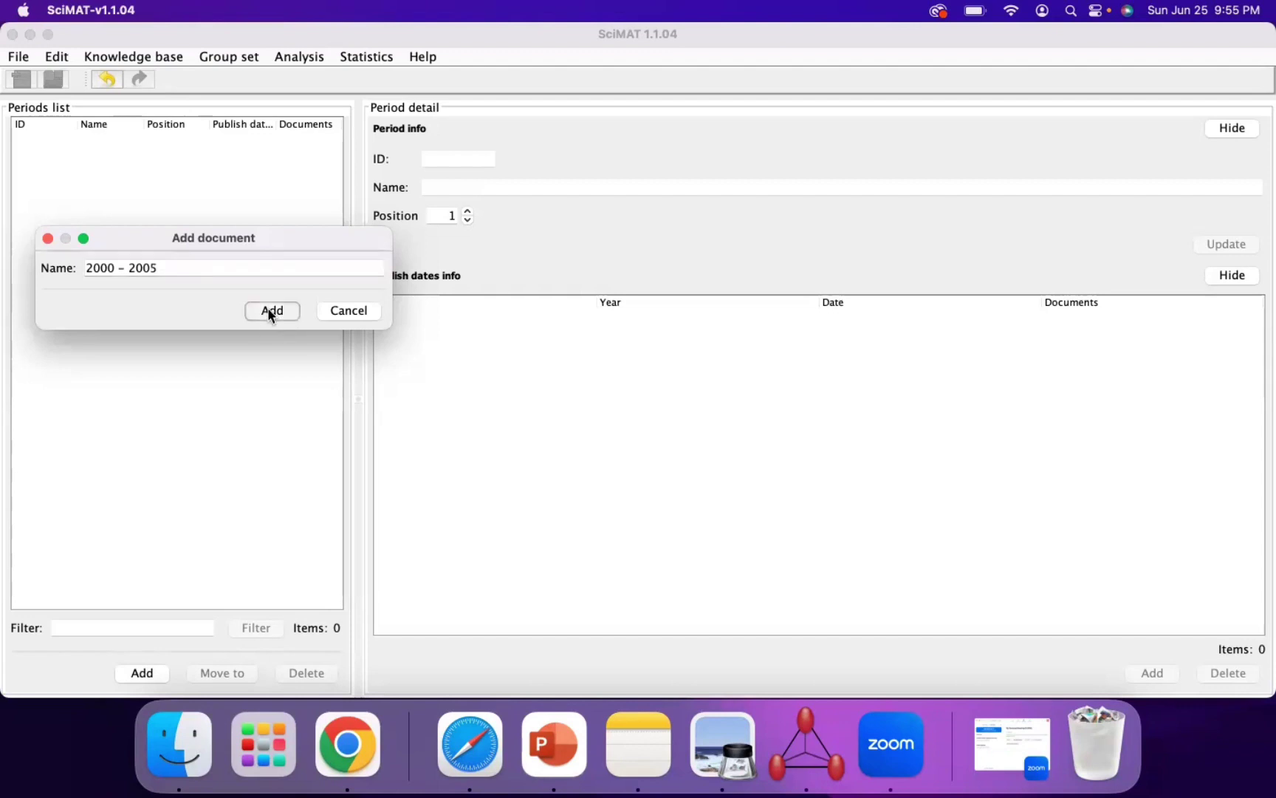
# - Add two more periods named 2006 - 2011 and 2012 - 2017
pyautogui.click(141, 673)
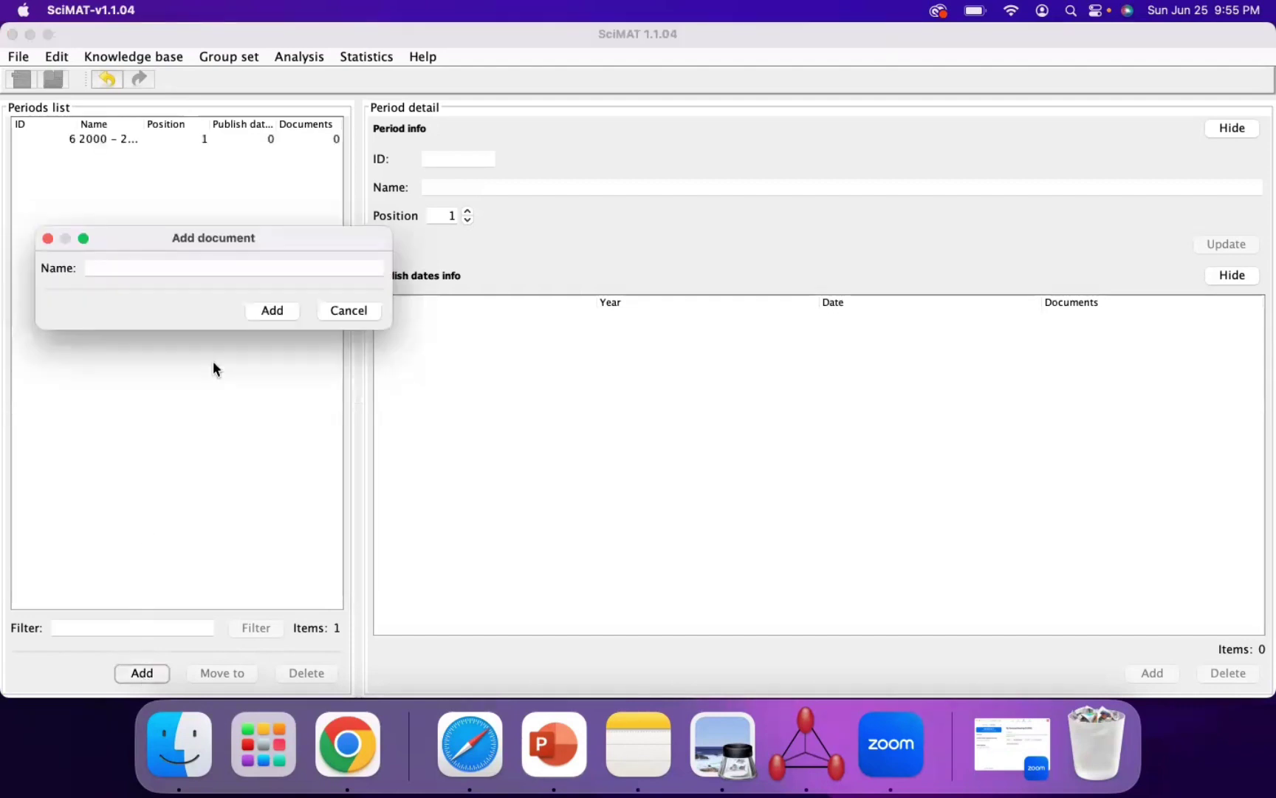
pyautogui.write('2006')
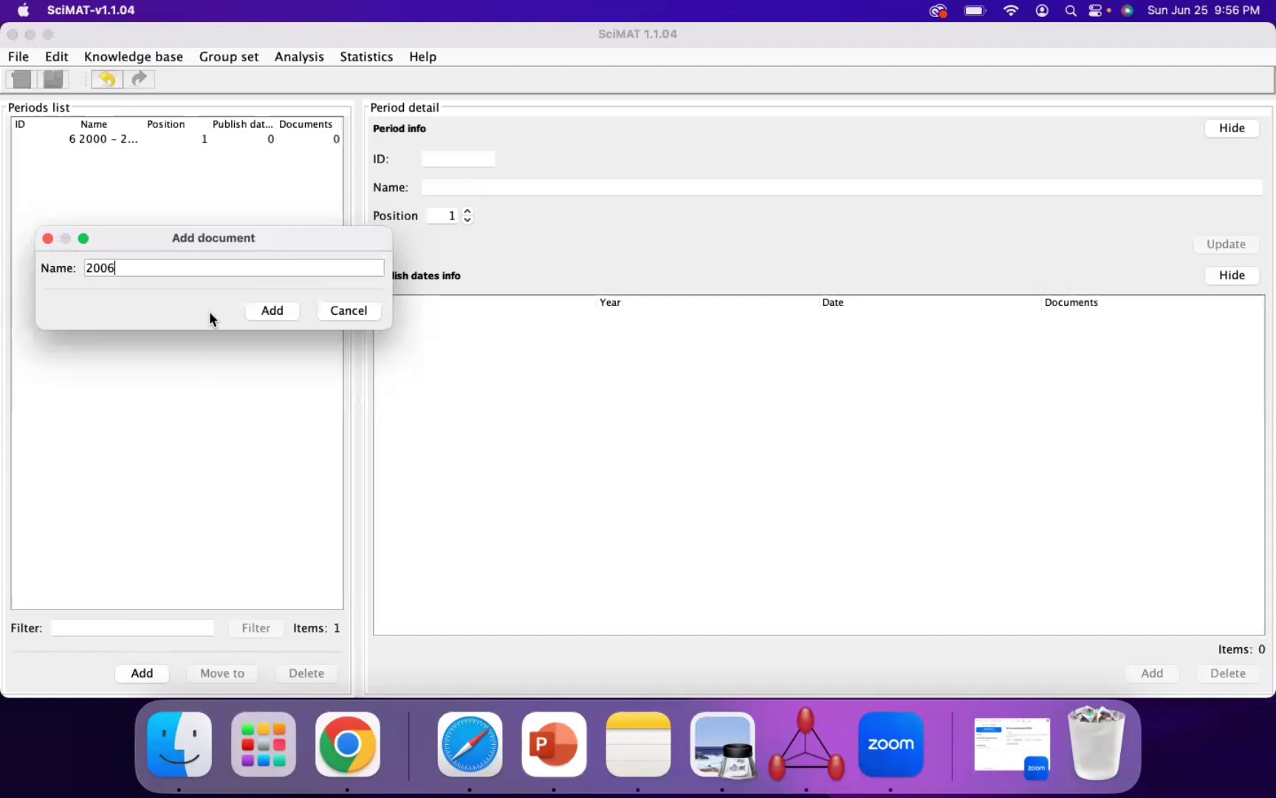
pyautogui.write(' - 2011')
pyautogui.click(280, 312)
pyautogui.click(143, 672)
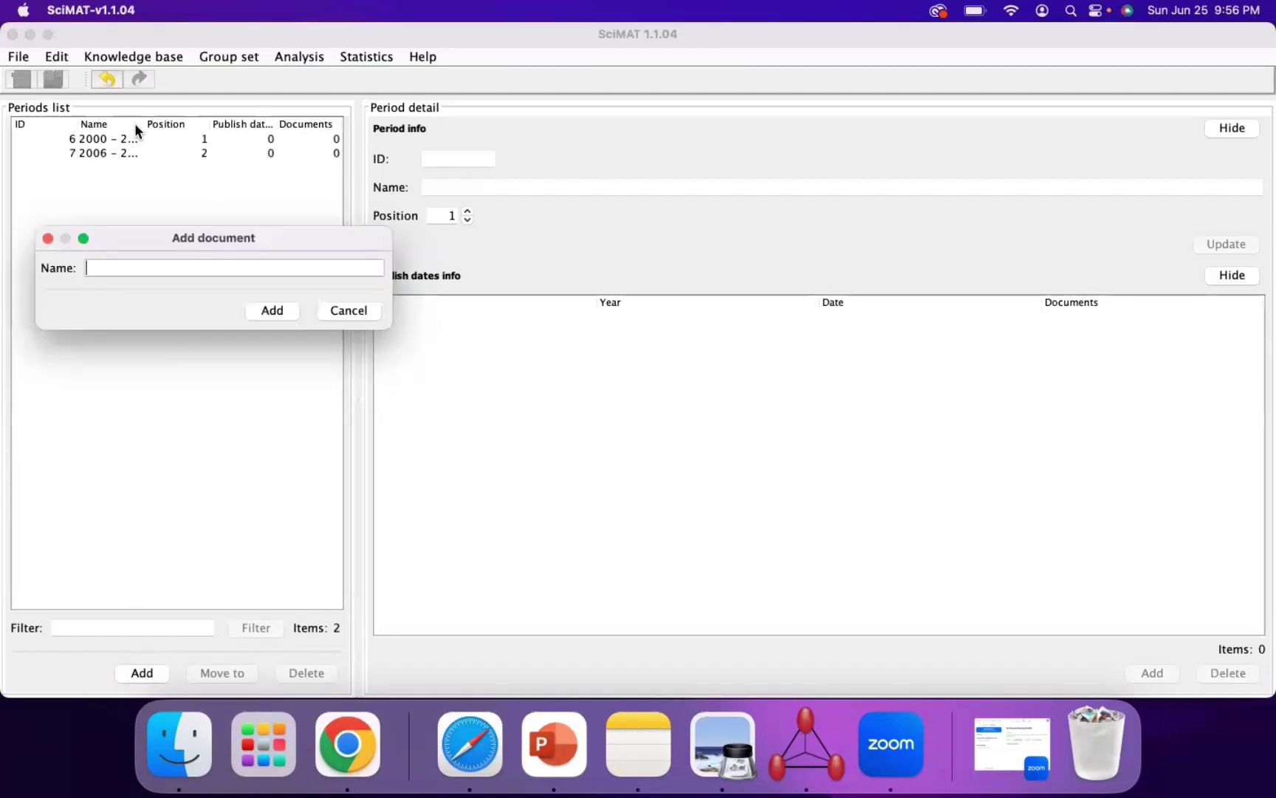
pyautogui.write('2012 - 2017')
pyautogui.click(274, 311)
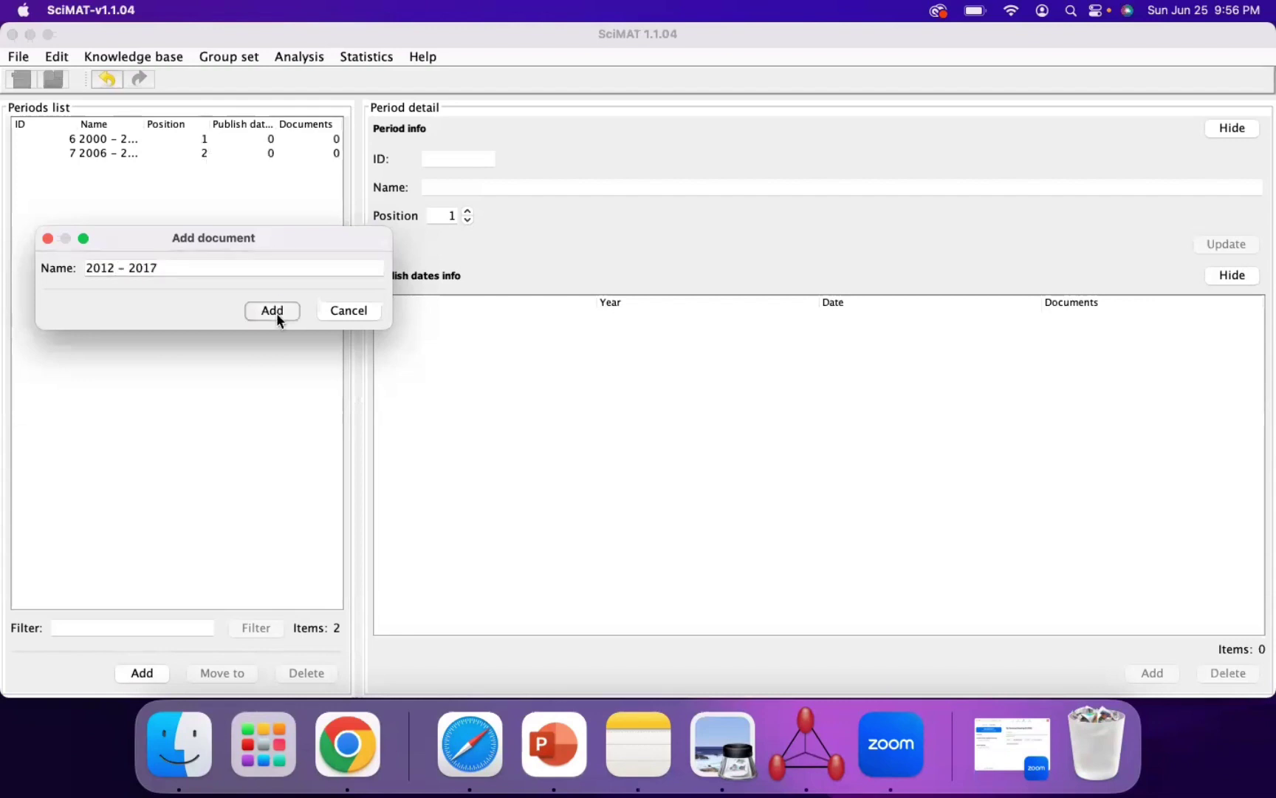
# - Widen the Name column of the periods list and add a period named 2018 - 2023
pyautogui.moveTo(143, 119); pyautogui.dragTo(193, 120)
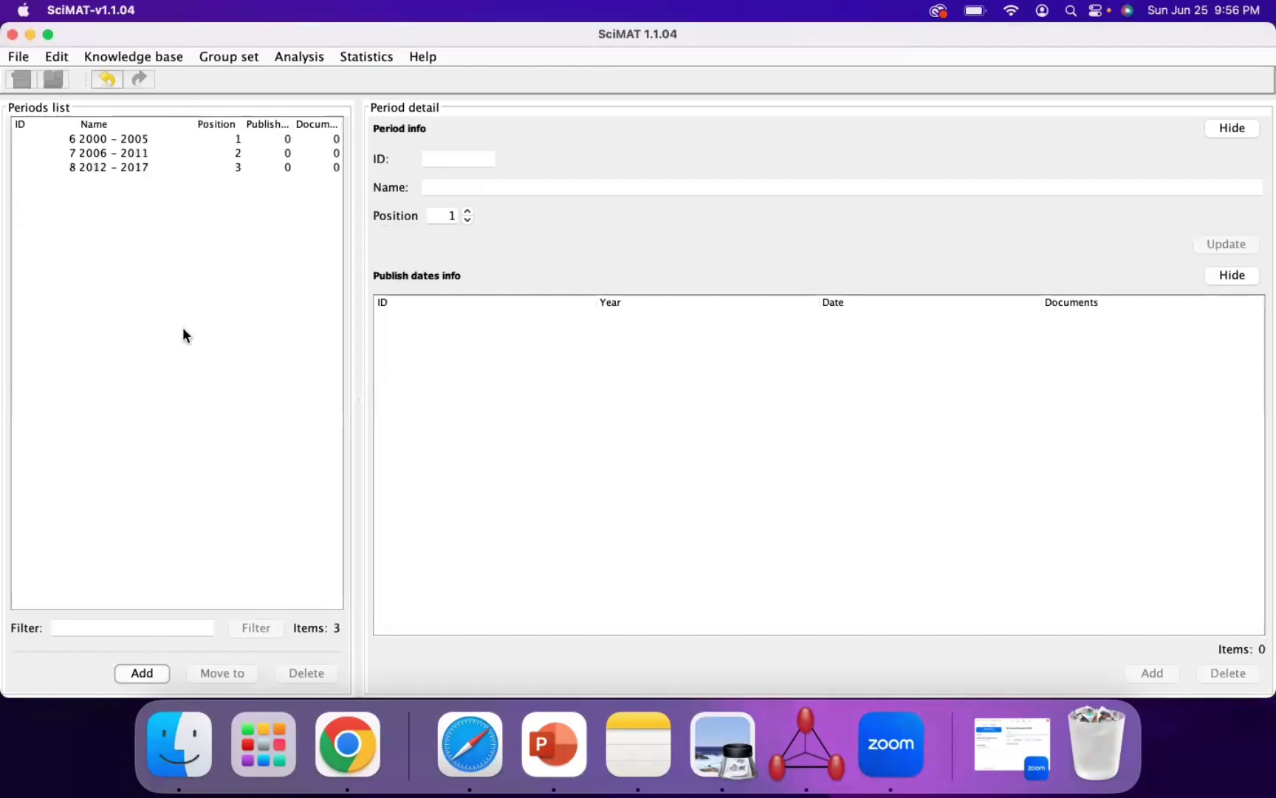
pyautogui.click(155, 675)
pyautogui.write('2018 - 2023')
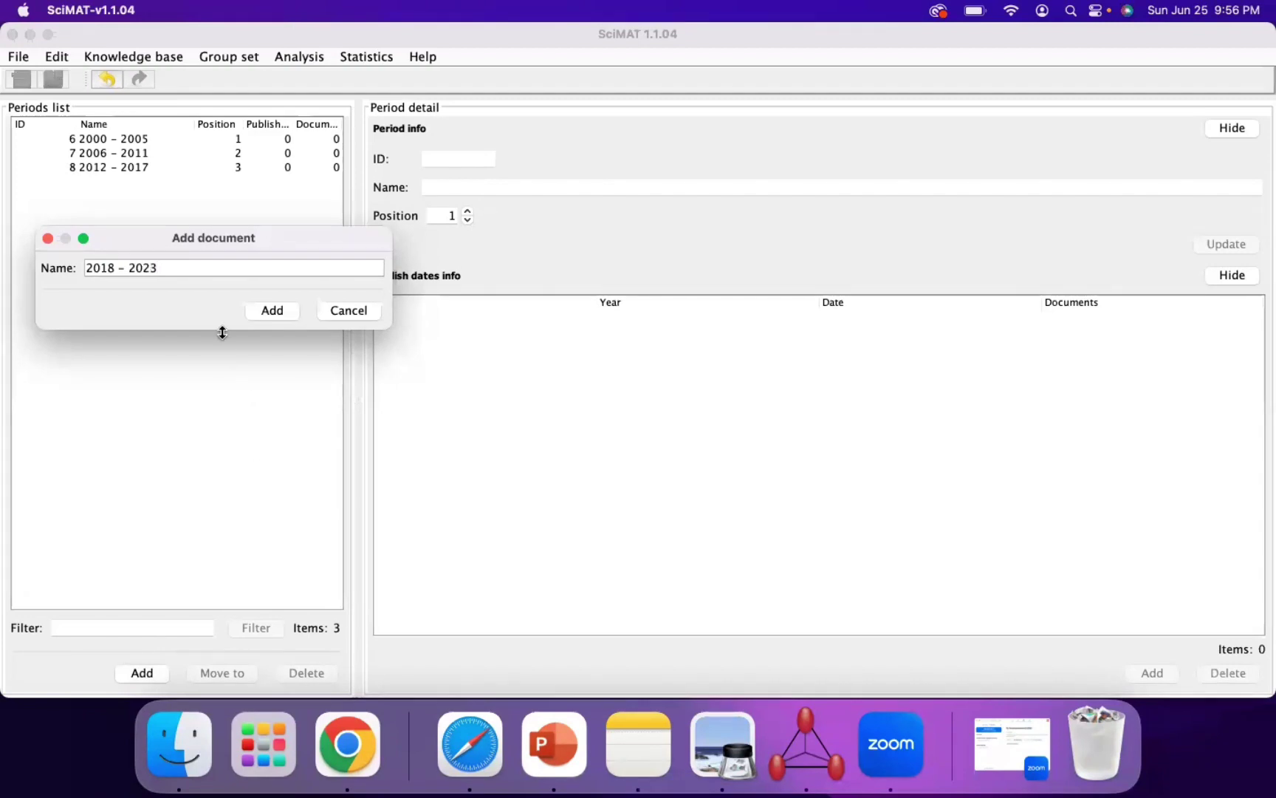
pyautogui.click(248, 311)
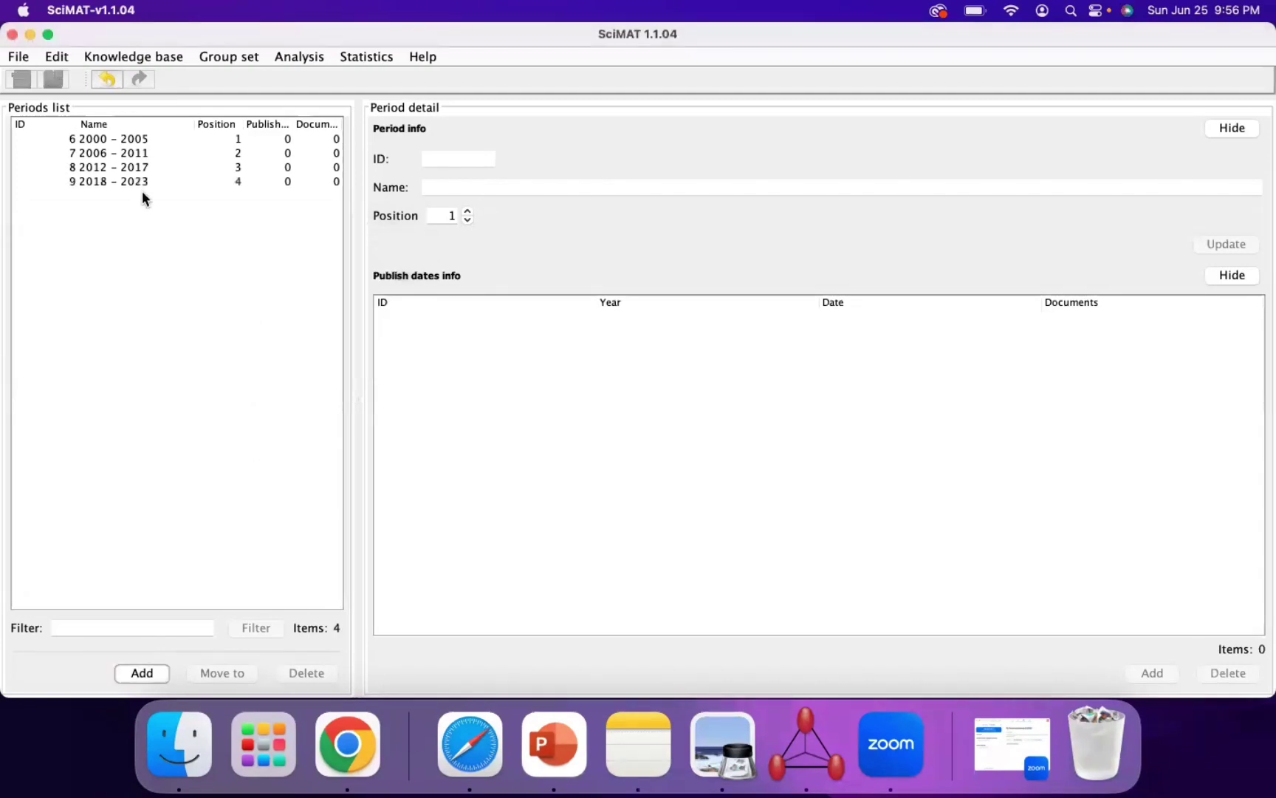
# - Start adding publish dates to the period 2000 - 2005 and sort the available dates by year in descending order
pyautogui.click(105, 139)
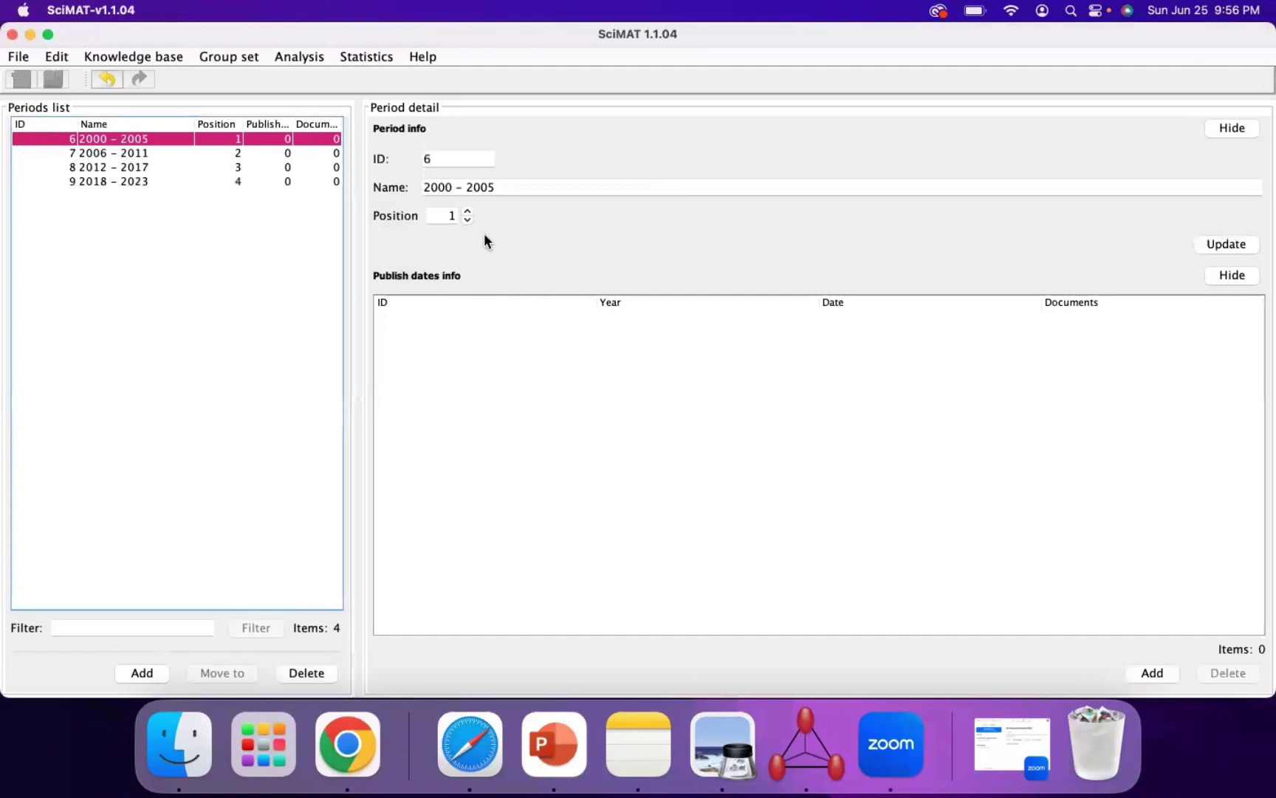
pyautogui.click(1169, 675)
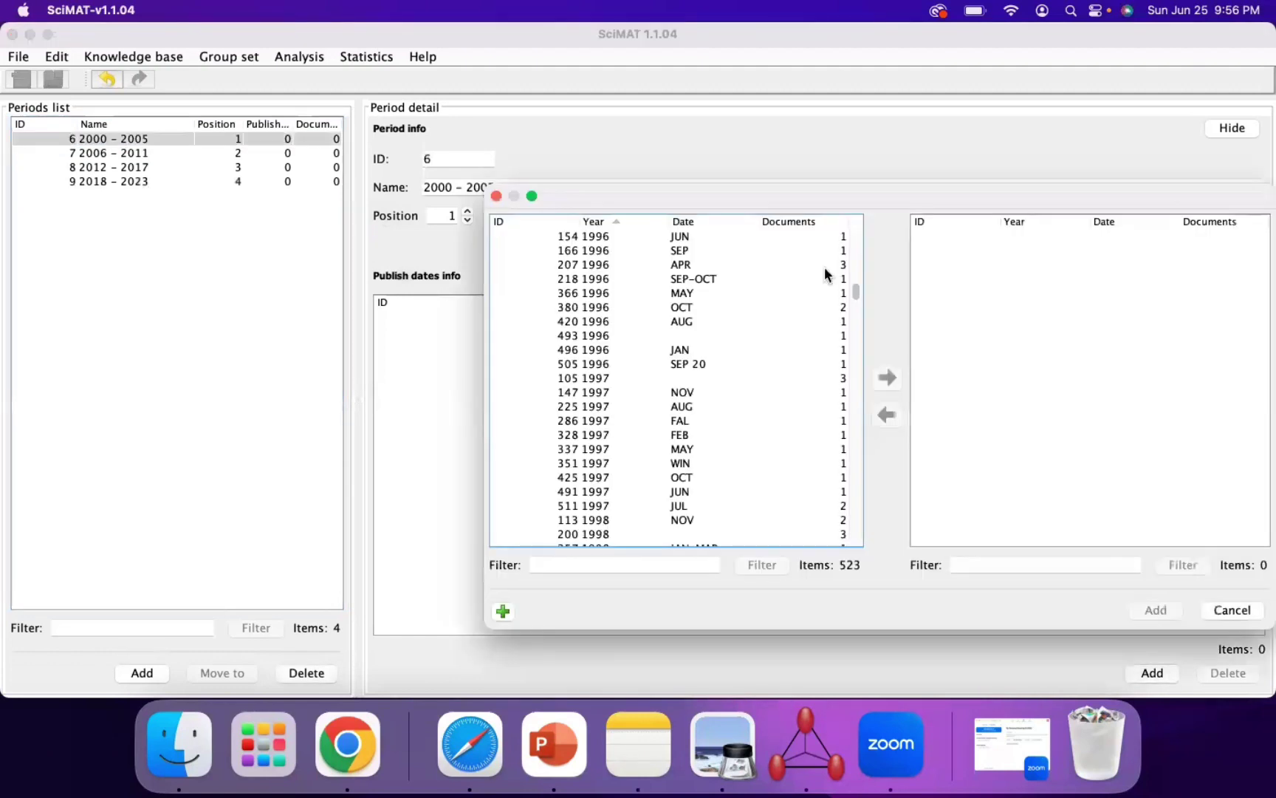
pyautogui.scroll(10, 620, 249)
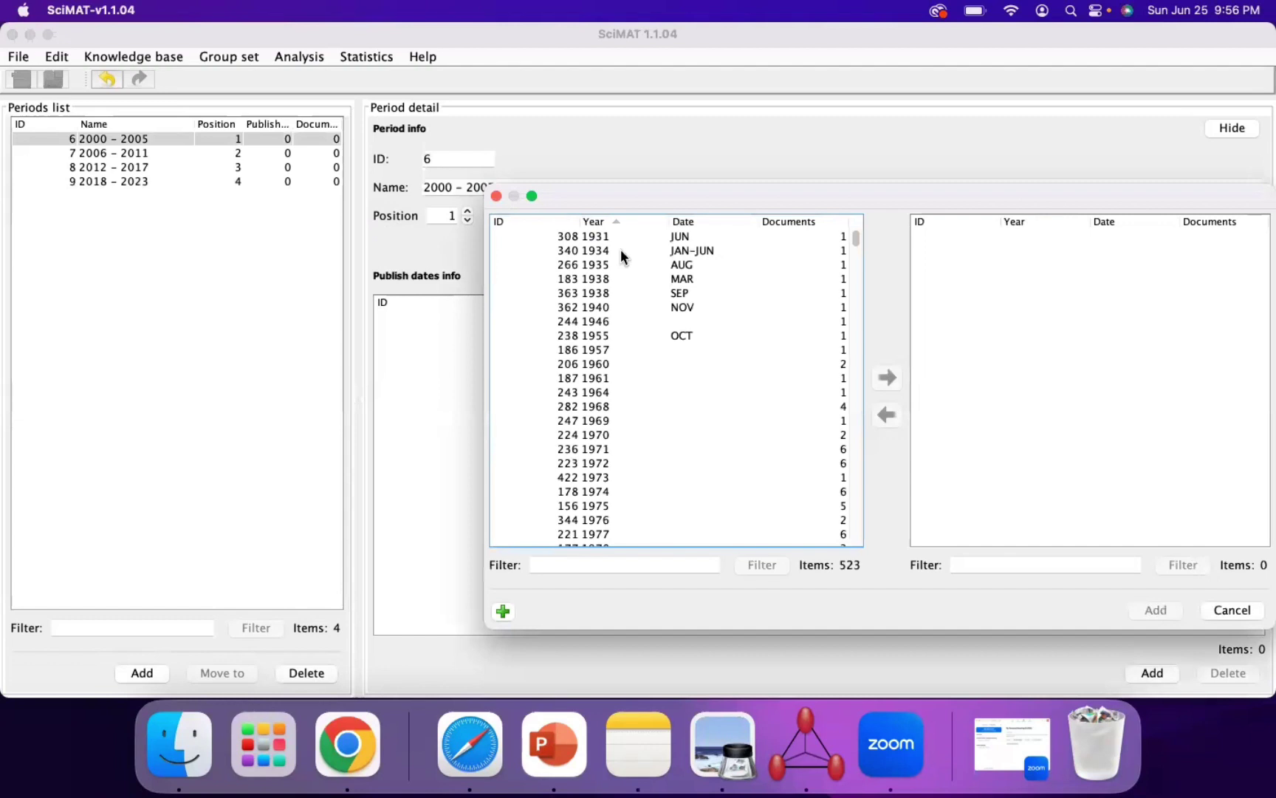
pyautogui.scroll(-3, 597, 321)
pyautogui.scroll(3, 597, 319)
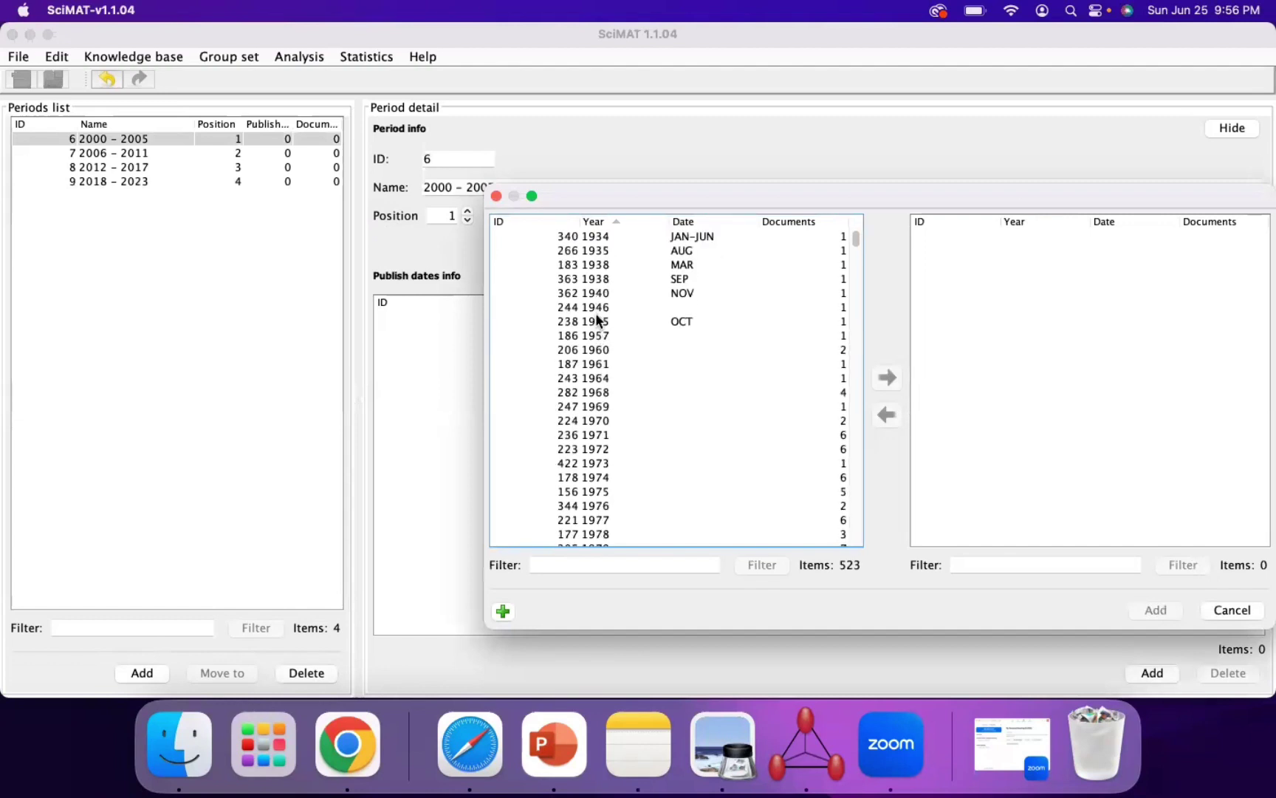
pyautogui.click(615, 221)
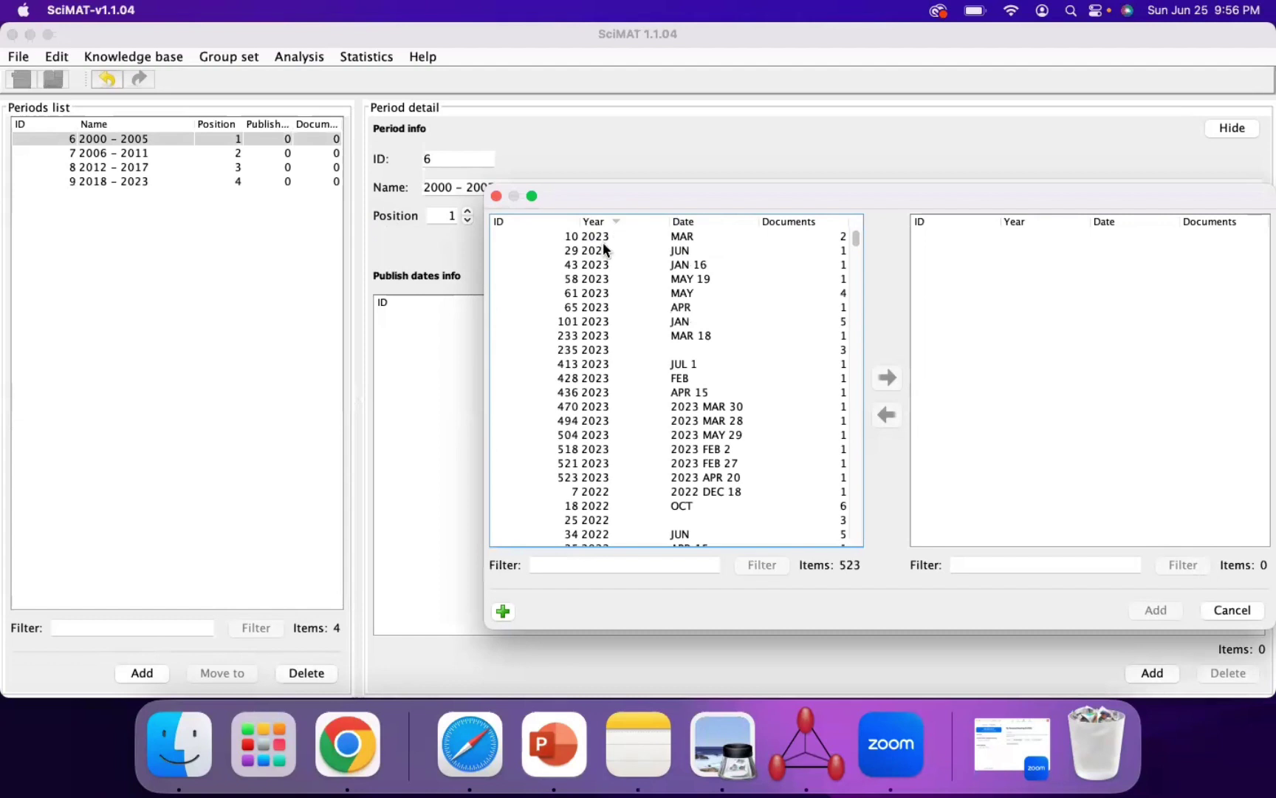
# - Select all available publish dates from 2000 through 2005 and move them to the list of chosen dates
pyautogui.scroll(-20, 602, 241)
pyautogui.scroll(-20, 602, 242)
pyautogui.scroll(-20, 603, 248)
pyautogui.scroll(-20, 603, 248)
pyautogui.scroll(-20, 603, 248)
pyautogui.scroll(-4, 602, 242)
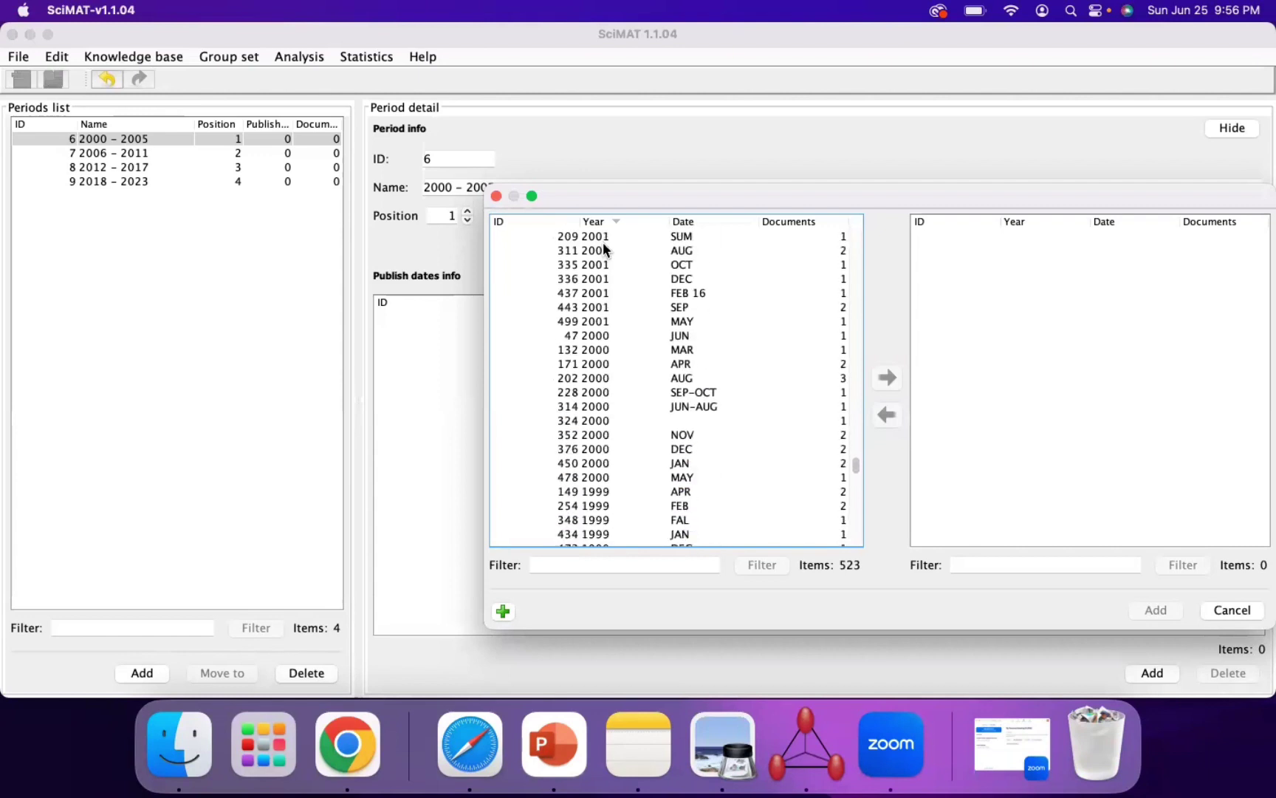
pyautogui.click(600, 479)
pyautogui.keyDown('super'); pyautogui.click(597, 292); pyautogui.keyUp('super')
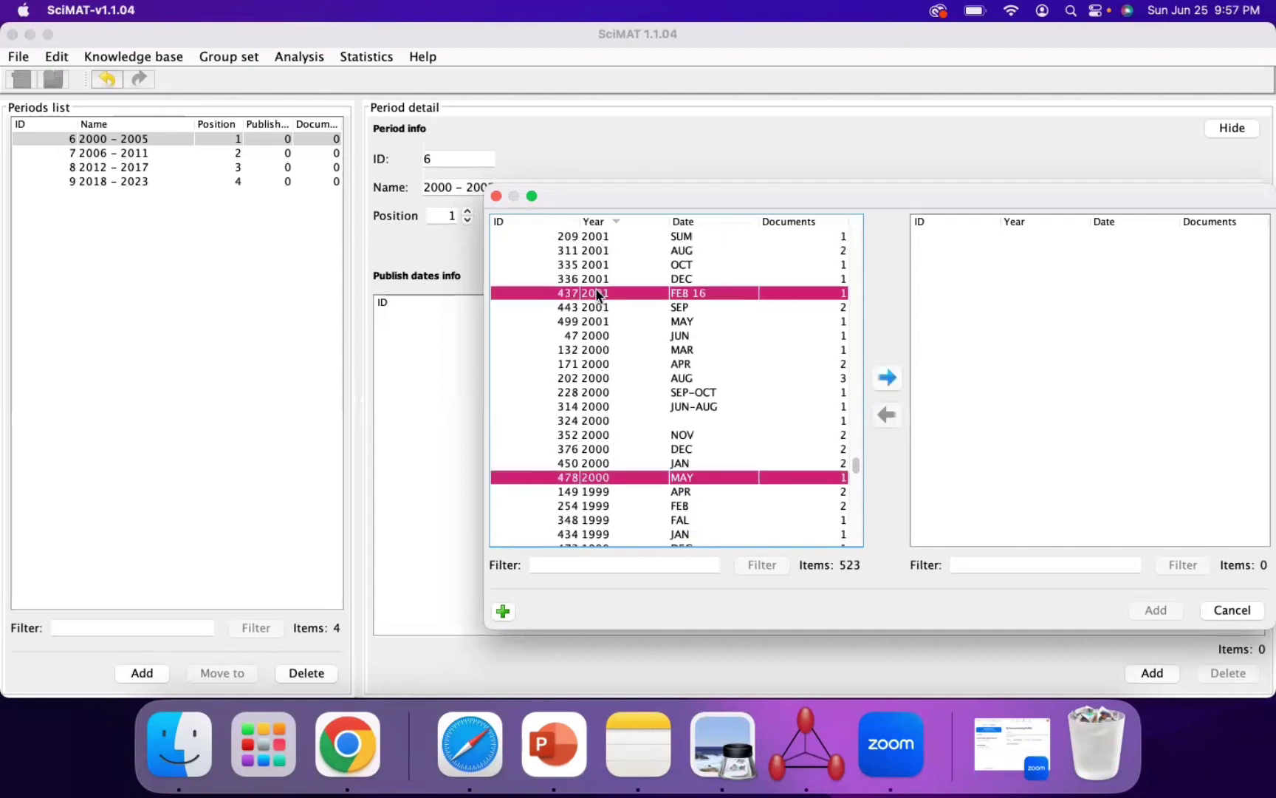
pyautogui.keyDown('super'); pyautogui.click(594, 293); pyautogui.keyUp('super')
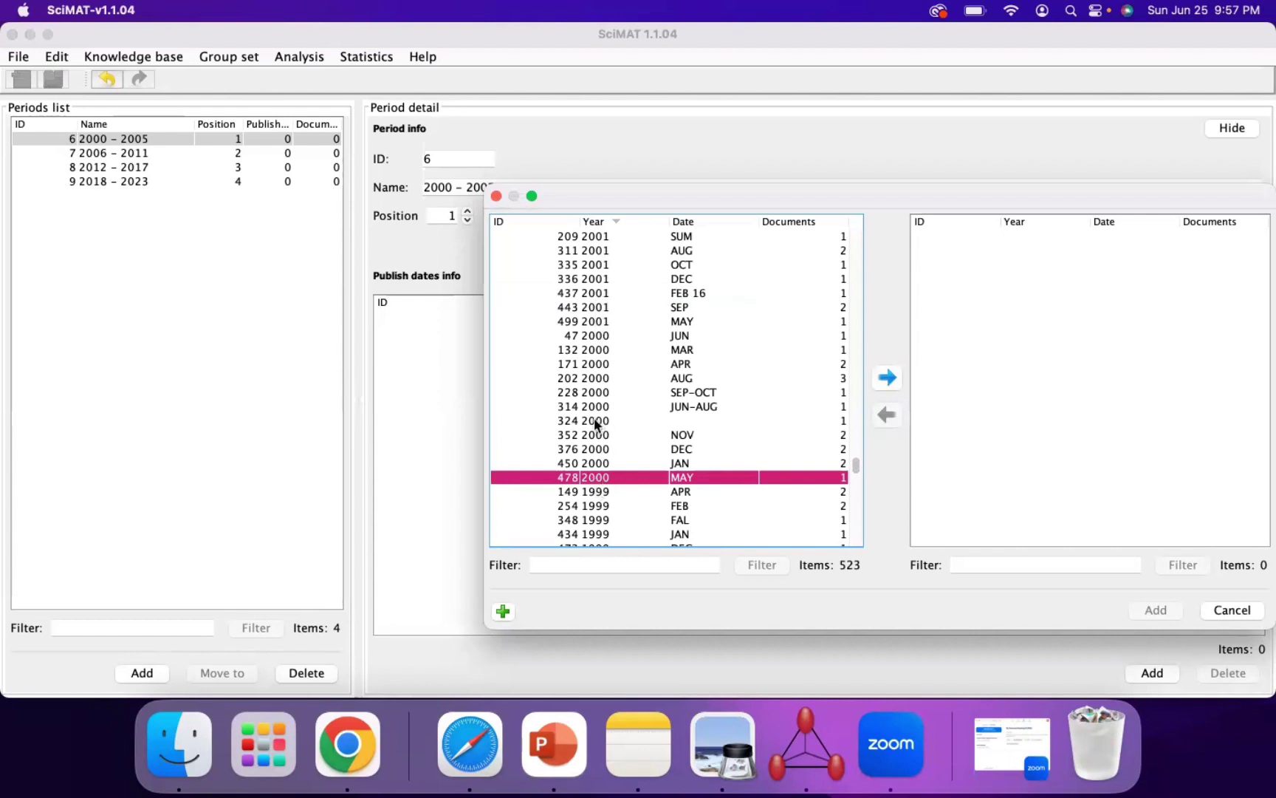
pyautogui.keyDown('shift'); pyautogui.click(591, 285); pyautogui.keyUp('shift')
pyautogui.scroll(10, 600, 373)
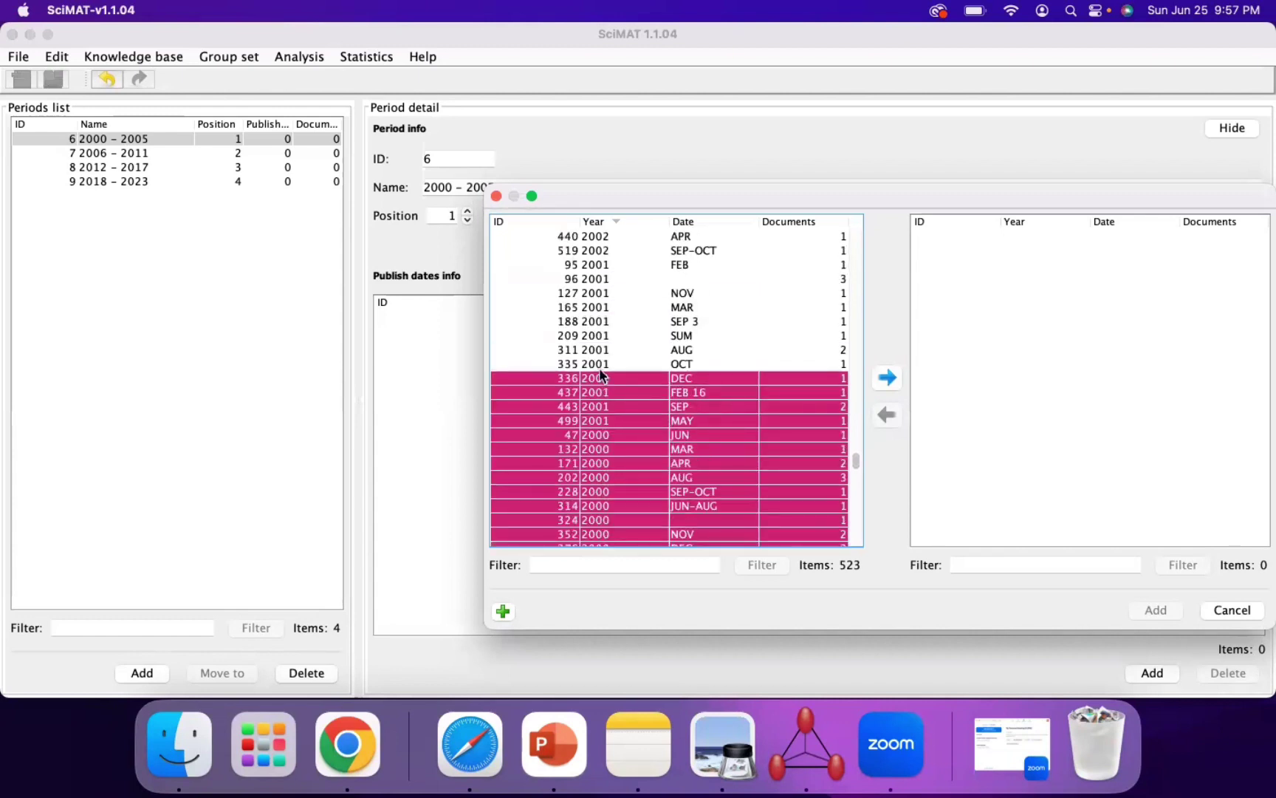
pyautogui.scroll(10, 600, 374)
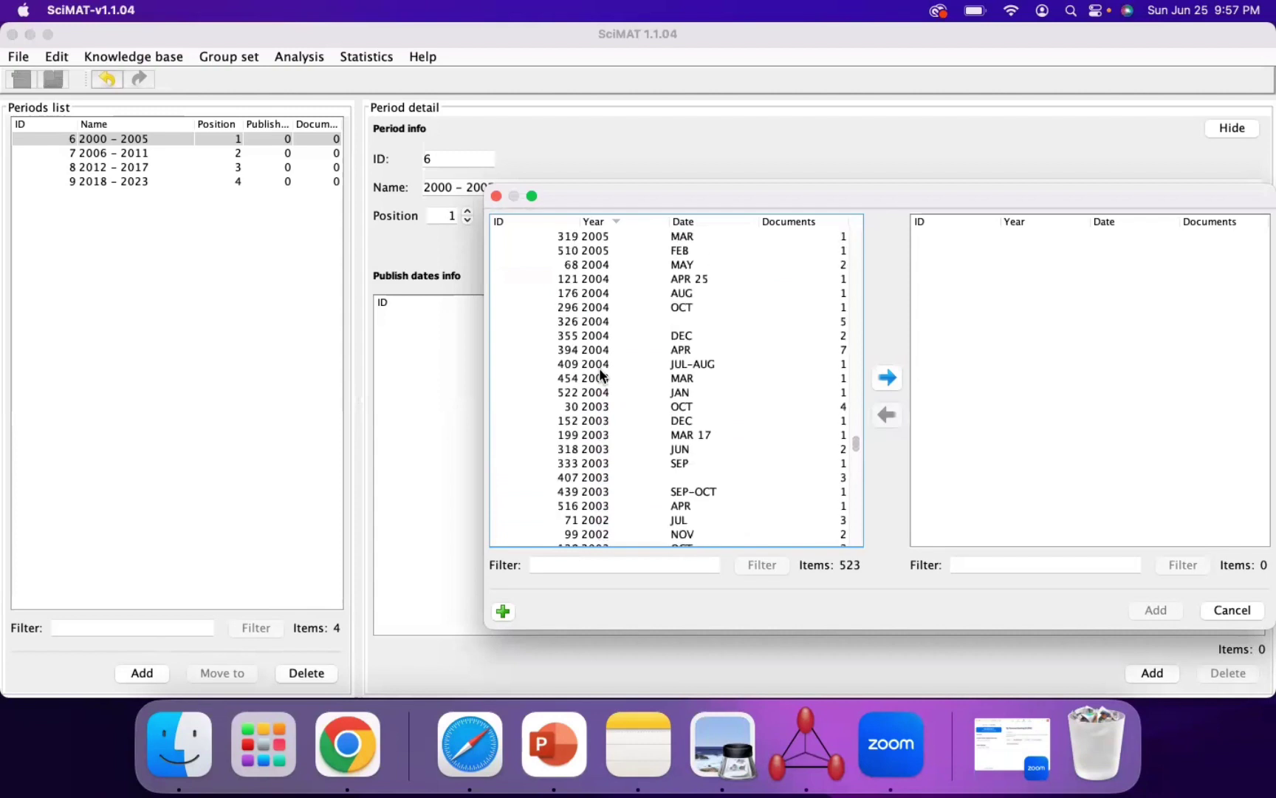
pyautogui.scroll(5, 600, 373)
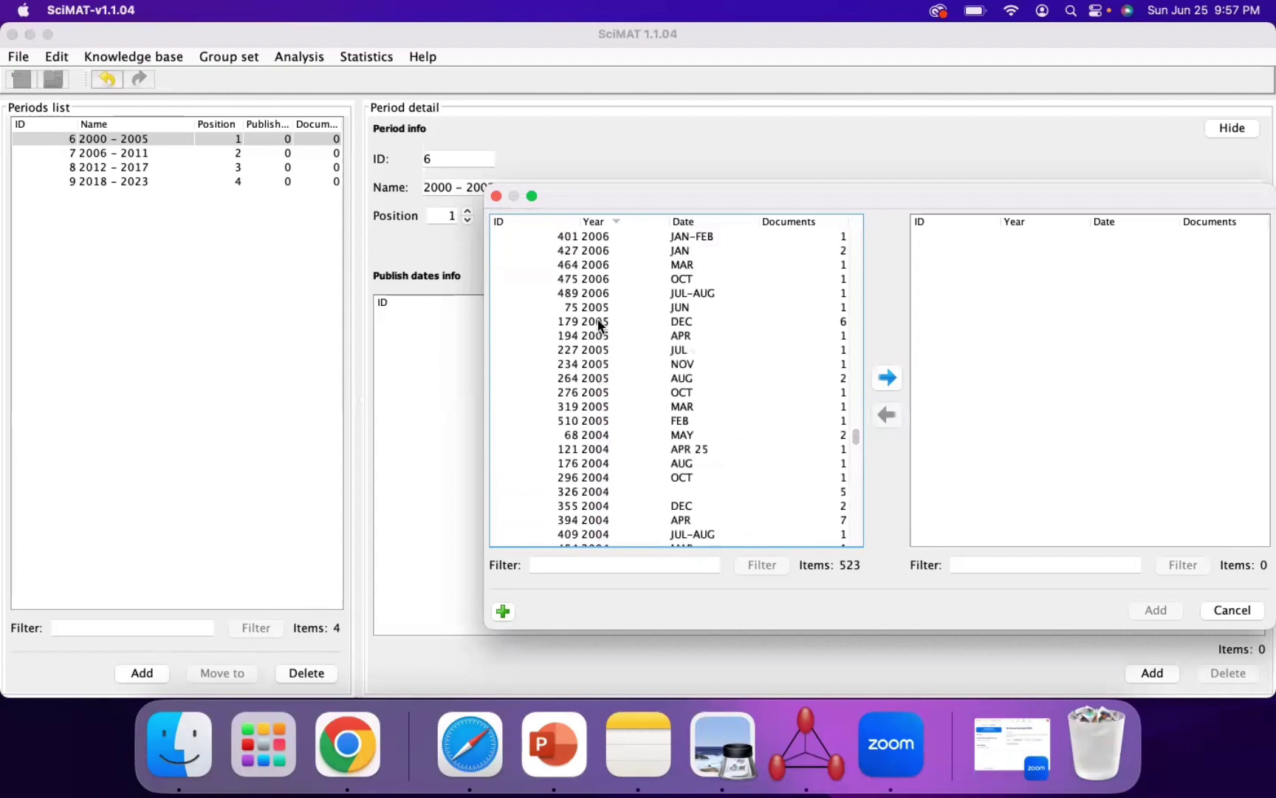
pyautogui.keyDown('shift'); pyautogui.click(600, 321); pyautogui.keyUp('shift')
pyautogui.keyDown('shift'); pyautogui.click(600, 307); pyautogui.keyUp('shift')
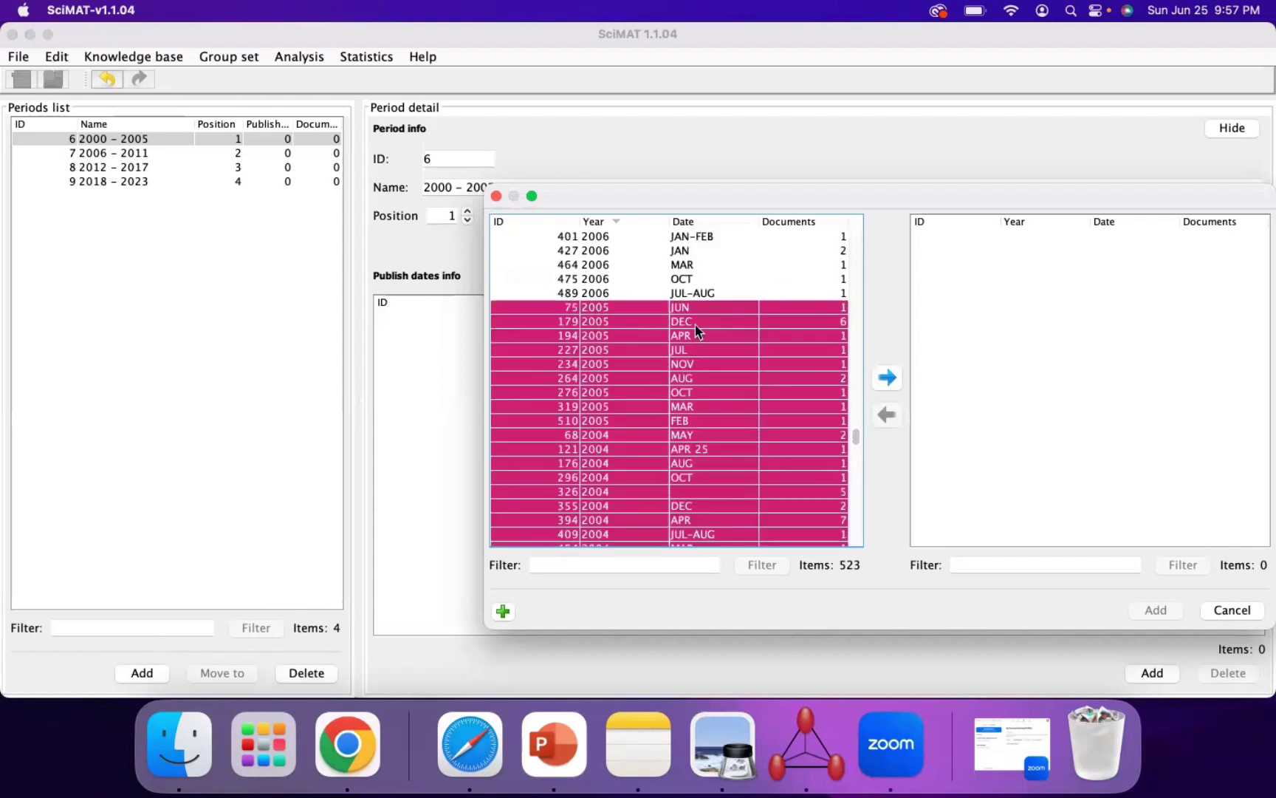
pyautogui.click(888, 378)
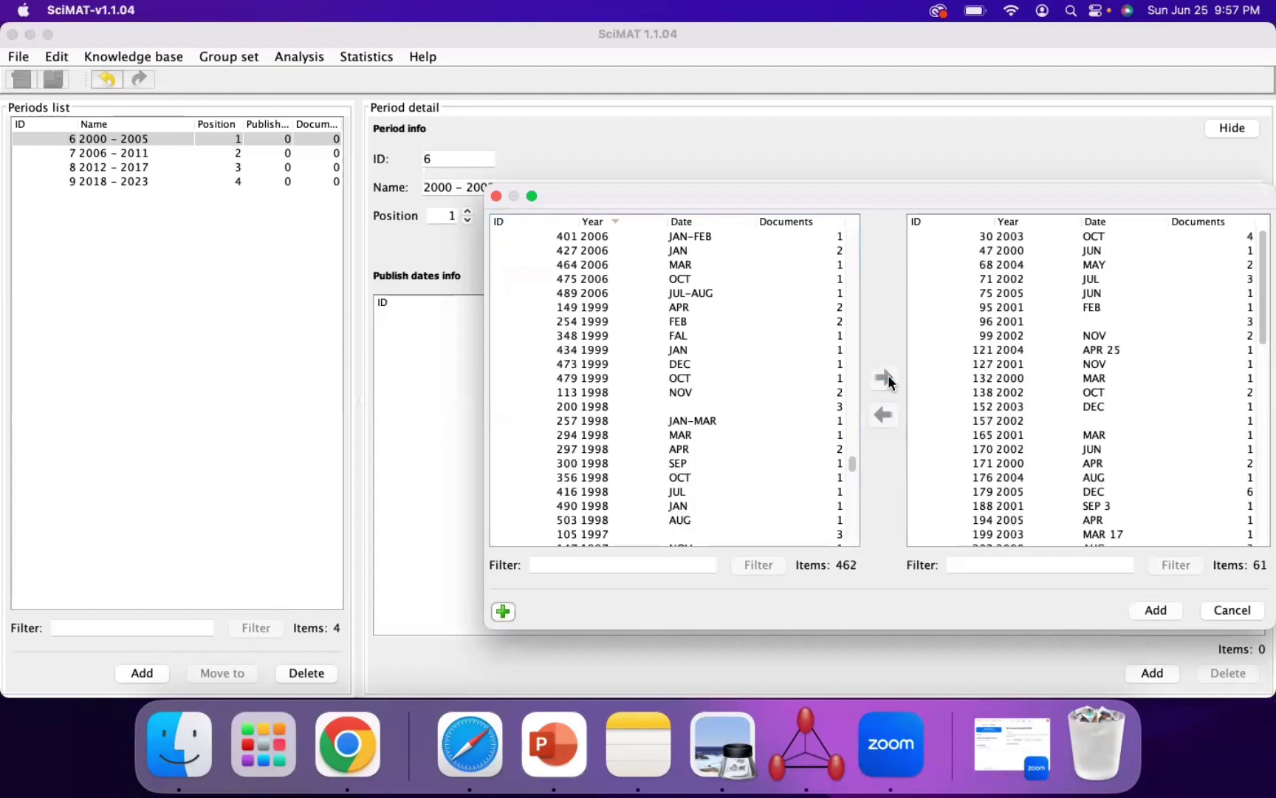
# - Sort the chosen dates by year in ascending order and add them to the period 2000 - 2005
pyautogui.scroll(-3, 1069, 355)
pyautogui.scroll(1, 1069, 353)
pyautogui.scroll(3, 1069, 348)
pyautogui.scroll(-10, 1073, 353)
pyautogui.click(1050, 223)
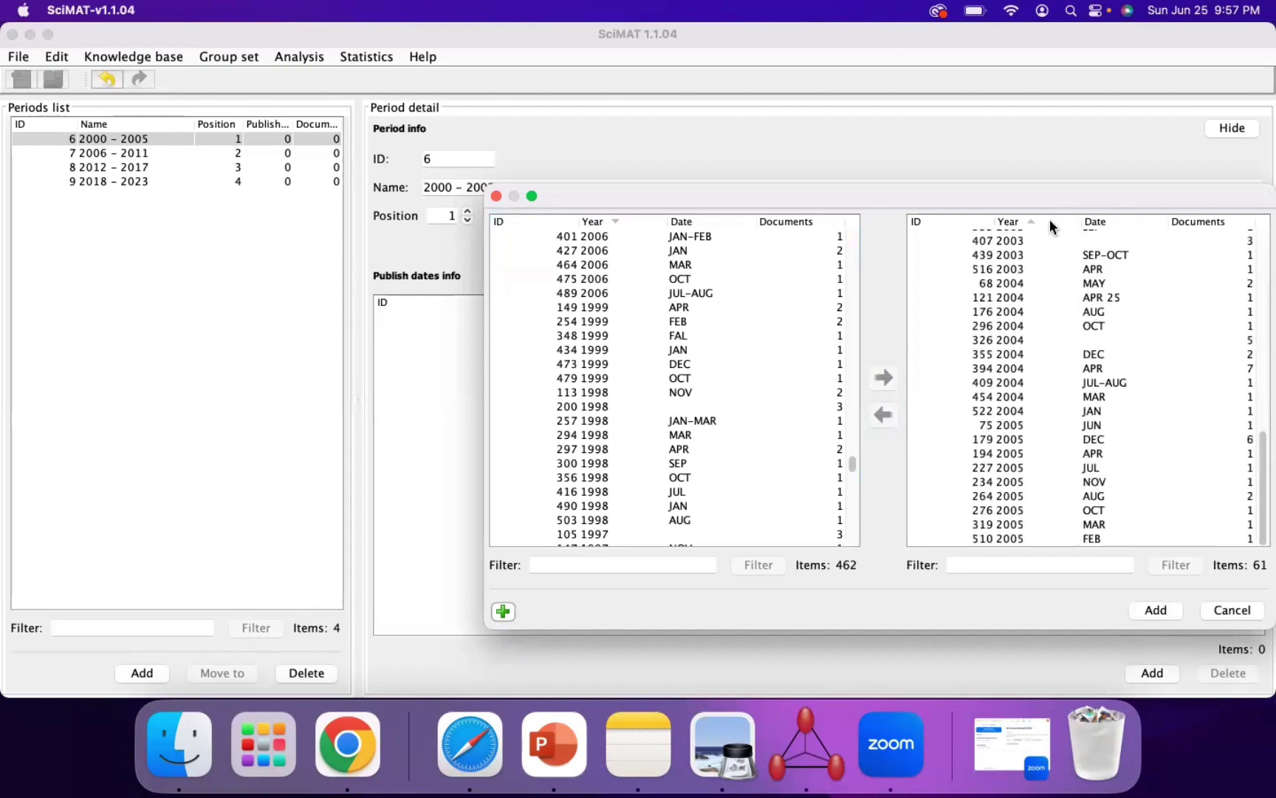
pyautogui.scroll(10, 1047, 290)
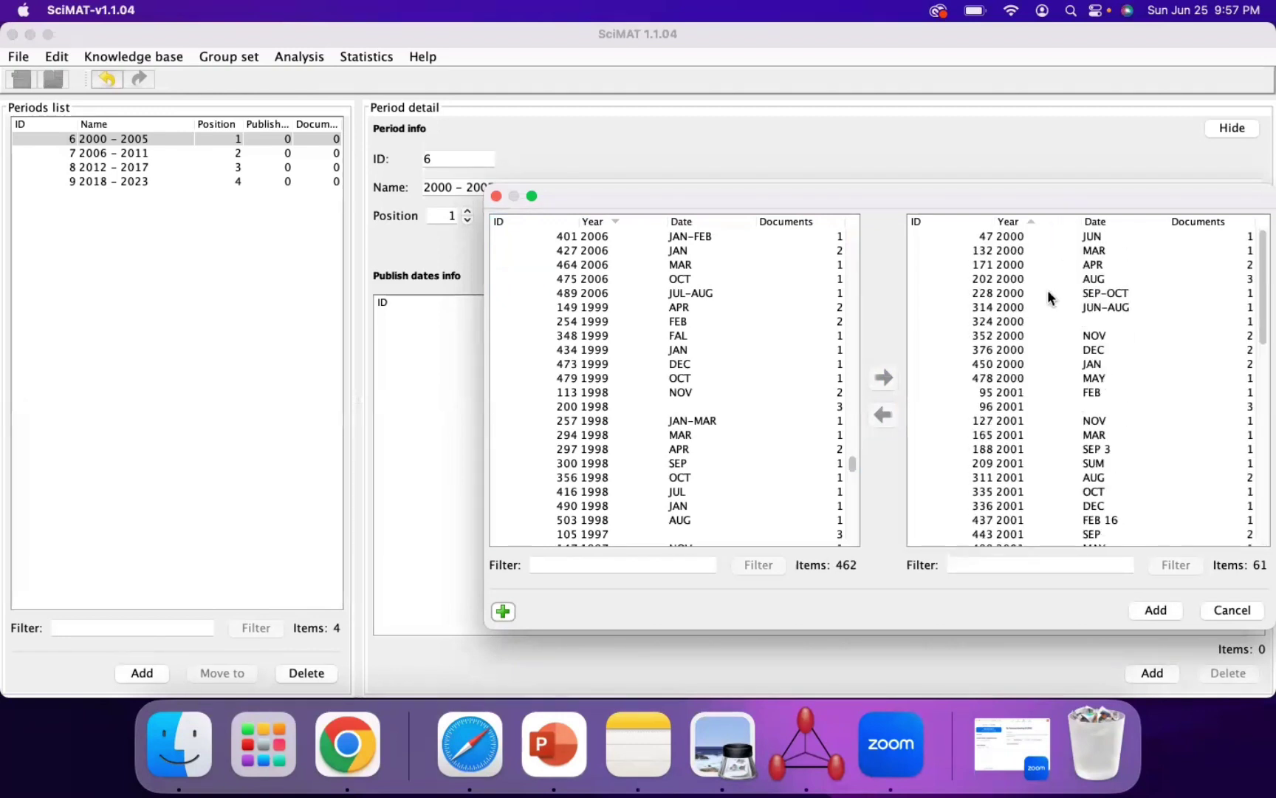
pyautogui.click(1148, 615)
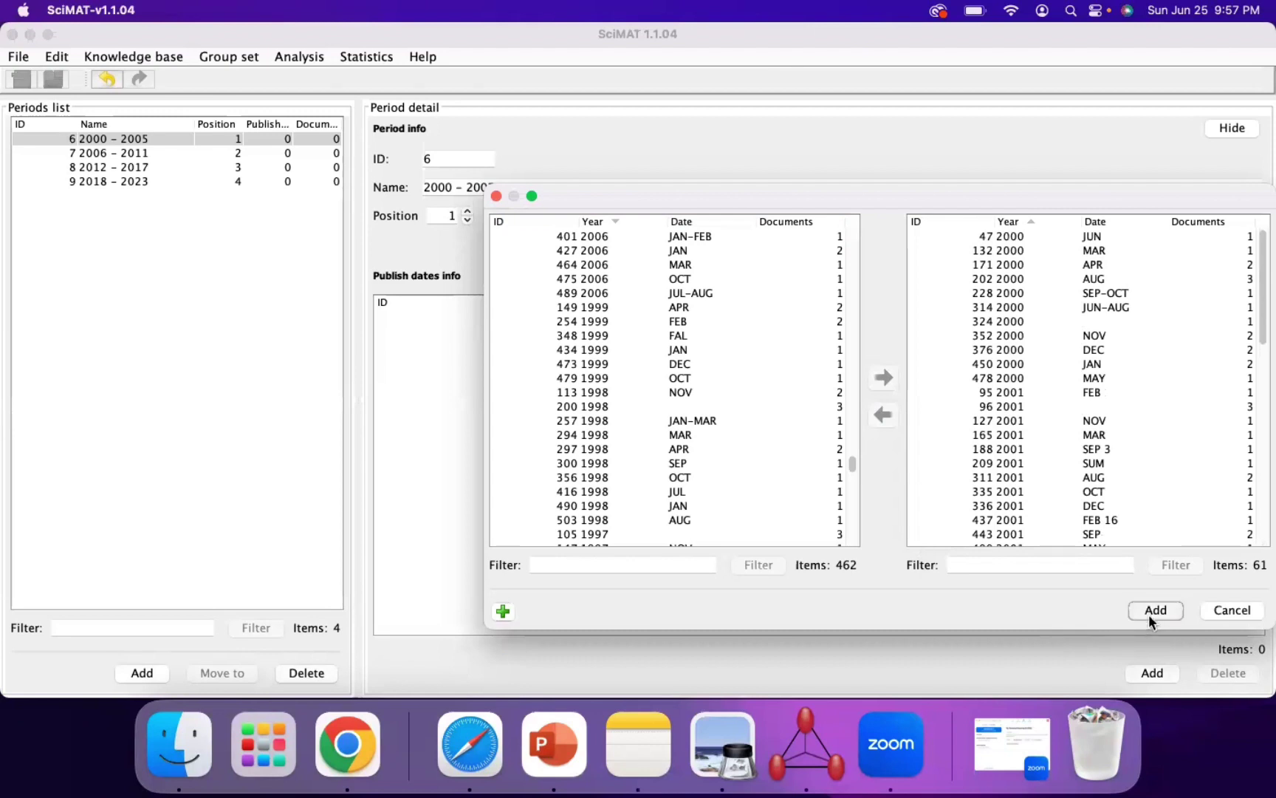
pyautogui.scroll(-15, 920, 475)
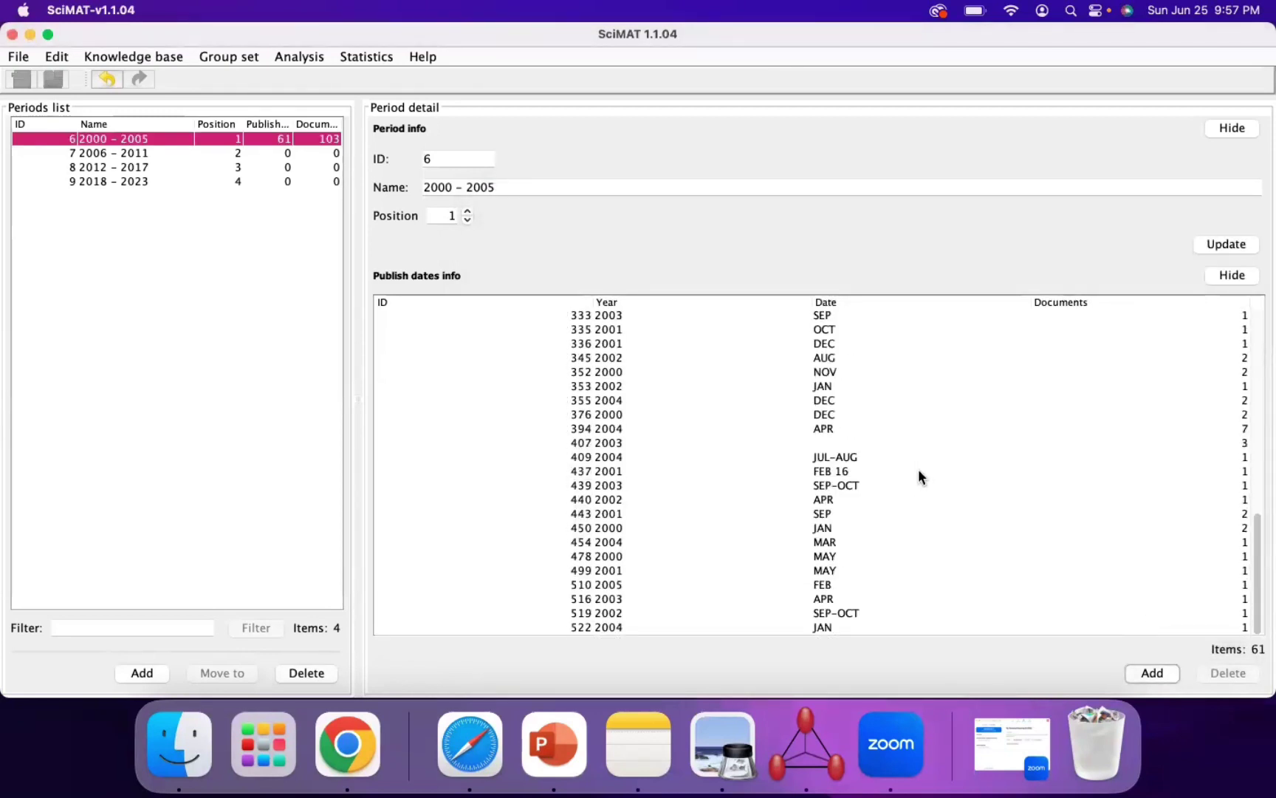
pyautogui.scroll(15, 920, 475)
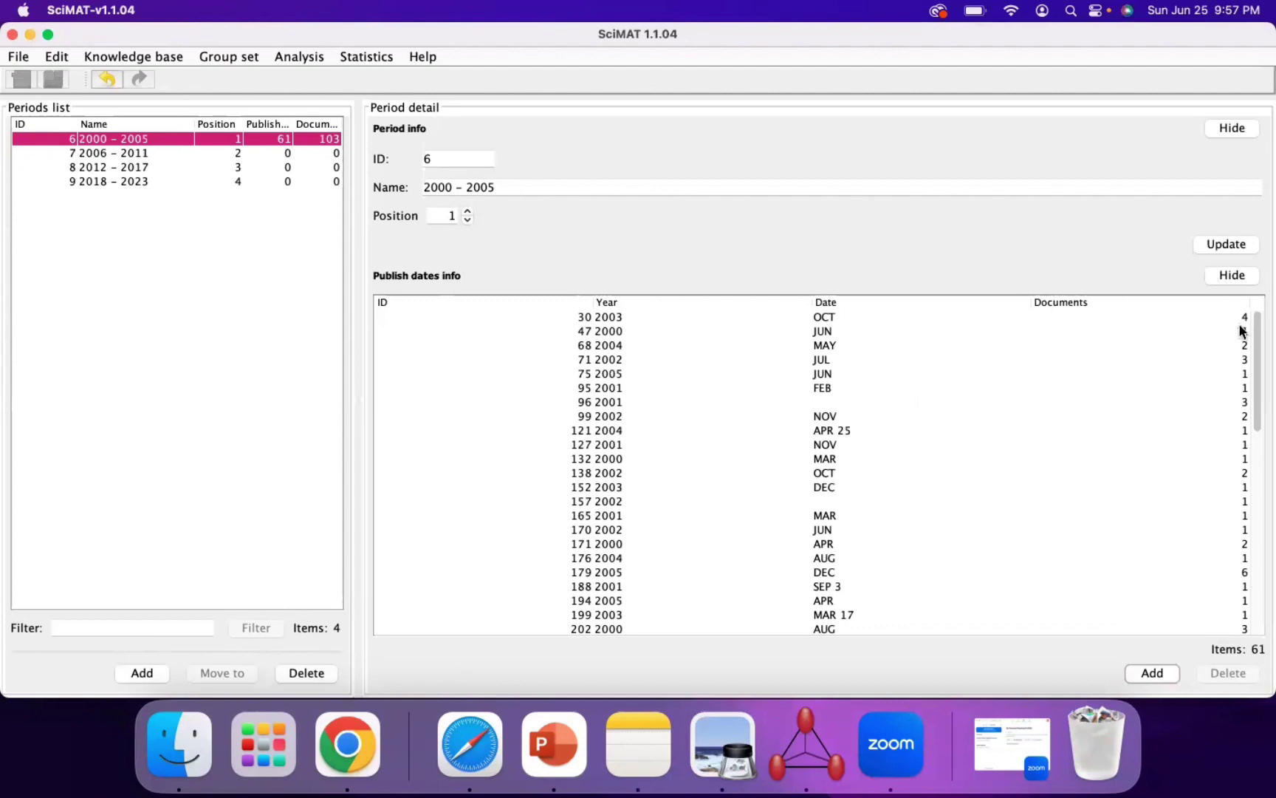
pyautogui.scroll(-3, 1255, 523)
pyautogui.scroll(3, 1255, 523)
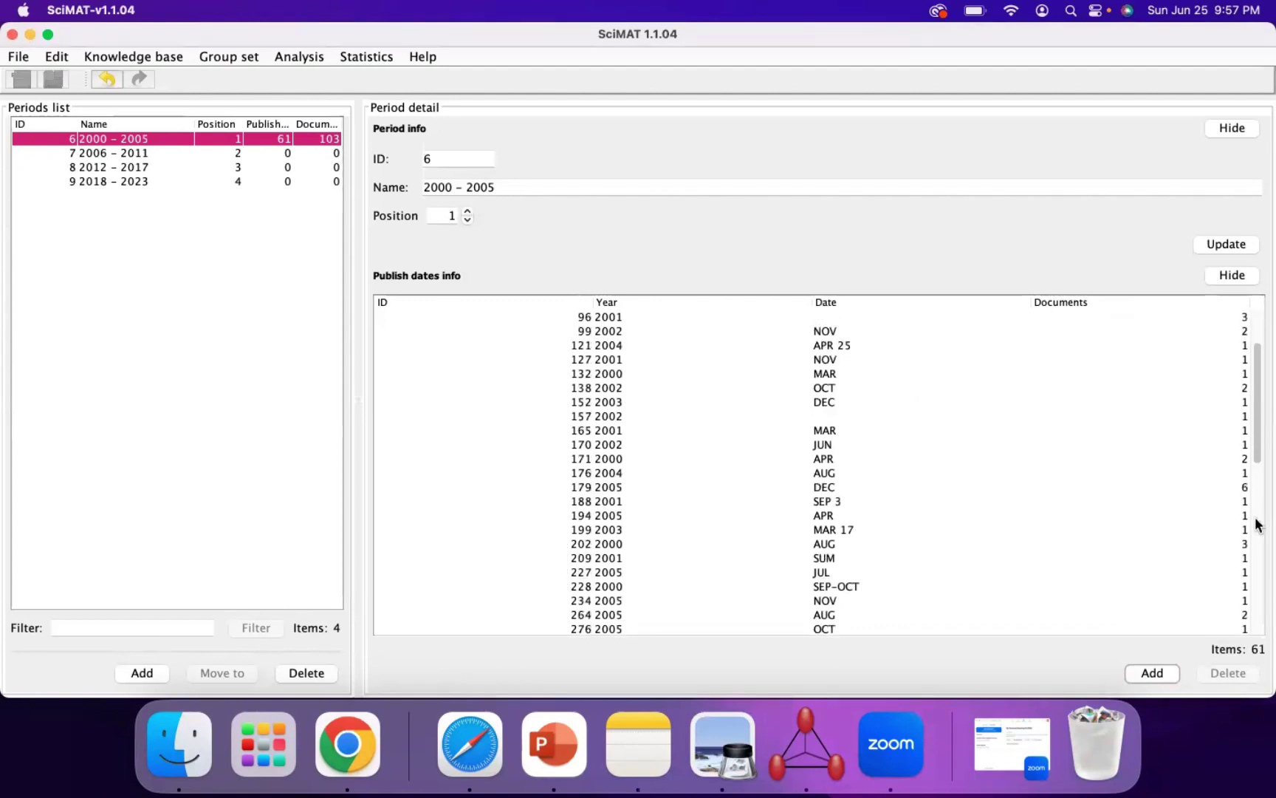
# - Add all publish dates from 2006 through 2011 to the period 2006 - 2011
pyautogui.click(124, 155)
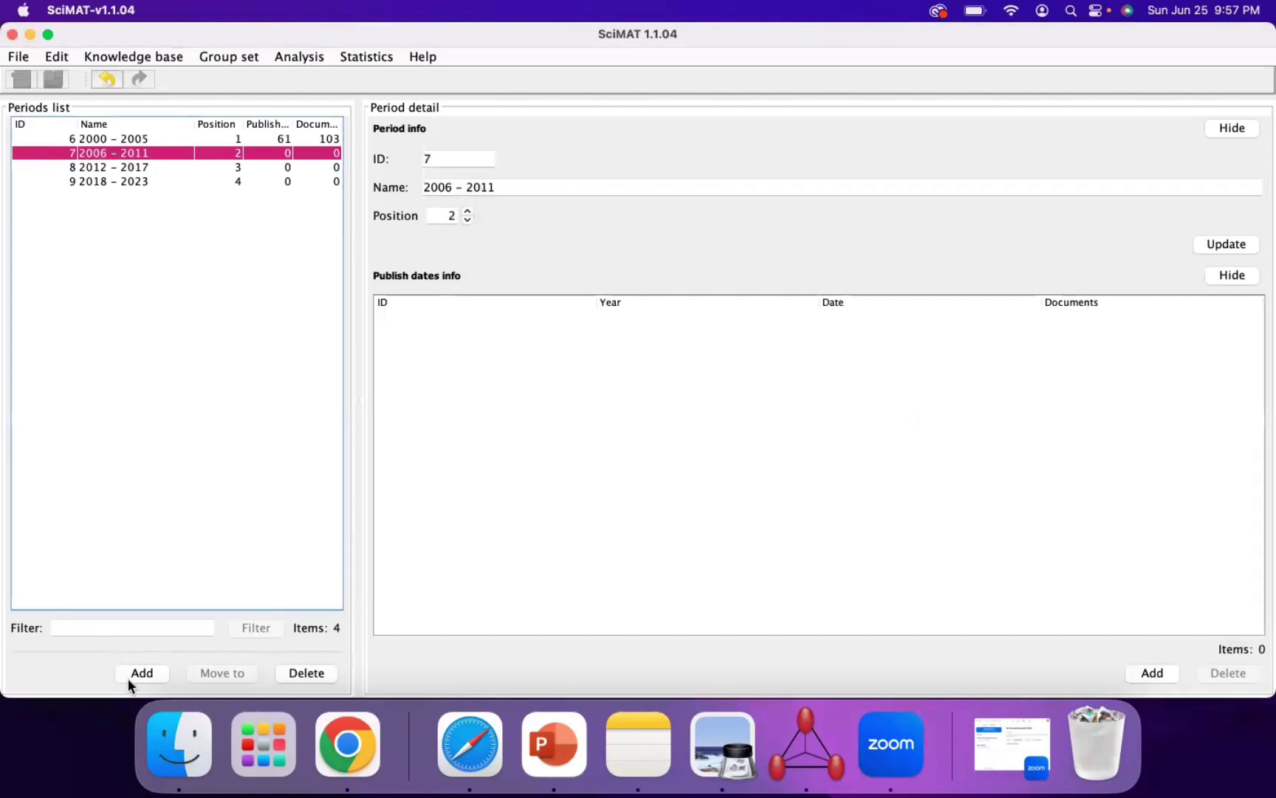
pyautogui.click(1149, 674)
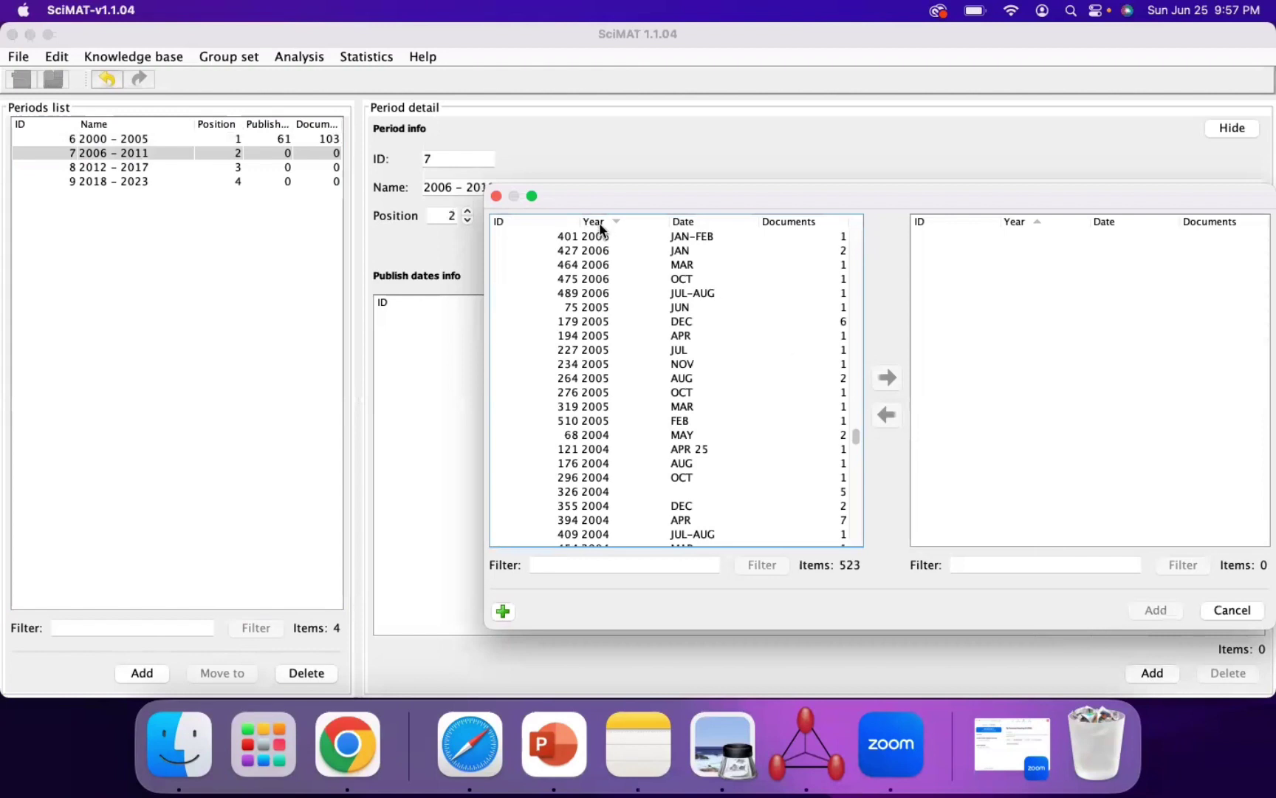
pyautogui.scroll(20, 584, 447)
pyautogui.scroll(-20, 584, 379)
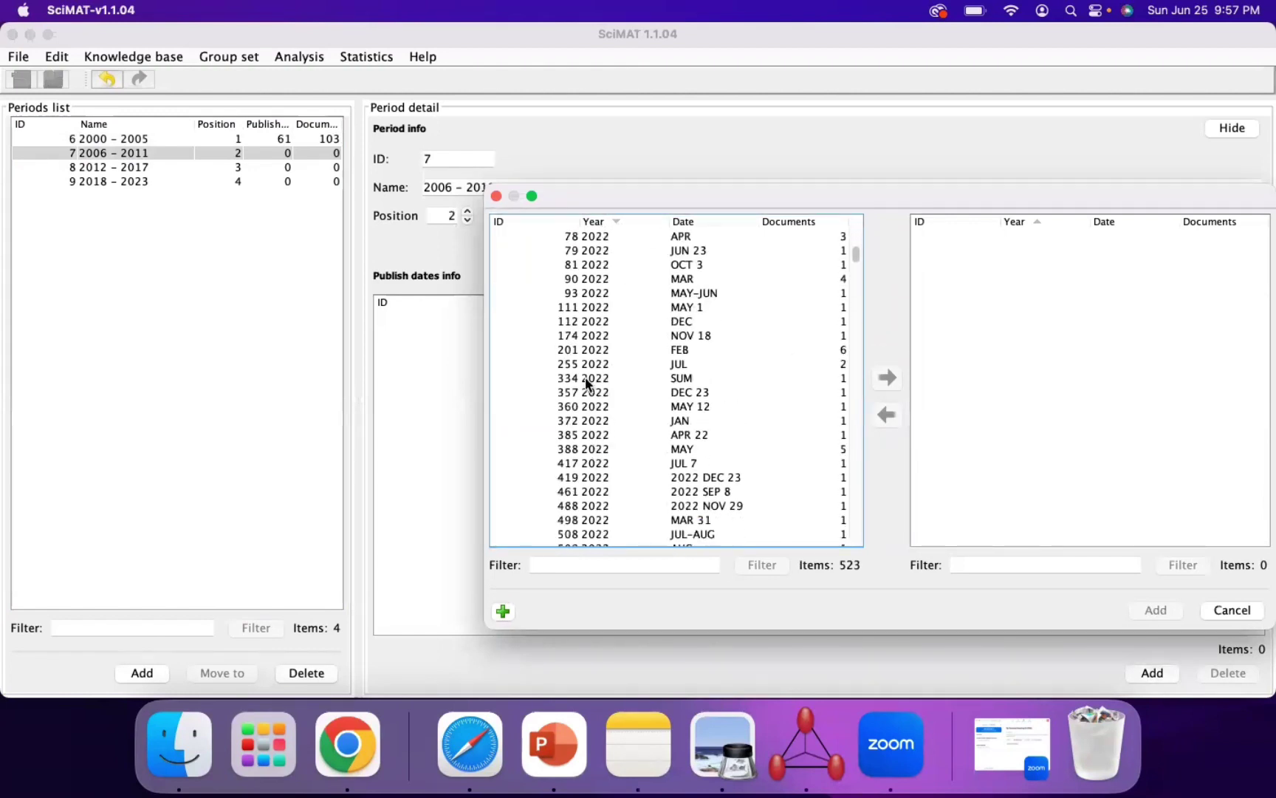
pyautogui.scroll(-10, 585, 382)
pyautogui.click(590, 435)
pyautogui.scroll(20, 616, 355)
pyautogui.scroll(5, 591, 322)
pyautogui.keyDown('shift'); pyautogui.click(592, 293); pyautogui.keyUp('shift')
pyautogui.scroll(-15, 778, 399)
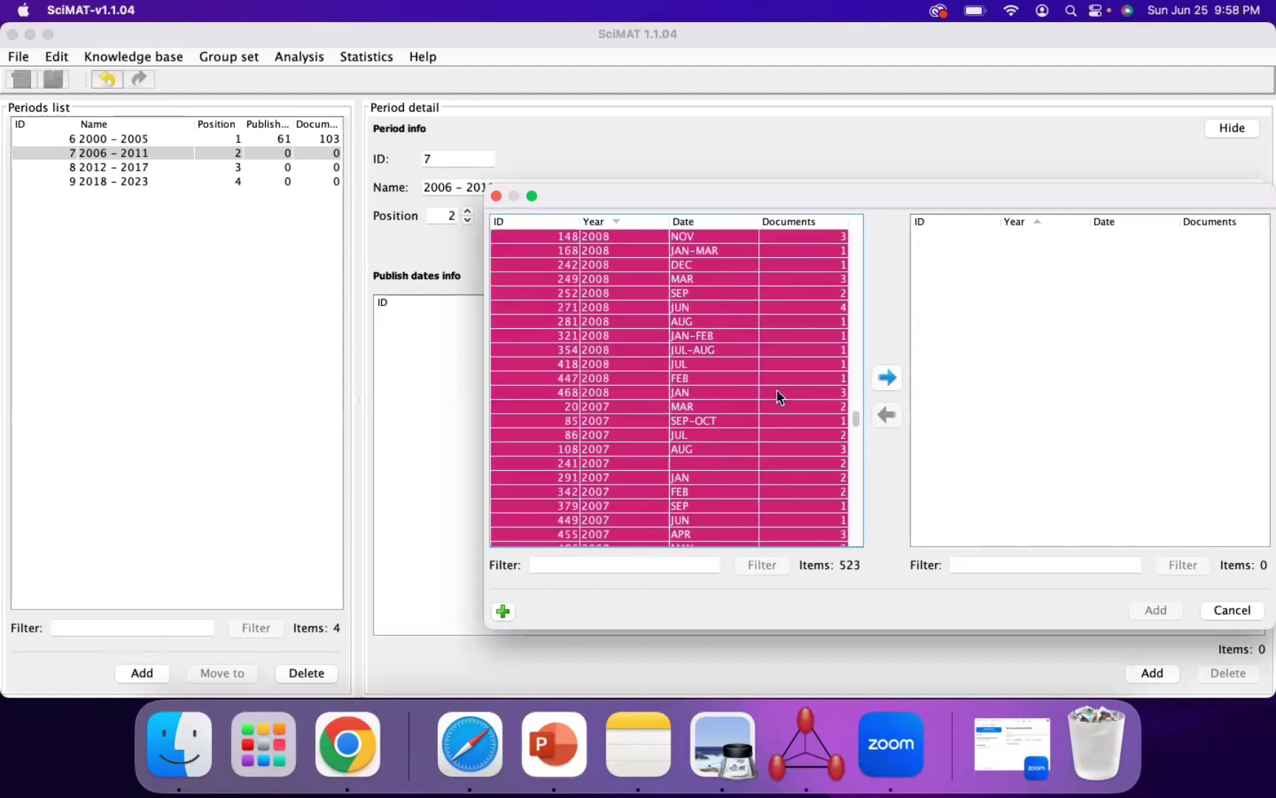
pyautogui.click(887, 377)
pyautogui.click(1155, 609)
# - Add all publish dates from 2012 through 2017 to the period 2012 - 2017
pyautogui.press('Down')
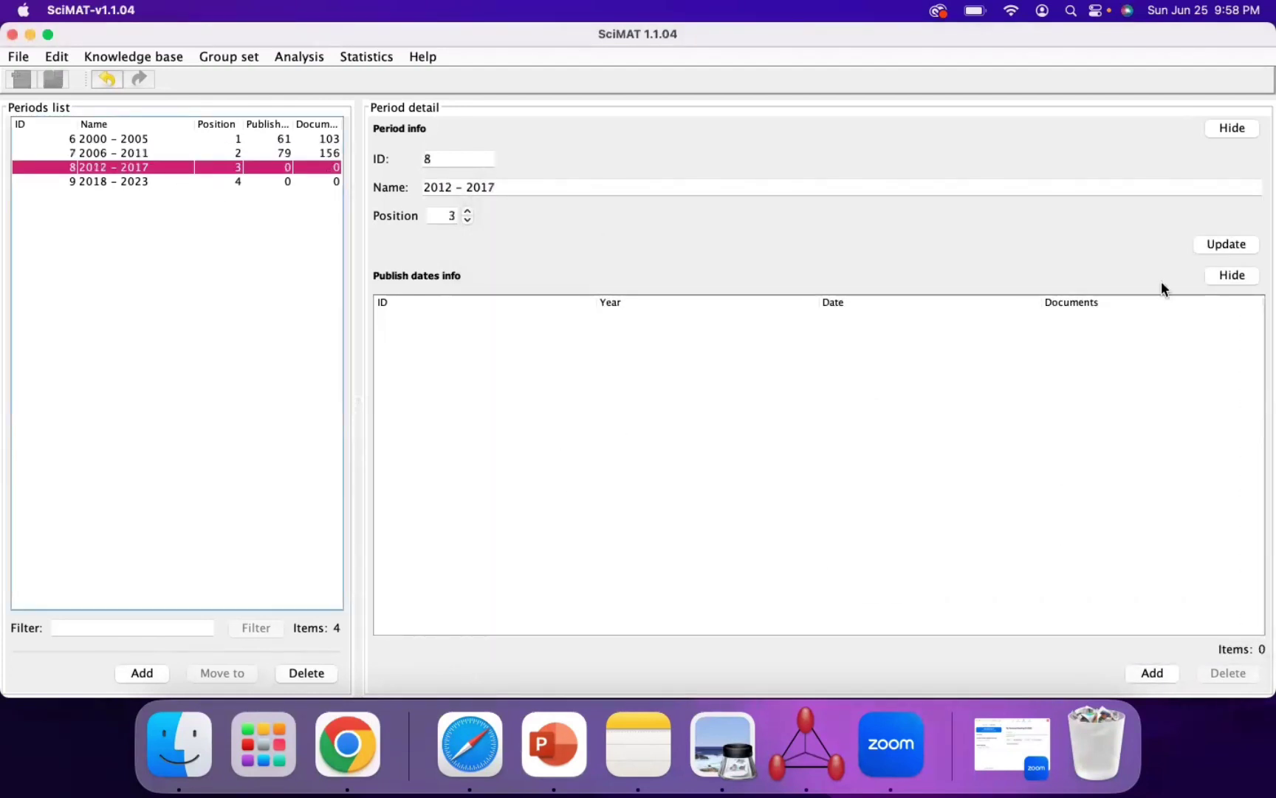
pyautogui.click(1169, 676)
pyautogui.scroll(10, 703, 323)
pyautogui.scroll(-10, 703, 323)
pyautogui.click(623, 378)
pyautogui.scroll(10, 650, 347)
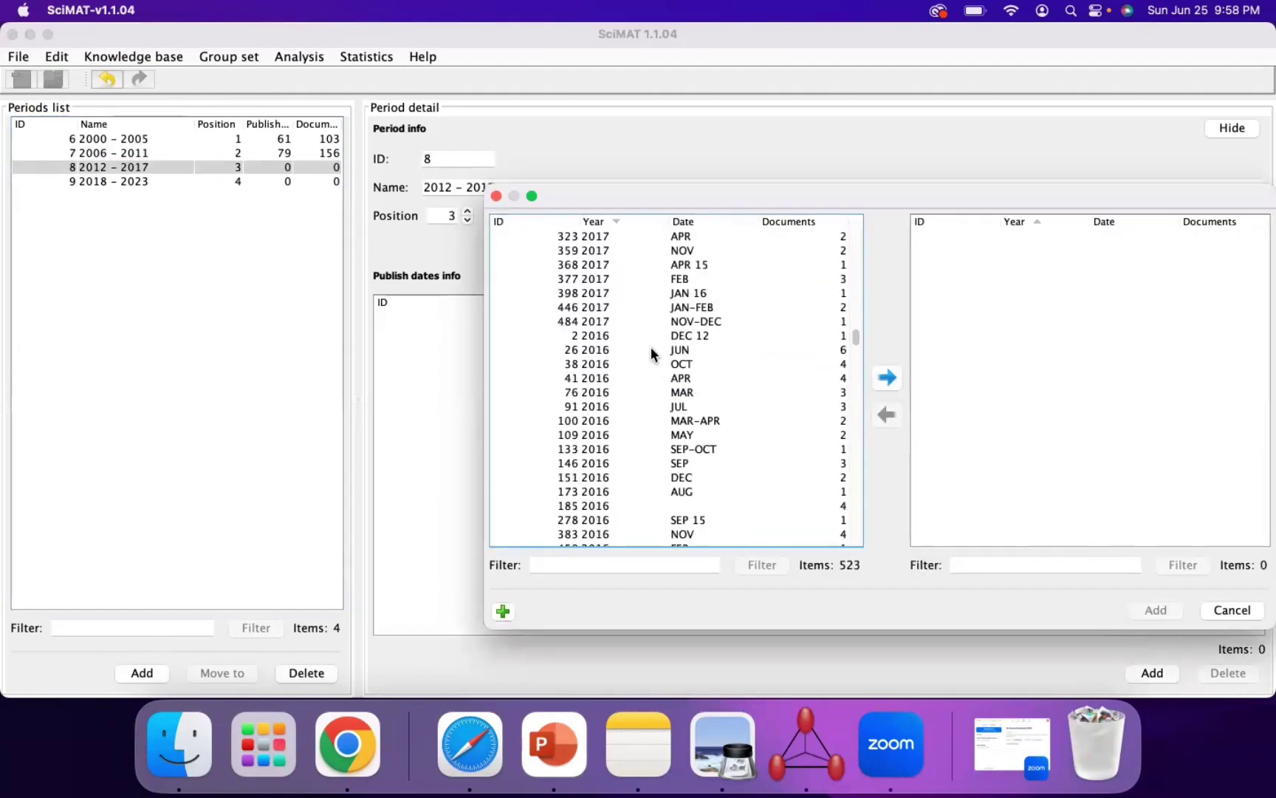
pyautogui.keyDown('shift'); pyautogui.click(622, 266); pyautogui.keyUp('shift')
pyautogui.scroll(-8, 688, 349)
pyautogui.scroll(-3, 688, 349)
pyautogui.scroll(10, 685, 354)
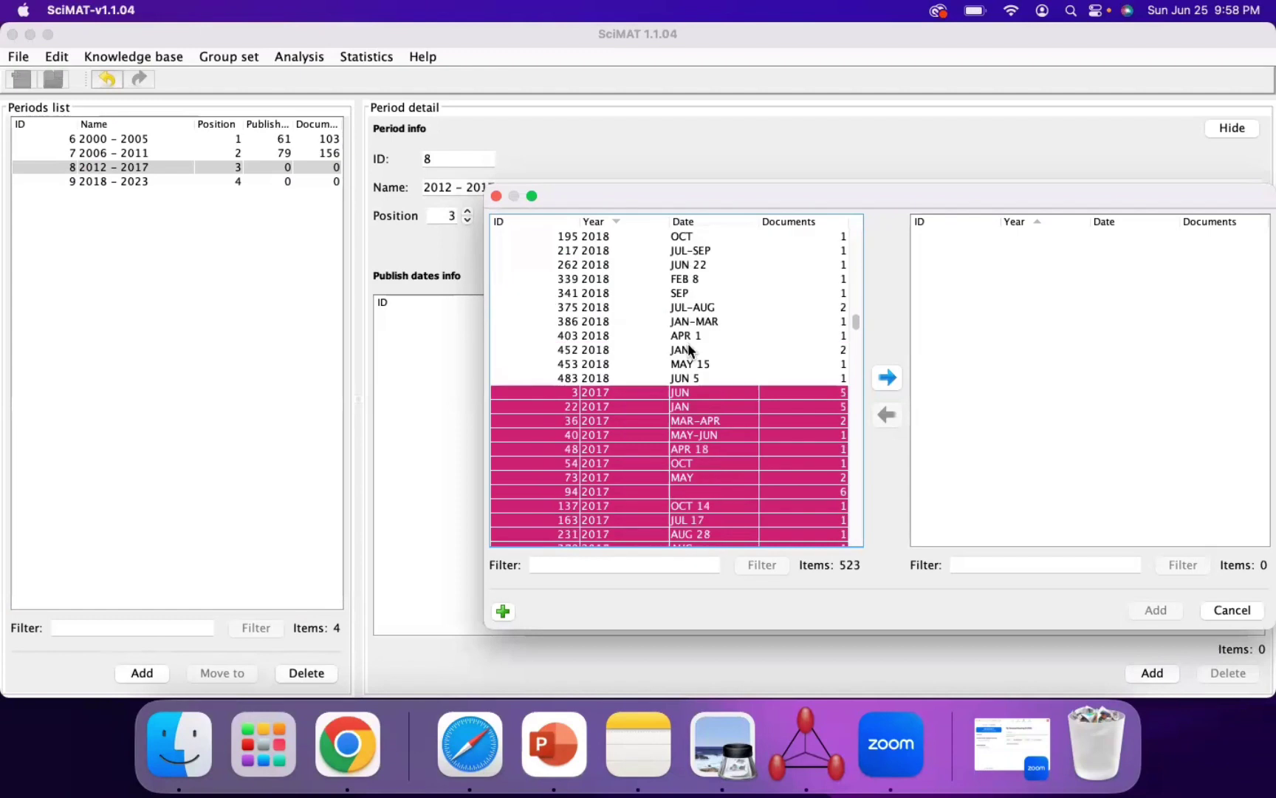
pyautogui.click(887, 377)
pyautogui.click(1156, 610)
# - Add all publish dates from 2018 through 2023 to the period 2018 - 2023
pyautogui.click(199, 183)
pyautogui.click(1153, 673)
pyautogui.scroll(-5, 704, 360)
pyautogui.scroll(8, 692, 369)
pyautogui.scroll(-2, 602, 451)
pyautogui.click(602, 451)
pyautogui.scroll(10, 620, 407)
pyautogui.keyDown('shift'); pyautogui.click(591, 236); pyautogui.keyUp('shift')
pyautogui.click(887, 378)
pyautogui.click(1155, 610)
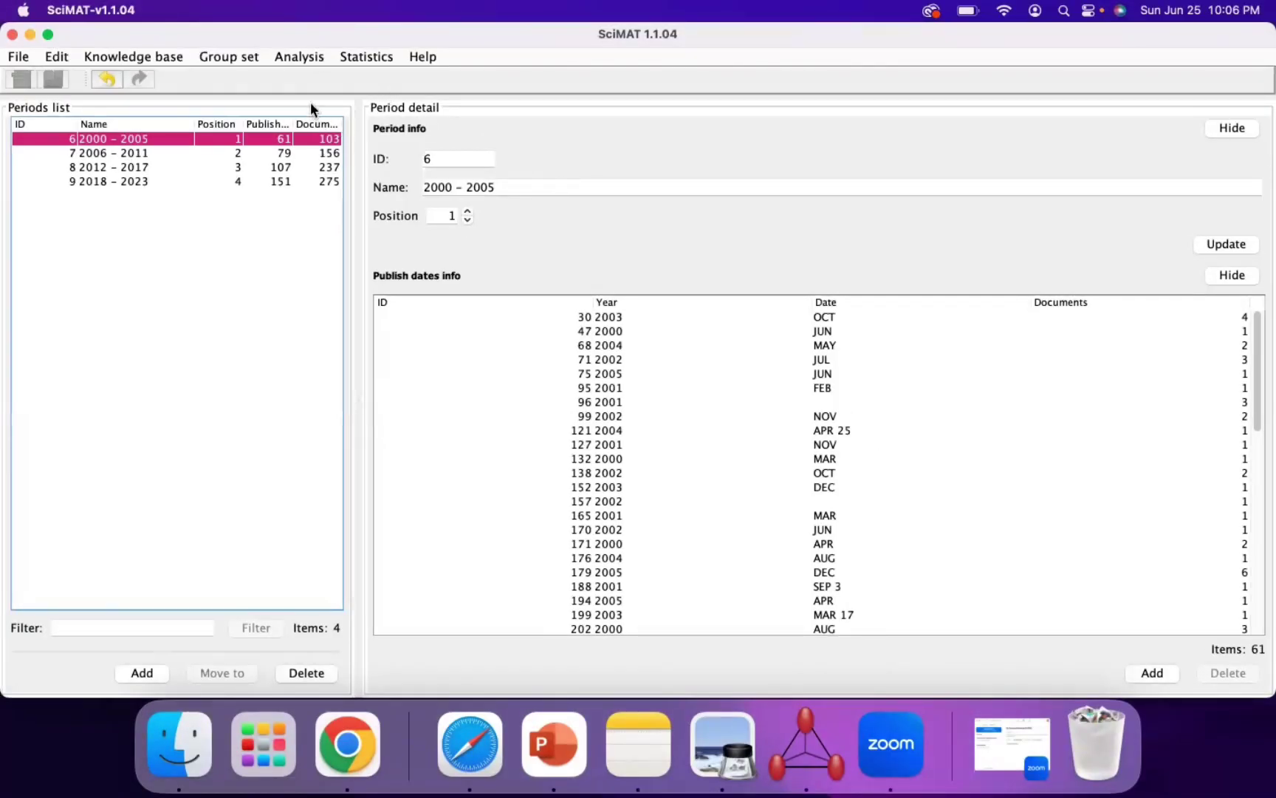
# - Start making a new analysis and include all four periods from 2000 - 2005 to 2018 - 2023
pyautogui.click(296, 55)
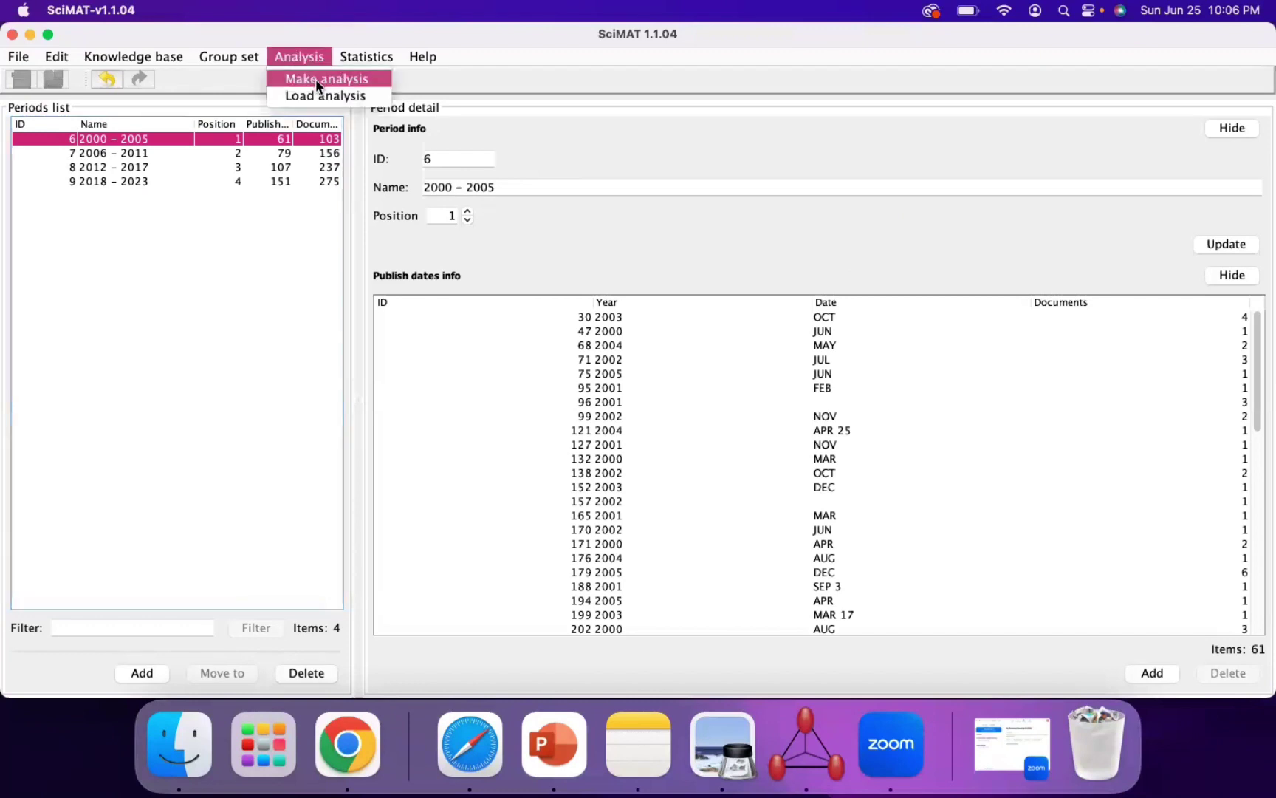
pyautogui.click(315, 79)
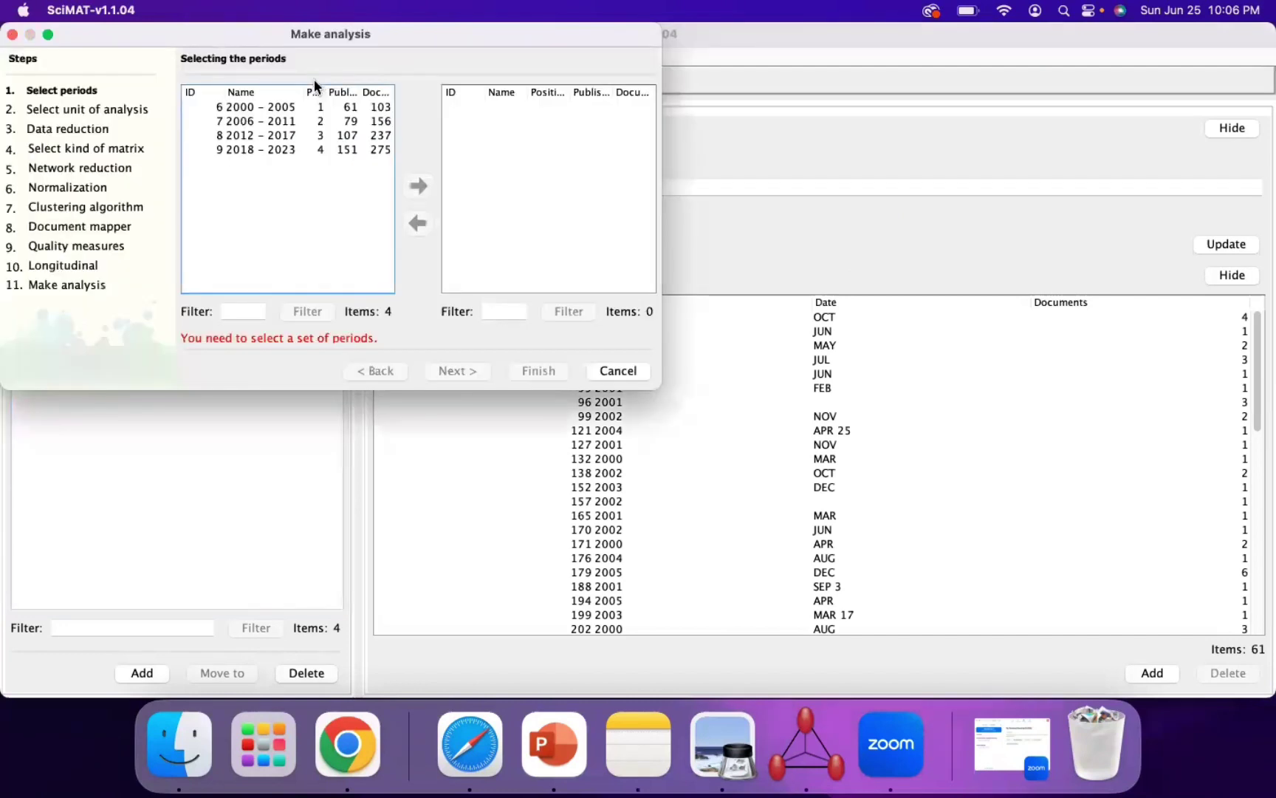
pyautogui.click(283, 108)
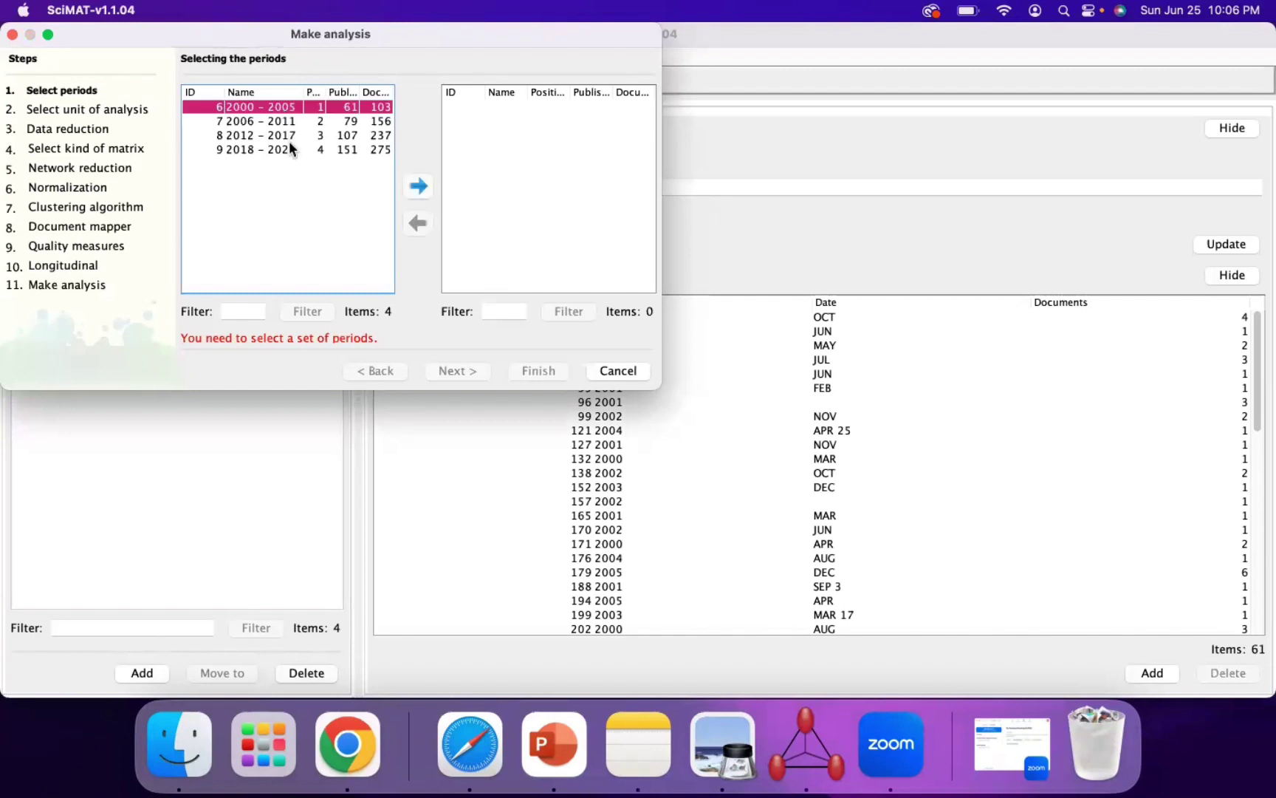
pyautogui.keyDown('shift'); pyautogui.click(283, 150); pyautogui.keyUp('shift')
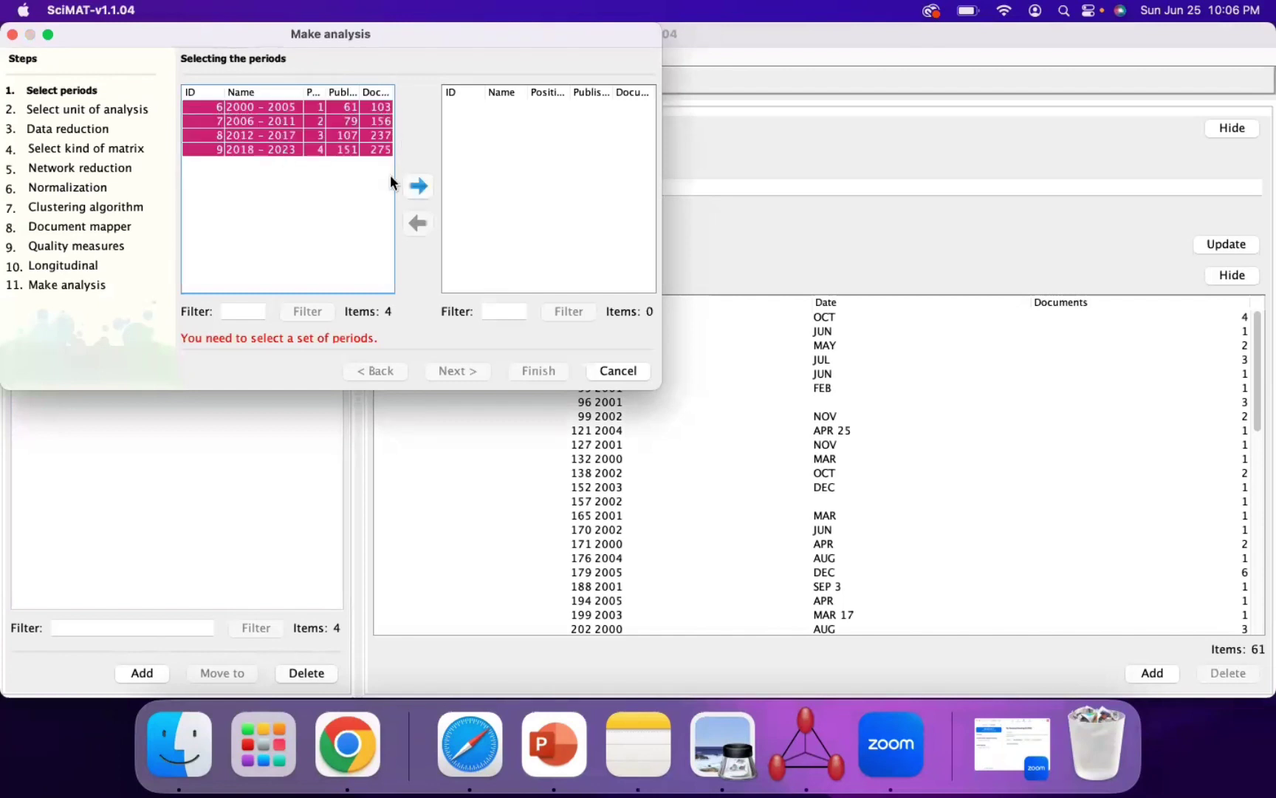
pyautogui.click(416, 187)
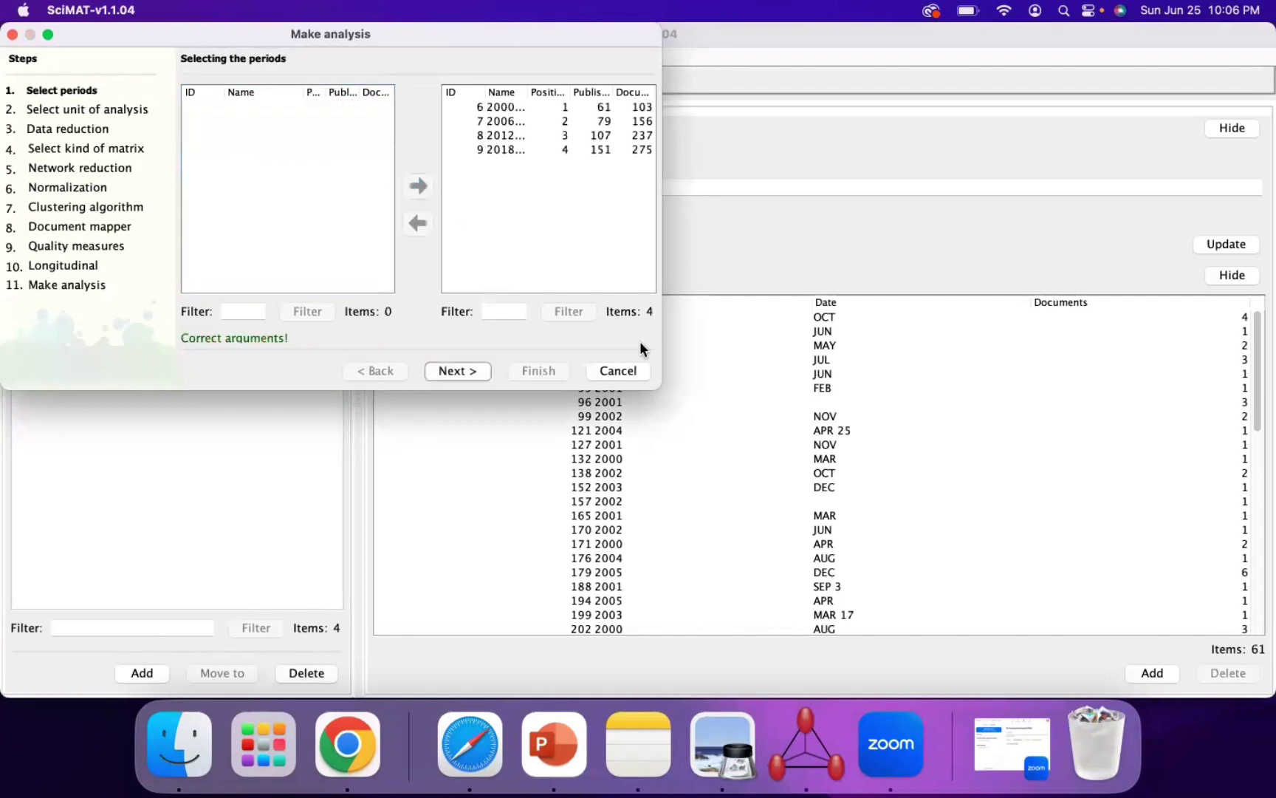
pyautogui.click(475, 369)
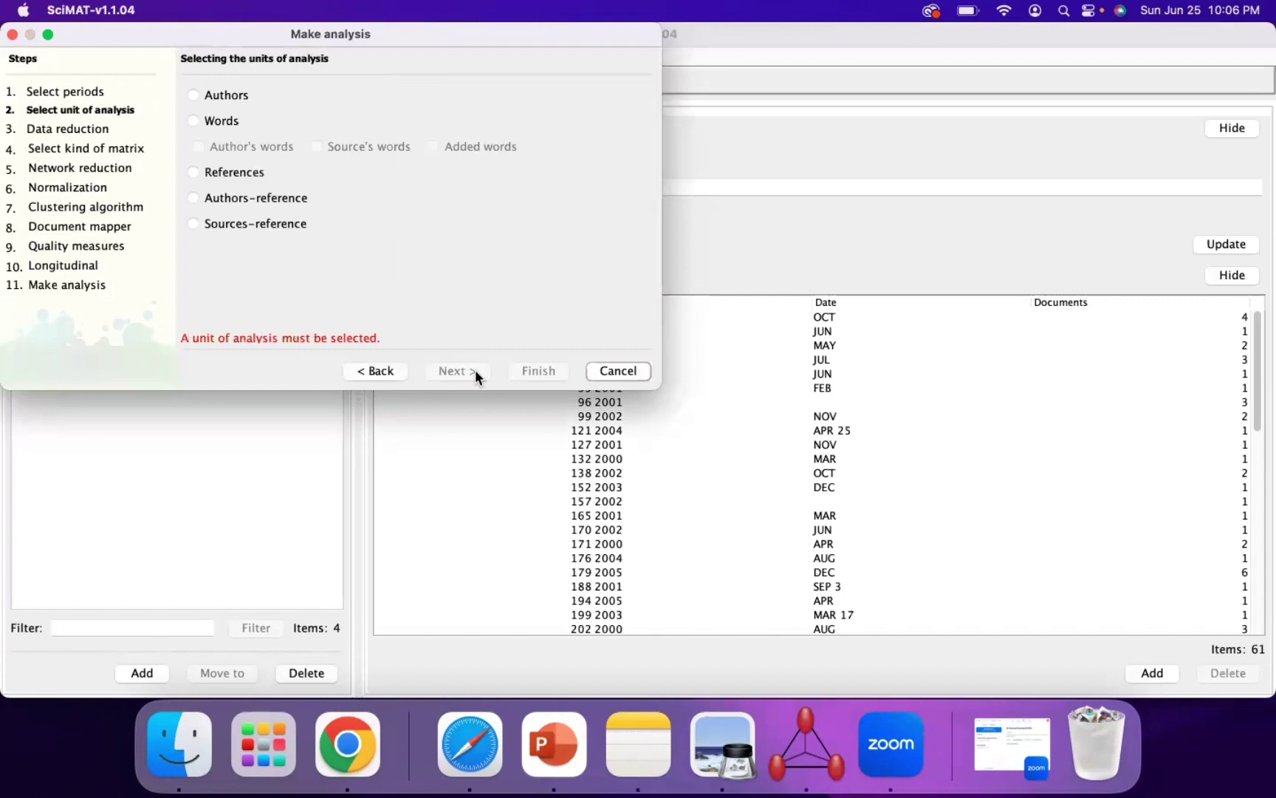
# - Set the unit of analysis to Words, including author's words, source's words and added words
pyautogui.click(222, 120)
pyautogui.click(227, 148)
pyautogui.click(341, 146)
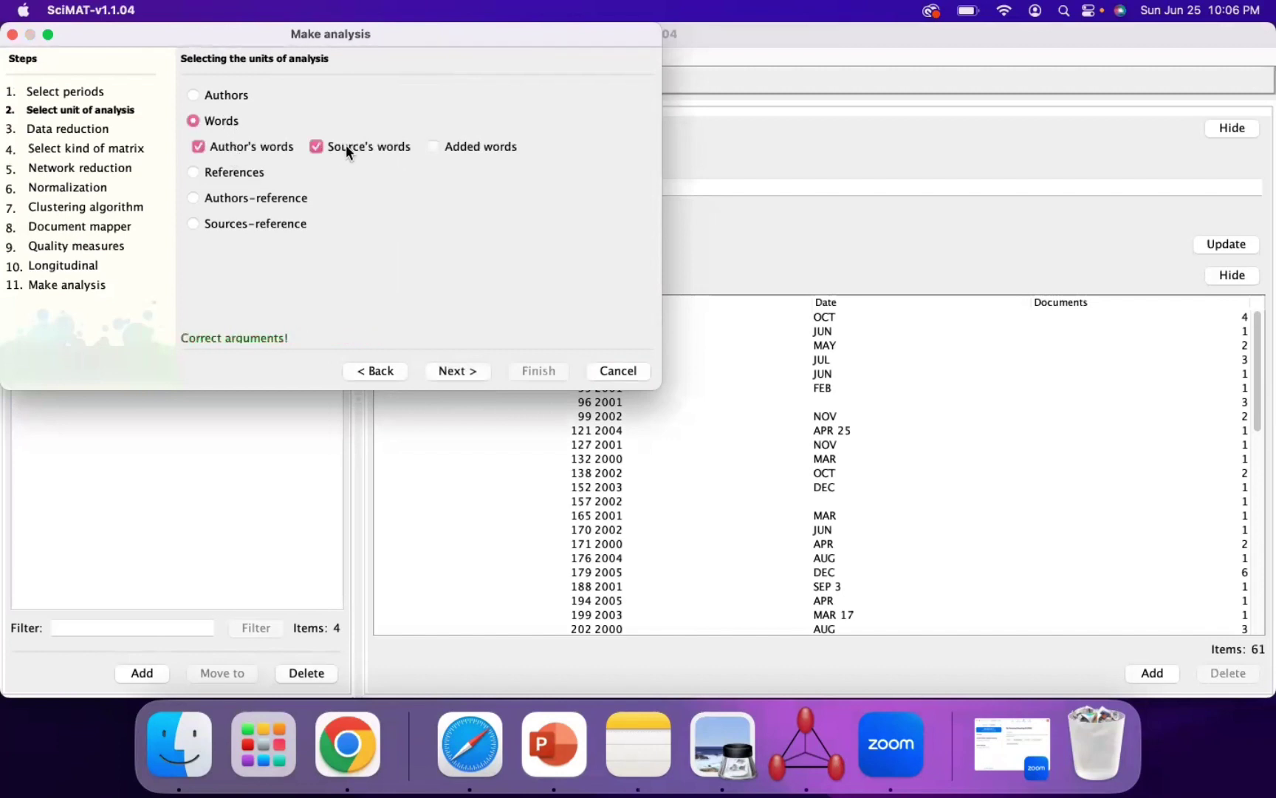
pyautogui.click(493, 148)
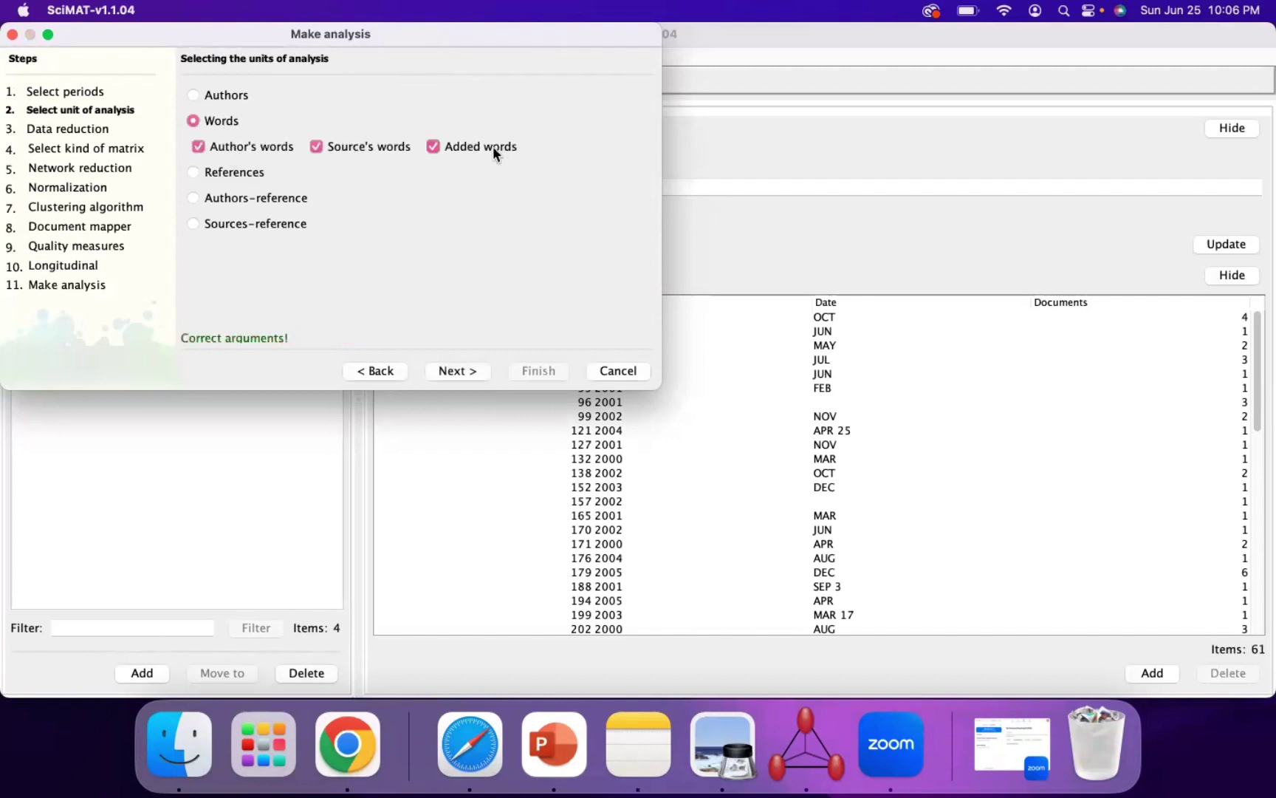
pyautogui.click(462, 373)
# - Enable frequency reduction with a minimum frequency of 2 for the periods 2000 - 2005 and 2006 - 2011
pyautogui.scroll(5, 456, 264)
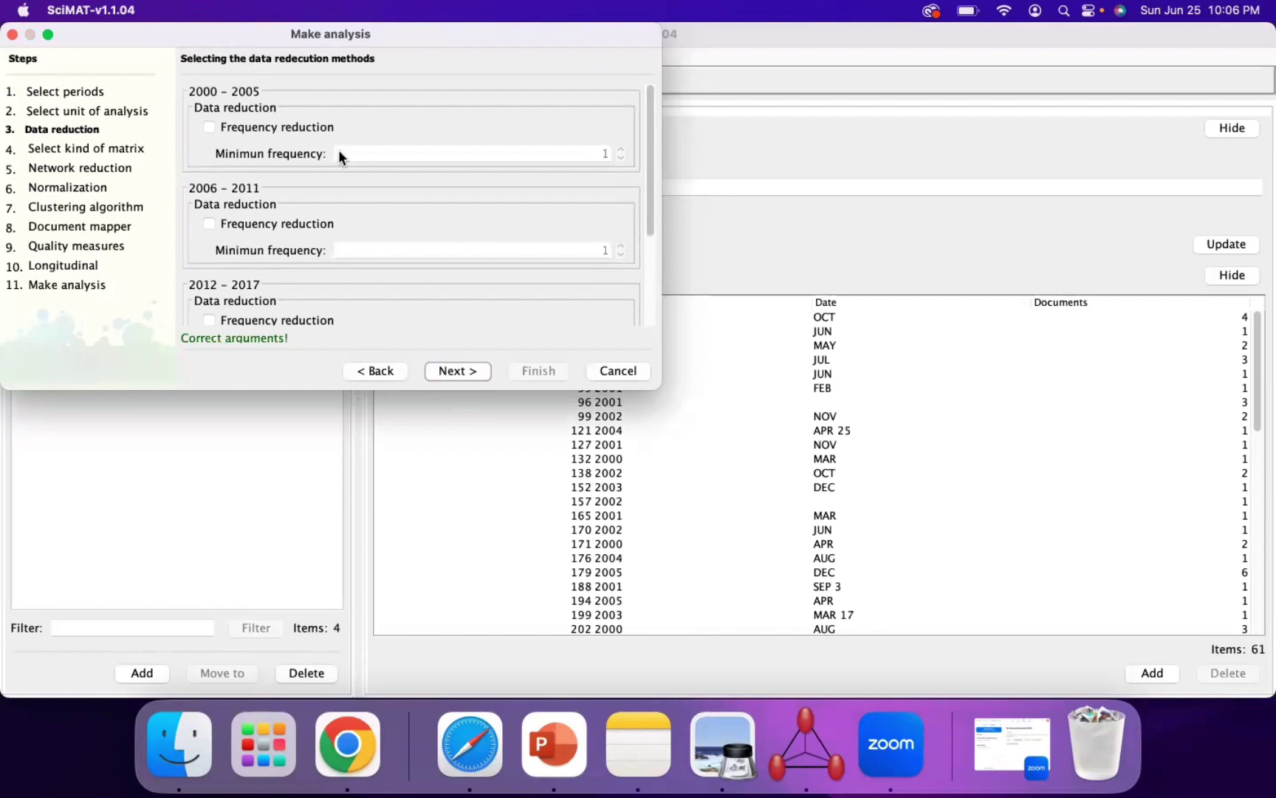
pyautogui.click(210, 128)
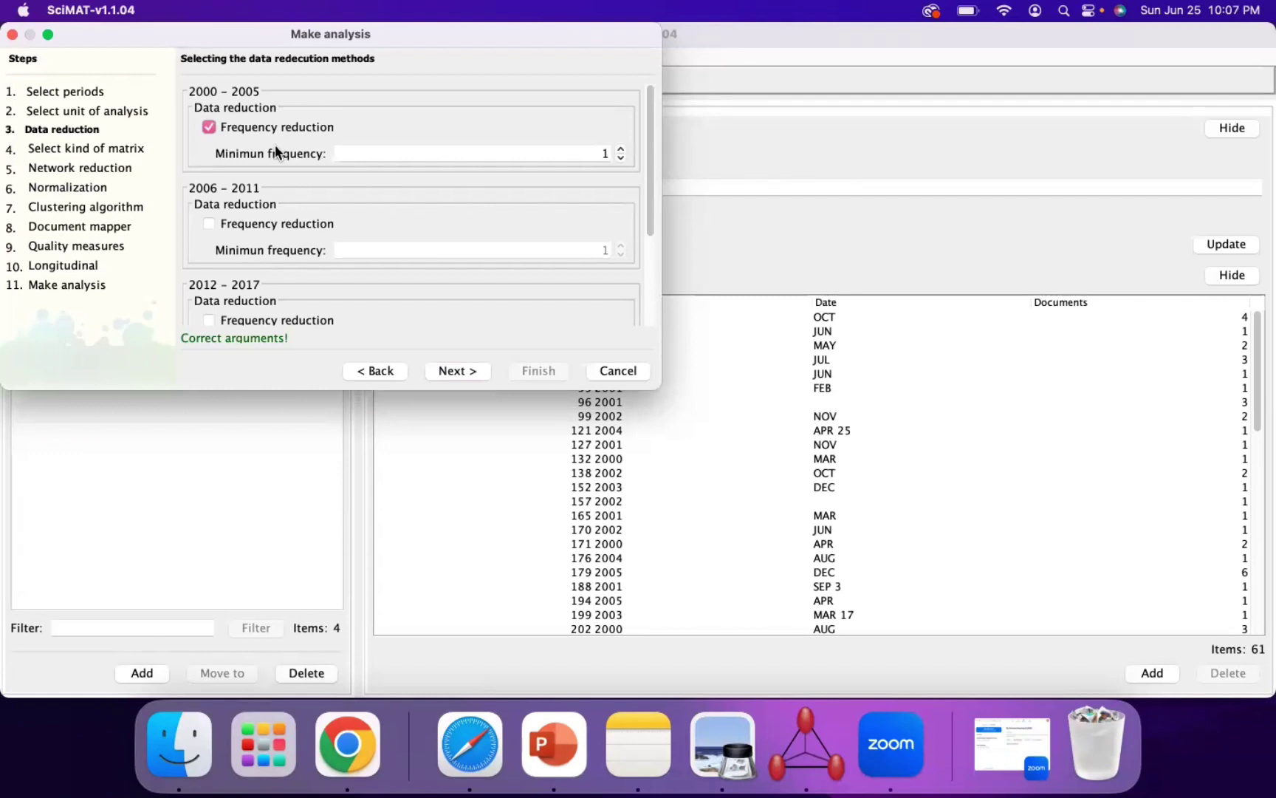
pyautogui.click(209, 223)
pyautogui.scroll(-1, 372, 227)
pyautogui.scroll(-3, 373, 229)
pyautogui.scroll(5, 373, 229)
pyautogui.click(621, 147)
pyautogui.click(620, 245)
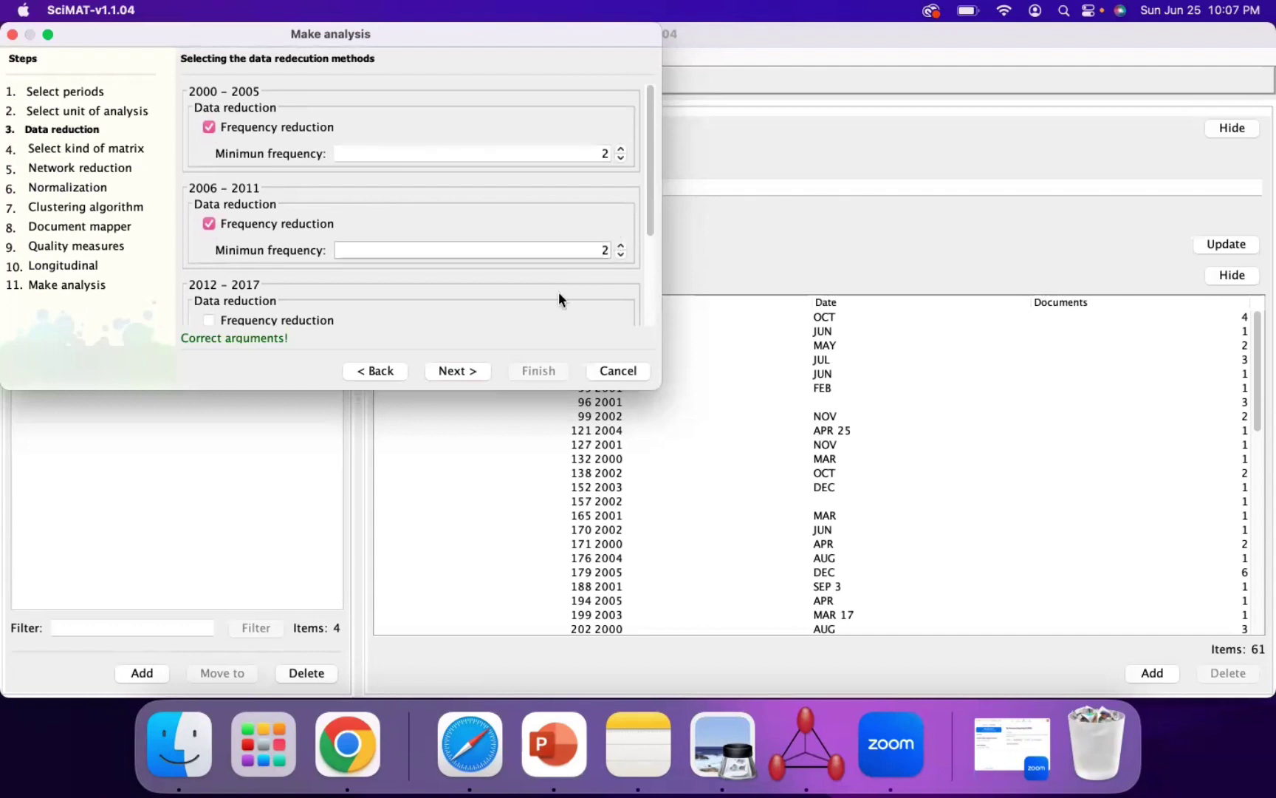
# - Enable frequency reduction for the periods 2012 - 2017 and 2018 - 2023, raise their minimum frequencies, and continue to the matrix choice
pyautogui.scroll(-3, 559, 292)
pyautogui.scroll(-3, 558, 293)
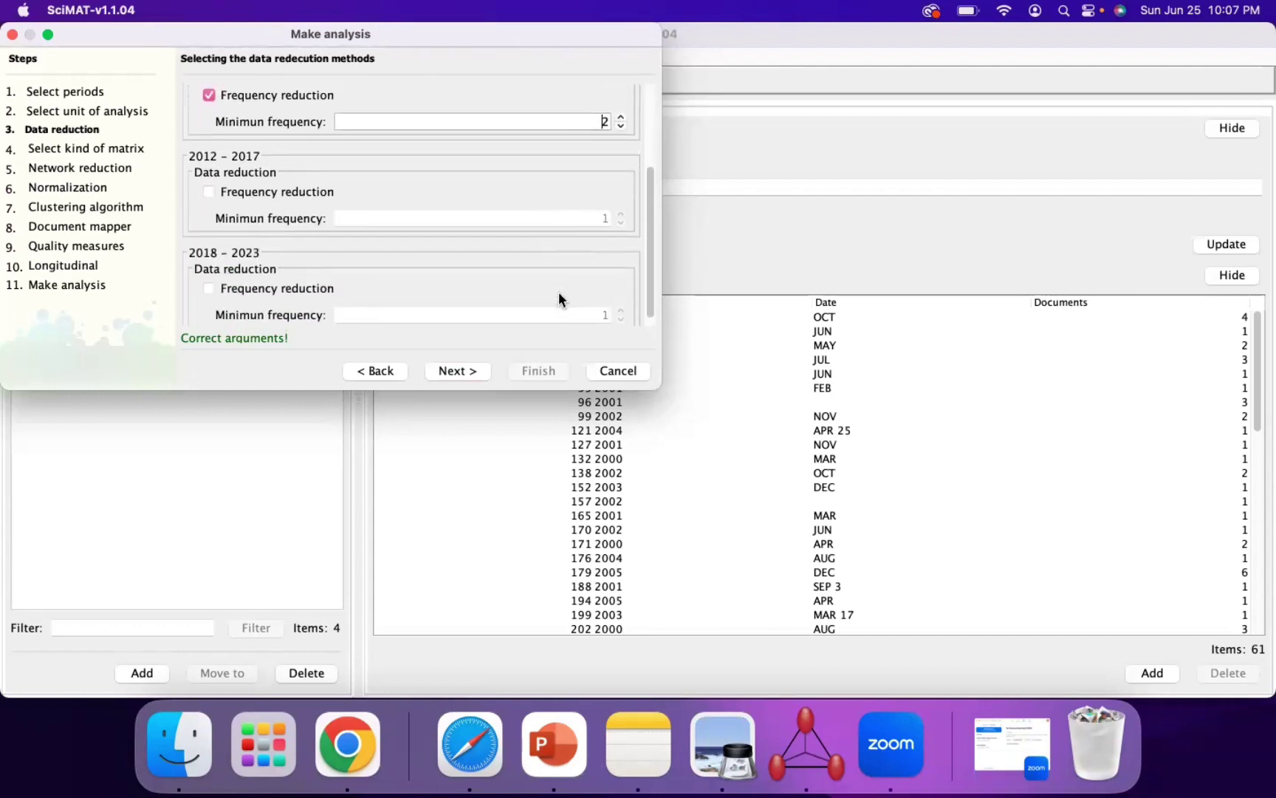
pyautogui.click(418, 189)
pyautogui.click(621, 201)
pyautogui.click(289, 284)
pyautogui.click(620, 298)
pyautogui.click(457, 371)
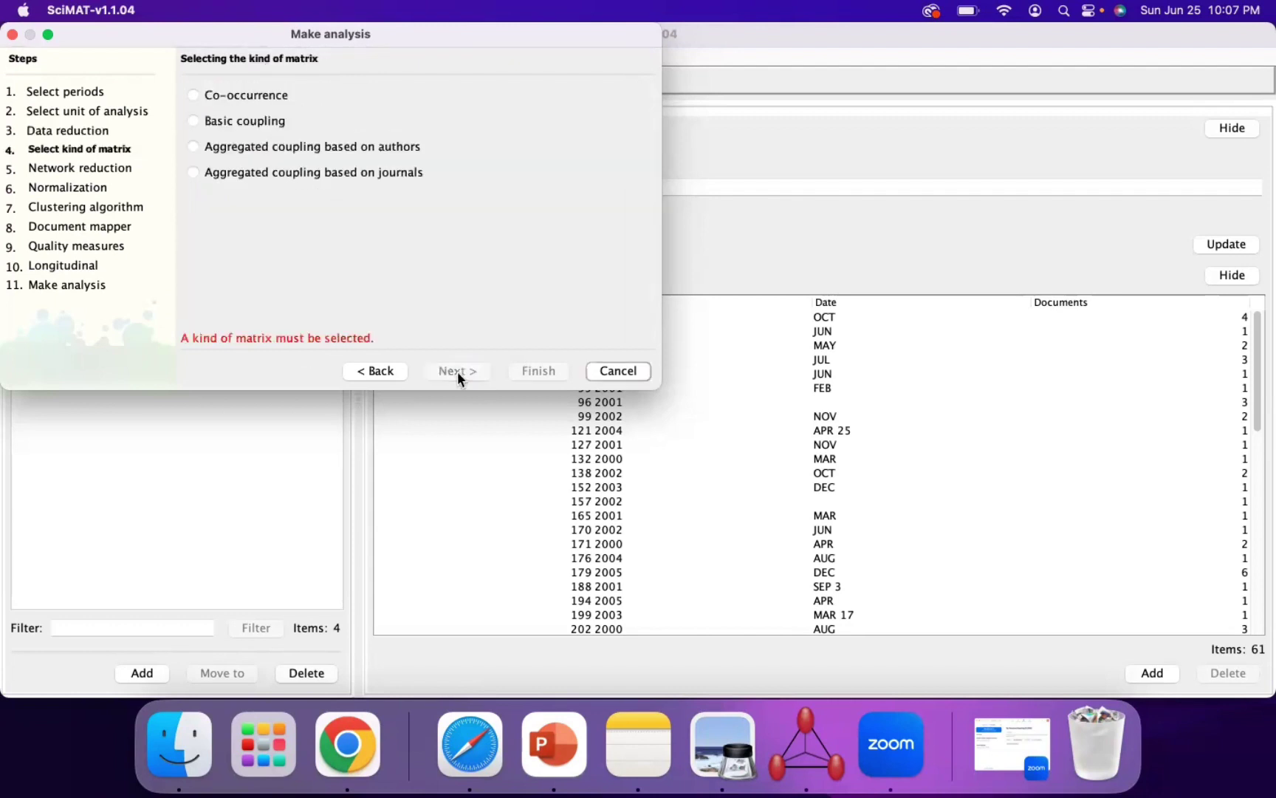
# - Choose the Co-occurrence matrix and enable edge value reduction for all four periods from 2000 - 2005 to 2018 - 2023
pyautogui.click(268, 95)
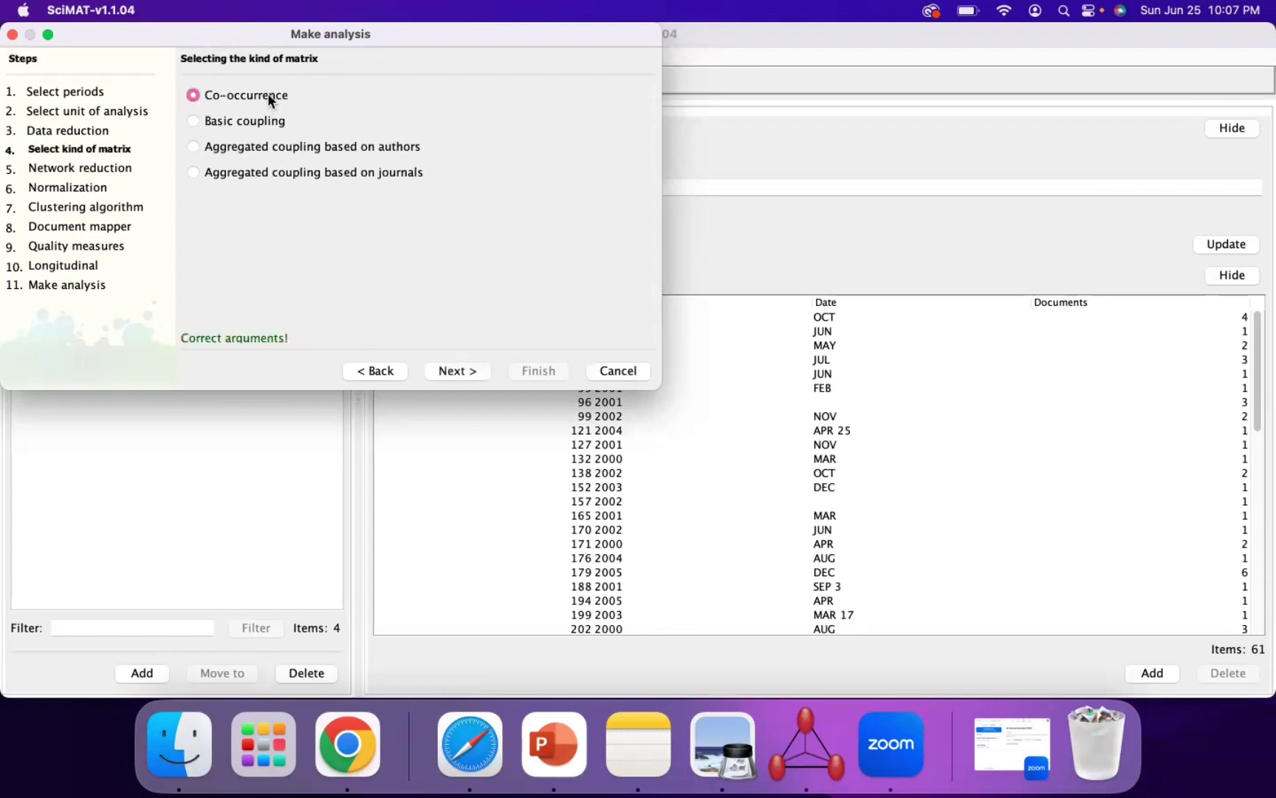
pyautogui.click(450, 371)
pyautogui.scroll(5, 405, 275)
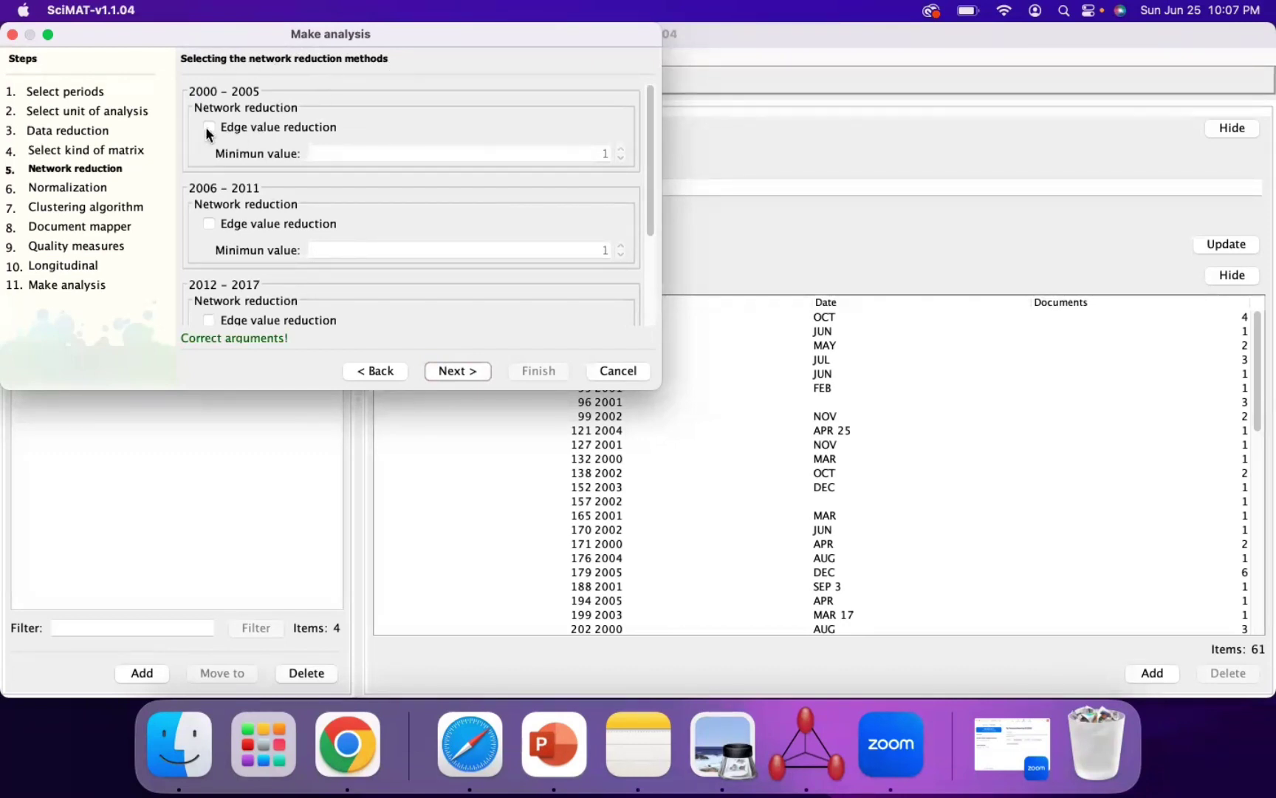
pyautogui.click(301, 125)
pyautogui.click(293, 223)
pyautogui.scroll(-1, 290, 220)
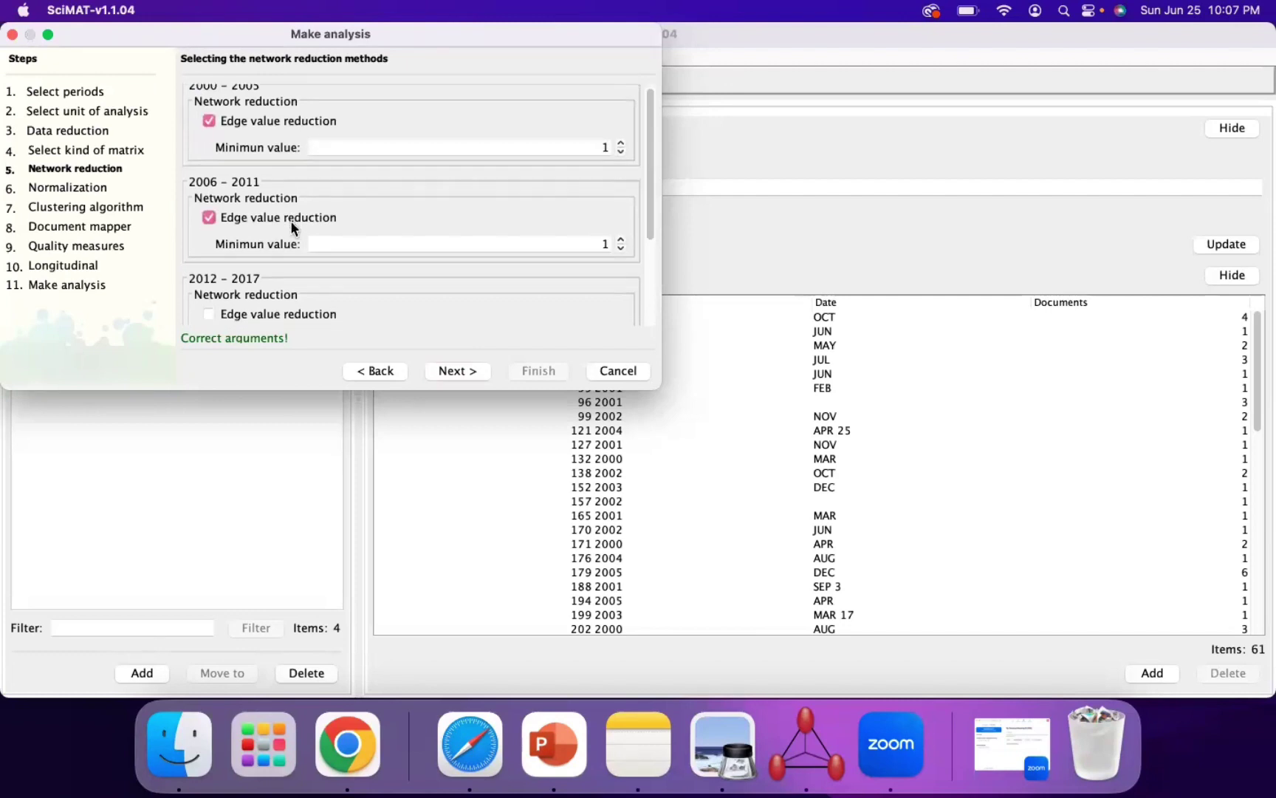
pyautogui.scroll(-5, 290, 220)
pyautogui.click(284, 180)
pyautogui.click(285, 277)
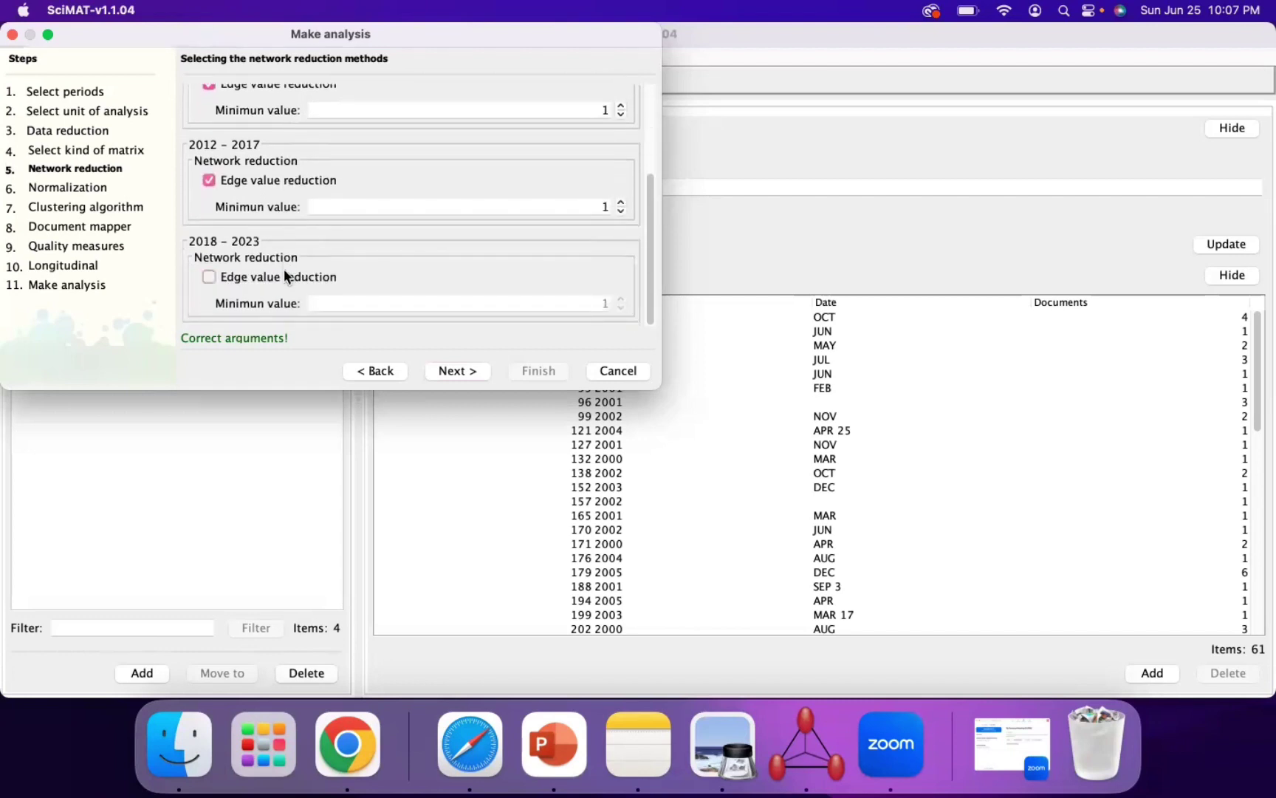
pyautogui.click(469, 371)
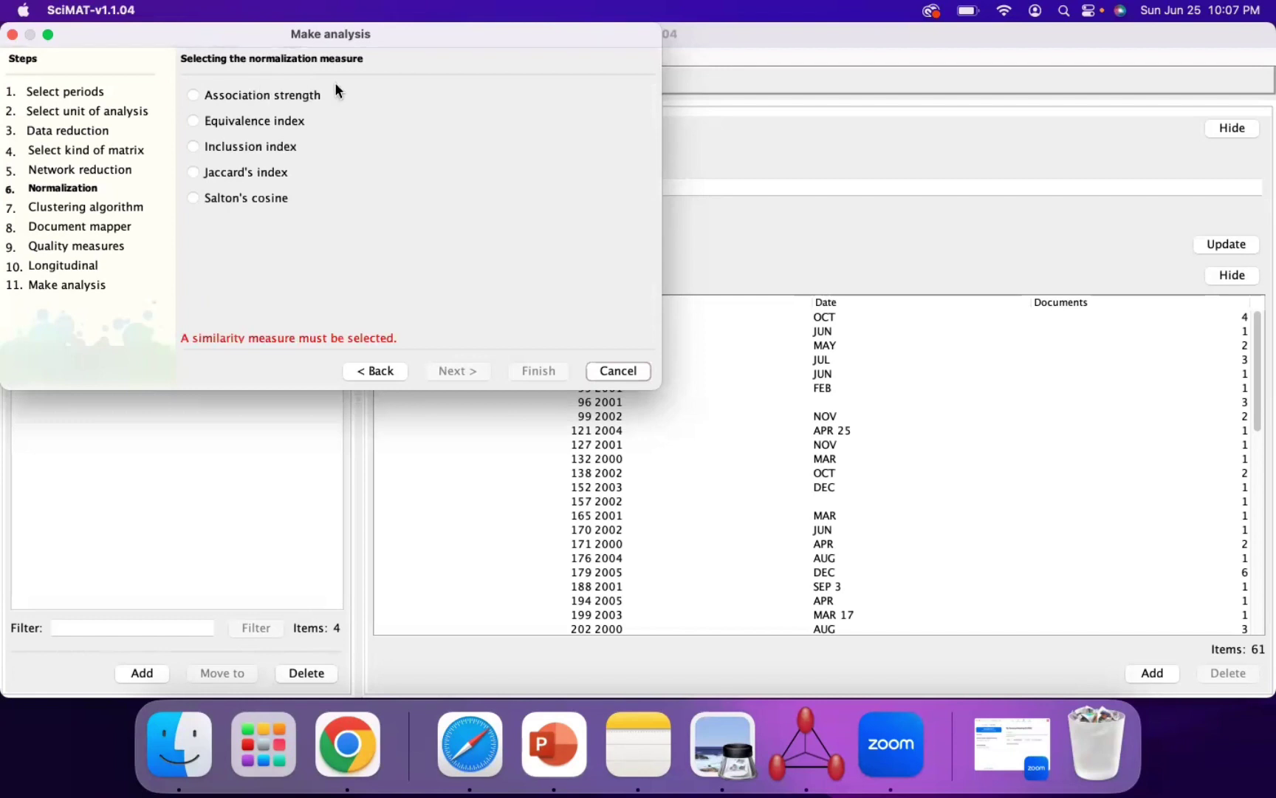
# - Normalize with the Equivalence index and cluster with the Simple centers algorithm, using a maximum network size of 50
pyautogui.click(273, 121)
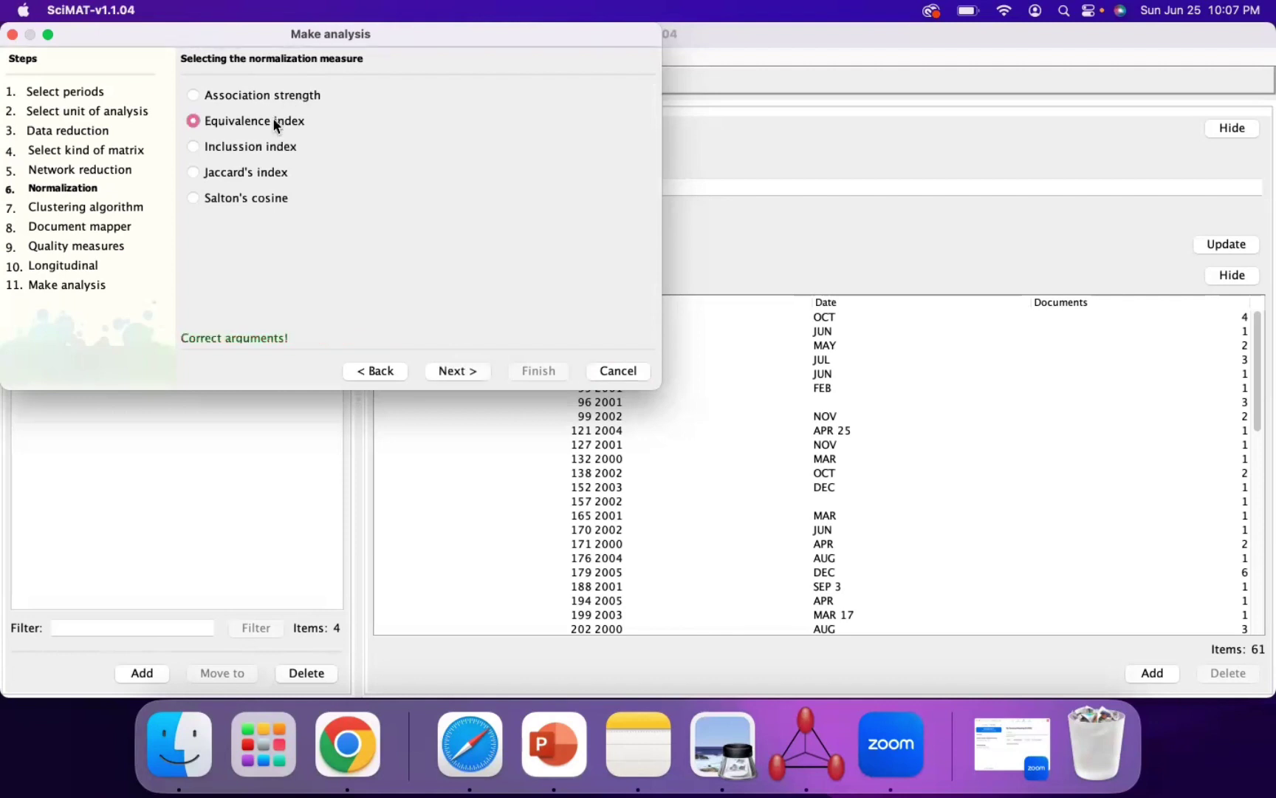
pyautogui.click(452, 371)
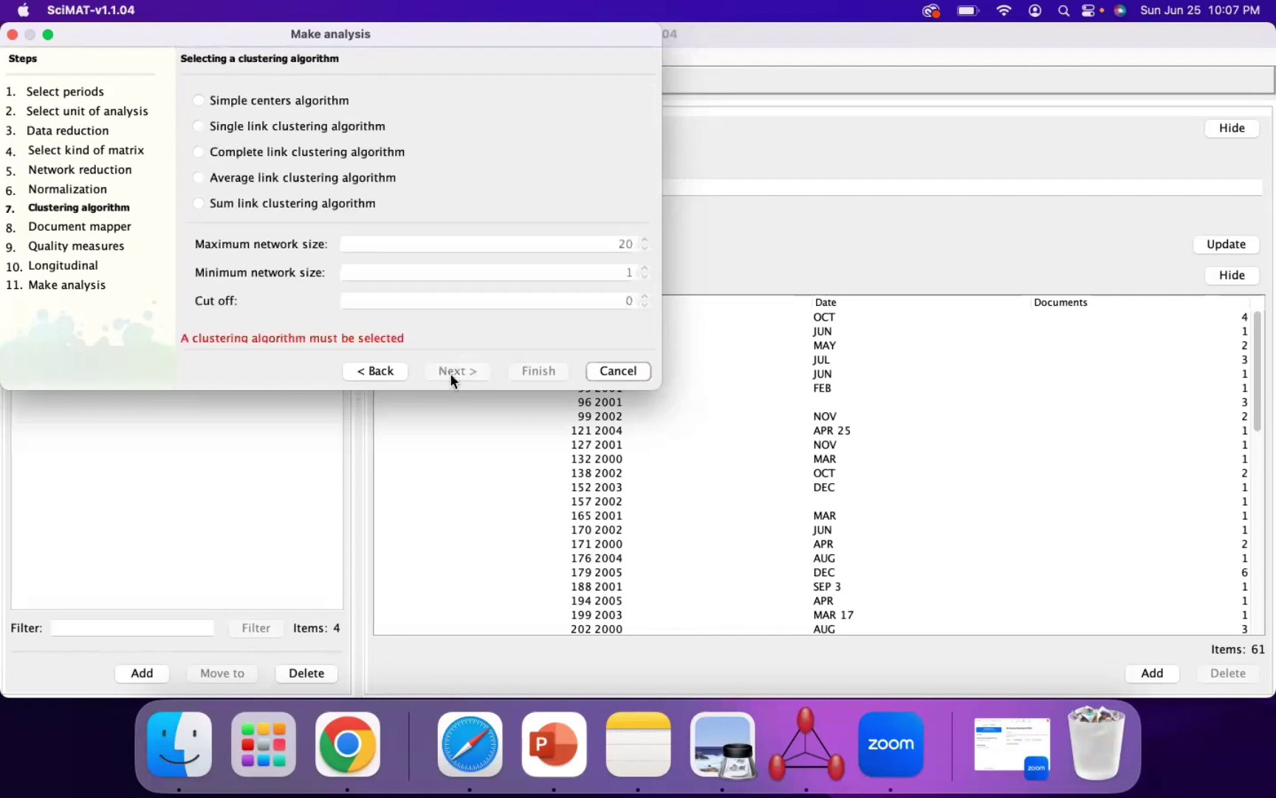
pyautogui.click(318, 102)
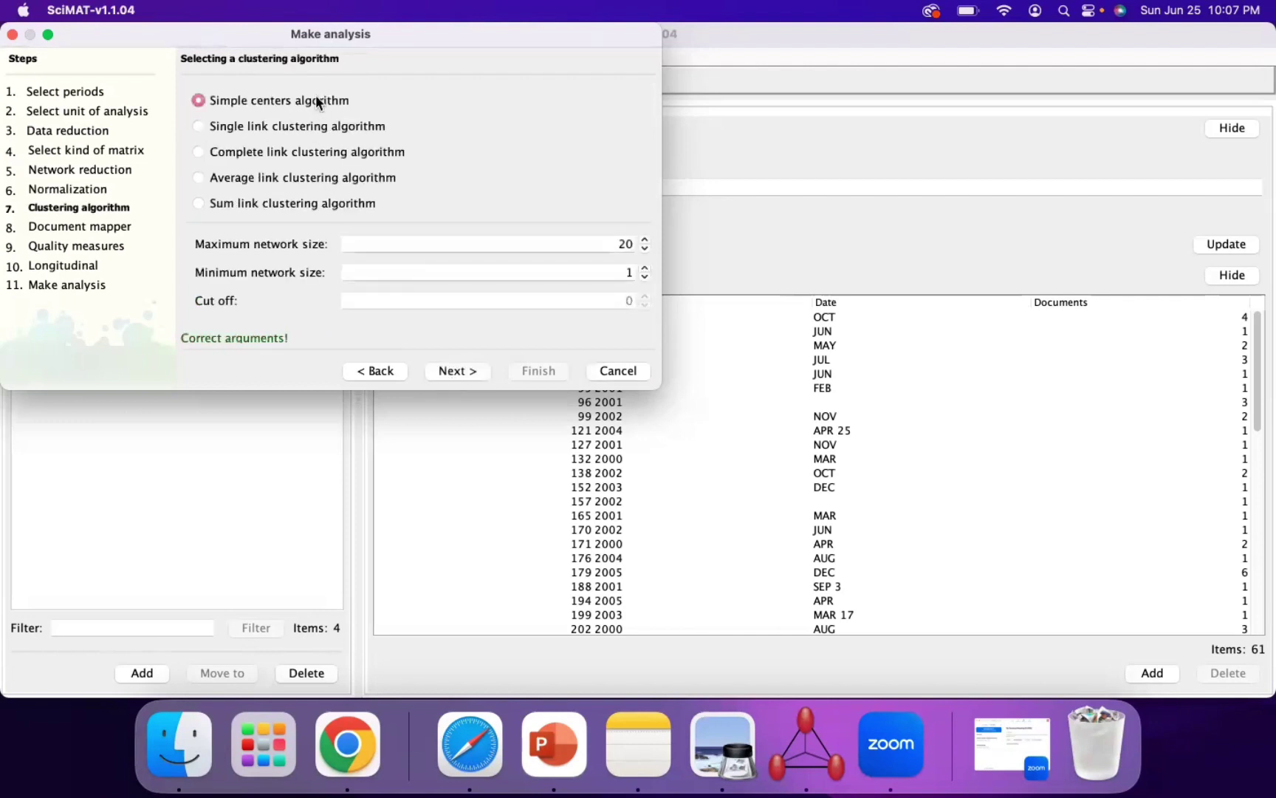
pyautogui.click(616, 245)
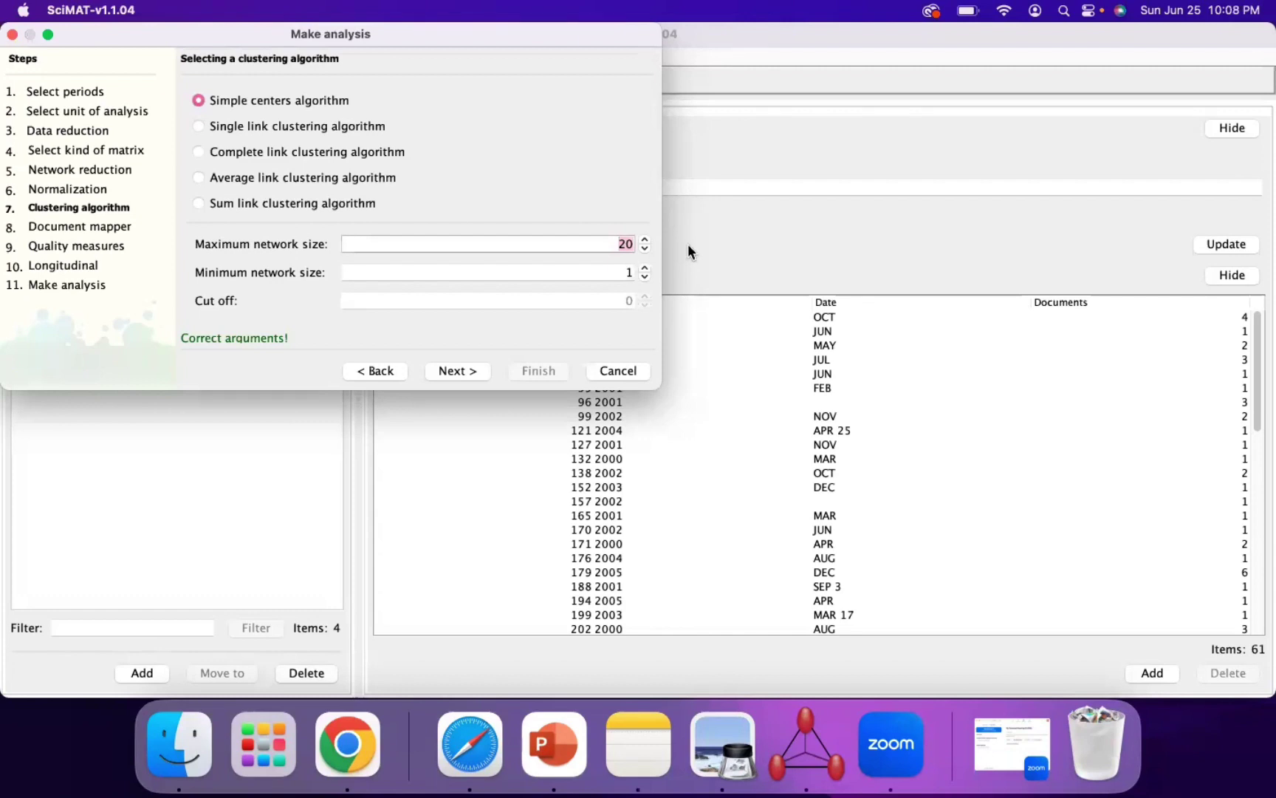
pyautogui.write('50')
pyautogui.click(438, 367)
# - Use the Core mapper as document mapper and select g-index and Sum citations as quality measures
pyautogui.click(252, 96)
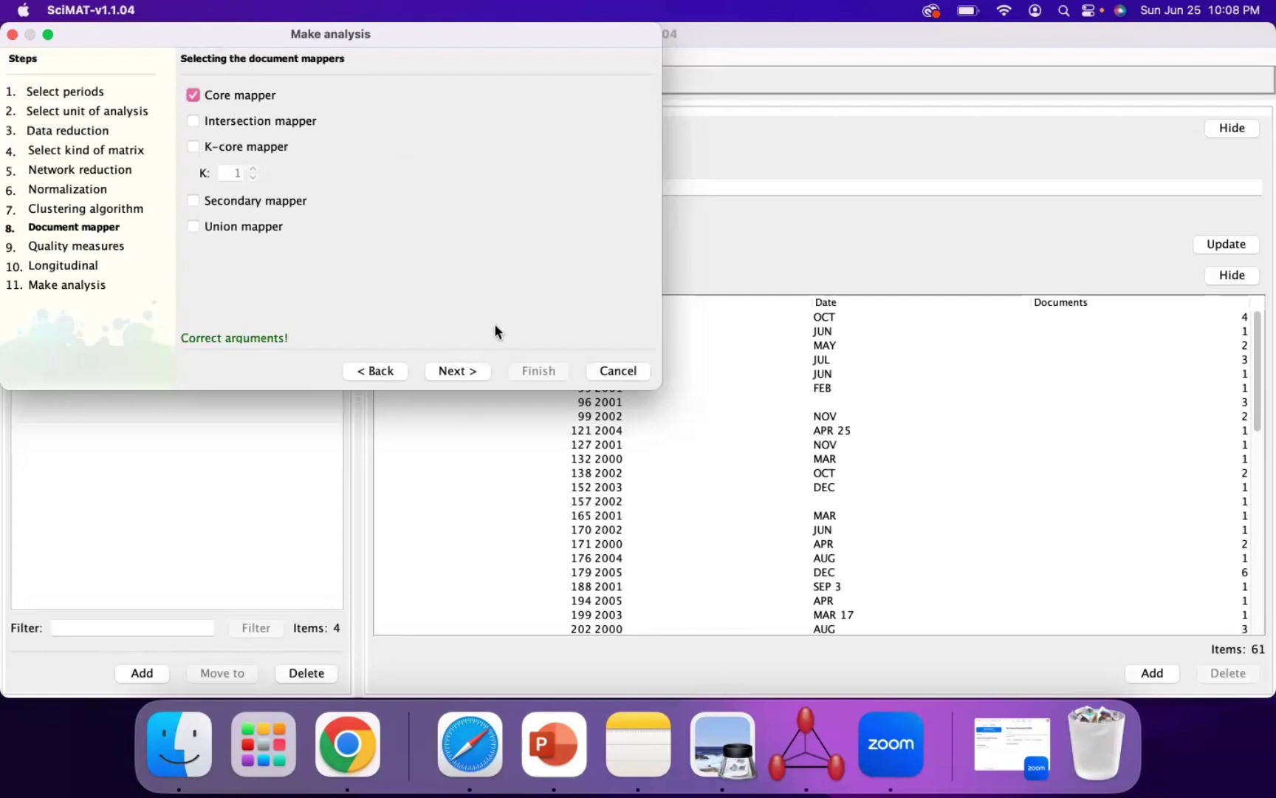
pyautogui.click(453, 371)
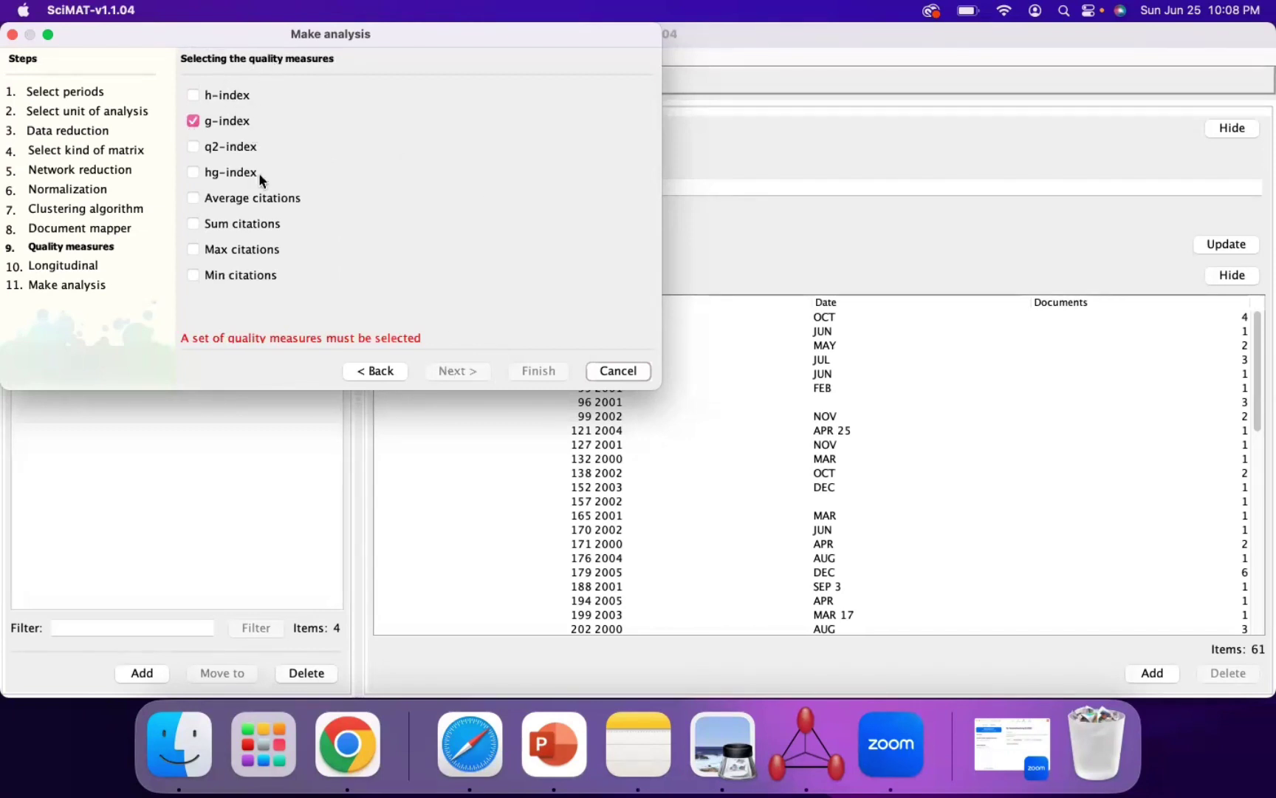
pyautogui.click(240, 224)
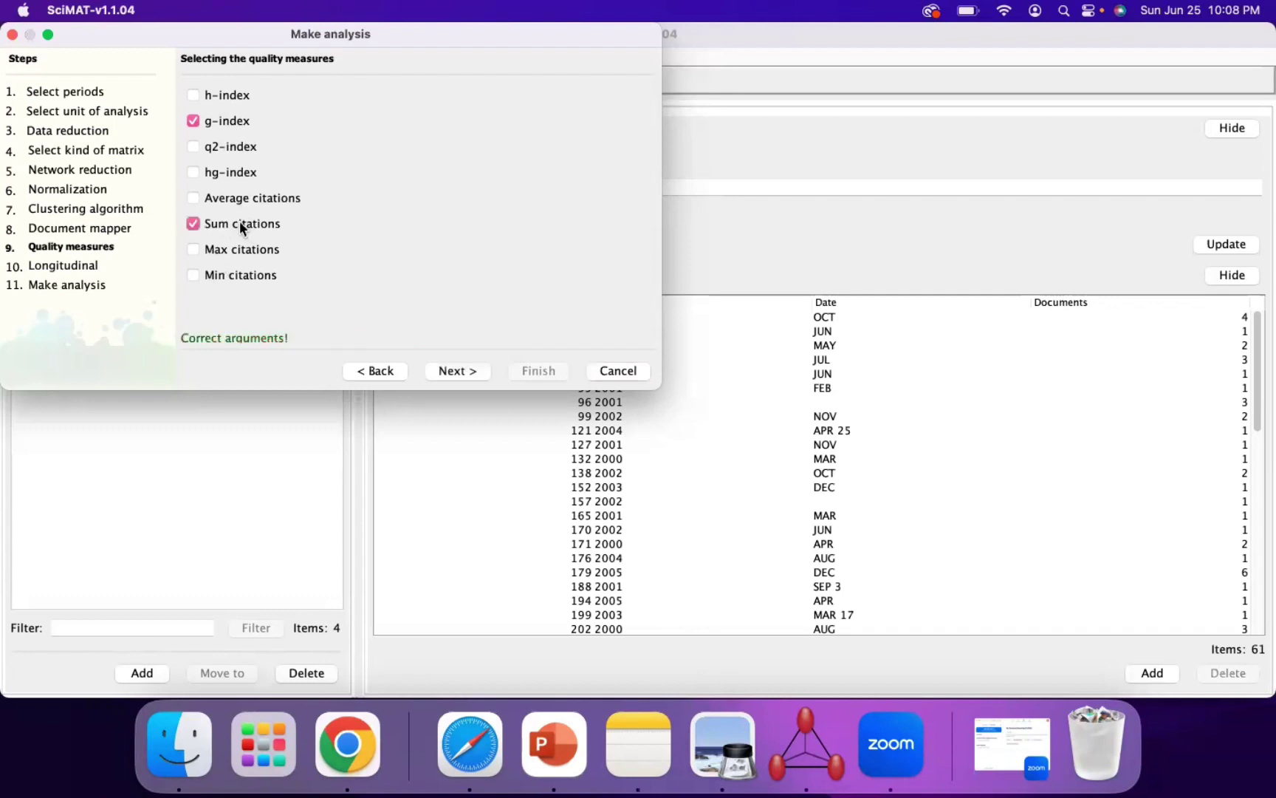
pyautogui.click(470, 370)
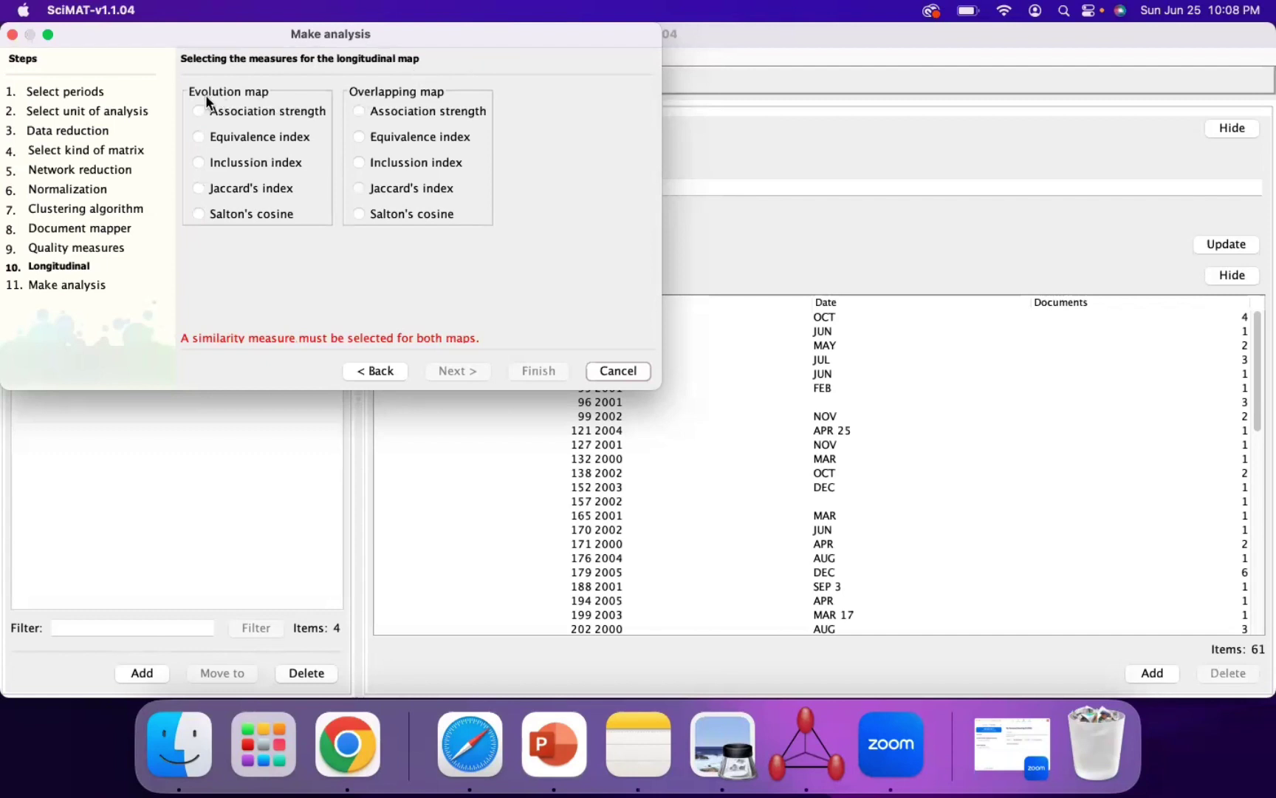
# - Set Jaccard's index for the evolution map and Inclussion index for the overlapping map, and run the analysis
pyautogui.click(212, 186)
pyautogui.click(412, 163)
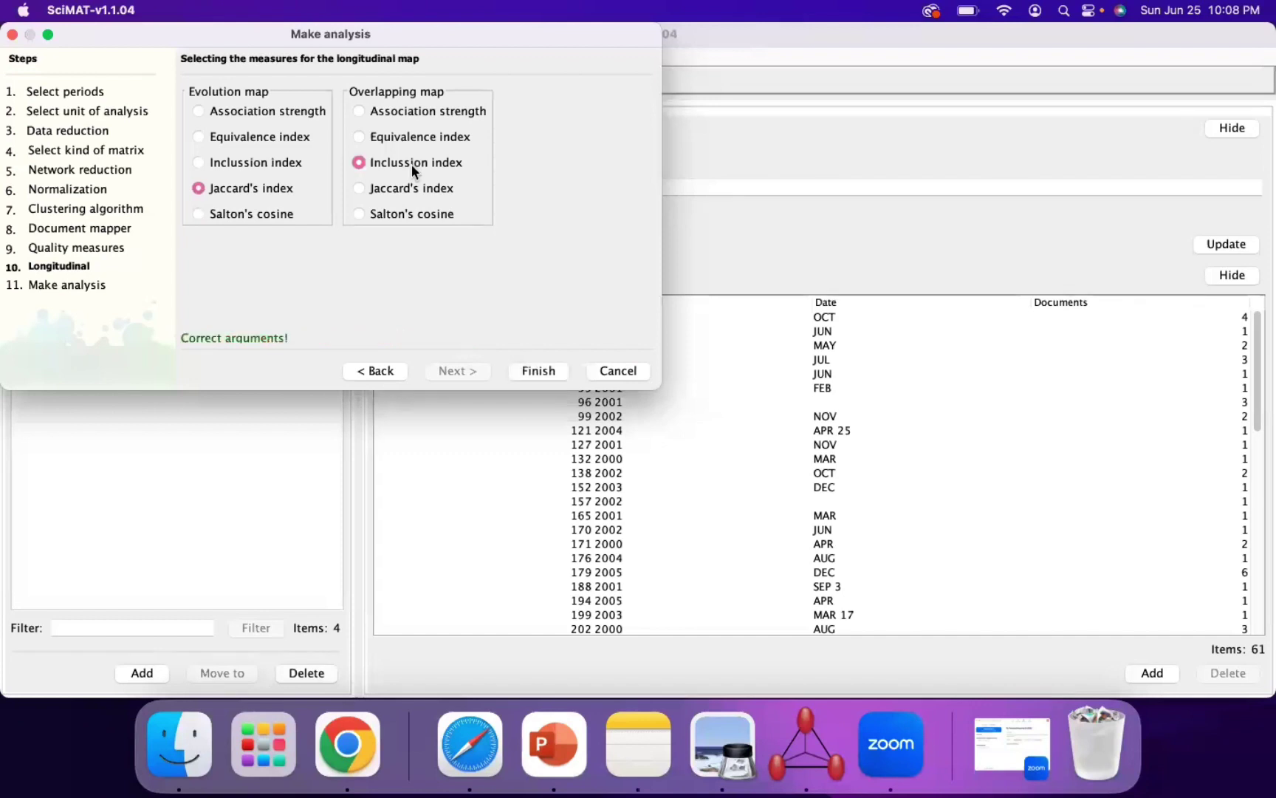
pyautogui.click(537, 370)
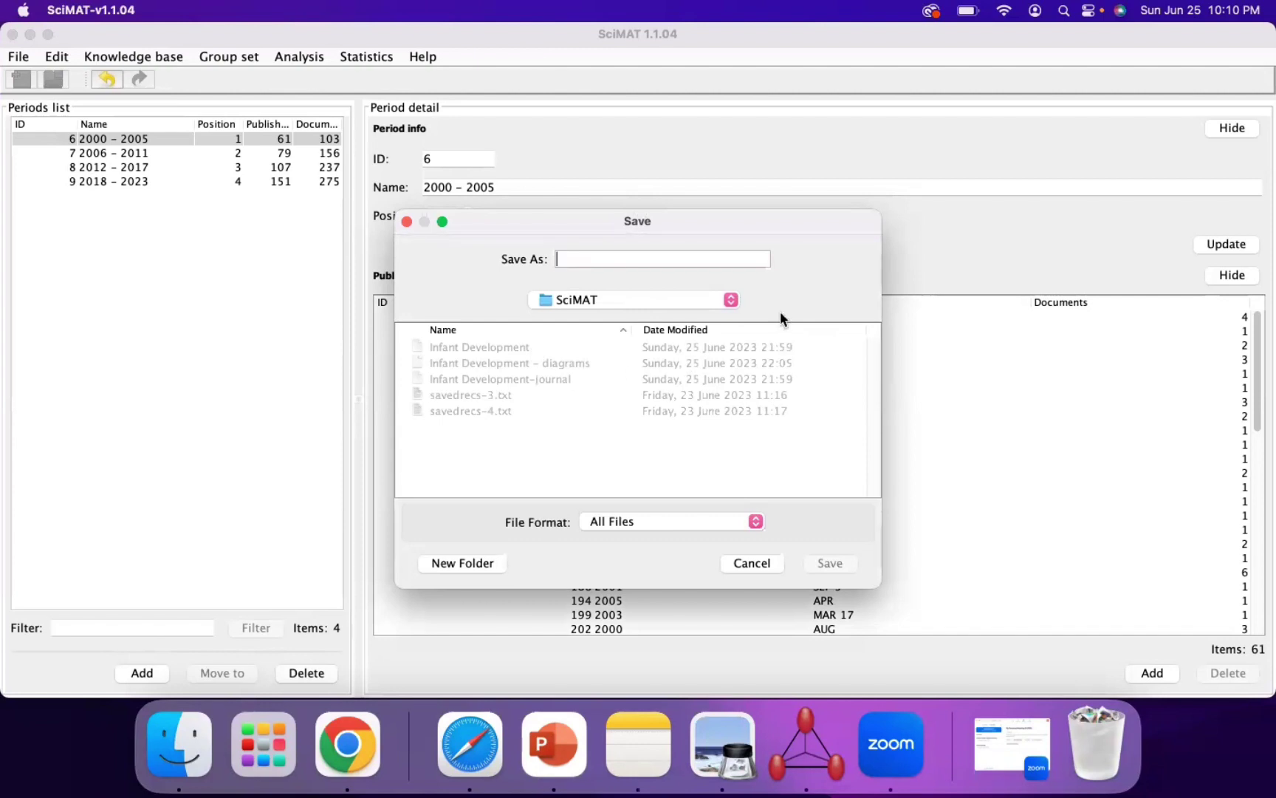
# - Save the analysis results in the SciMAT folder under a name beginning "Infant Development - strategic and"
pyautogui.write('Infant Devel')
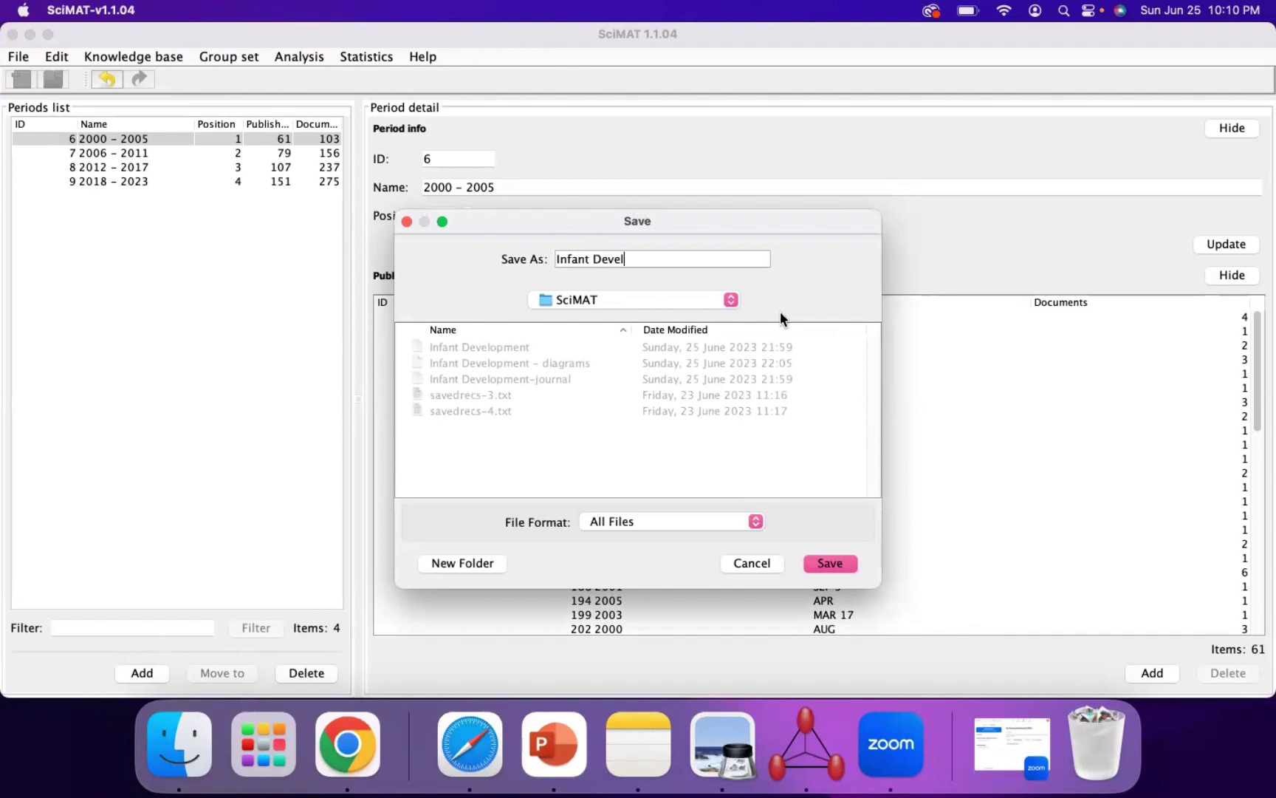
pyautogui.write('opment -')
pyautogui.write('strategic and evoli')
pyautogui.press('Return')
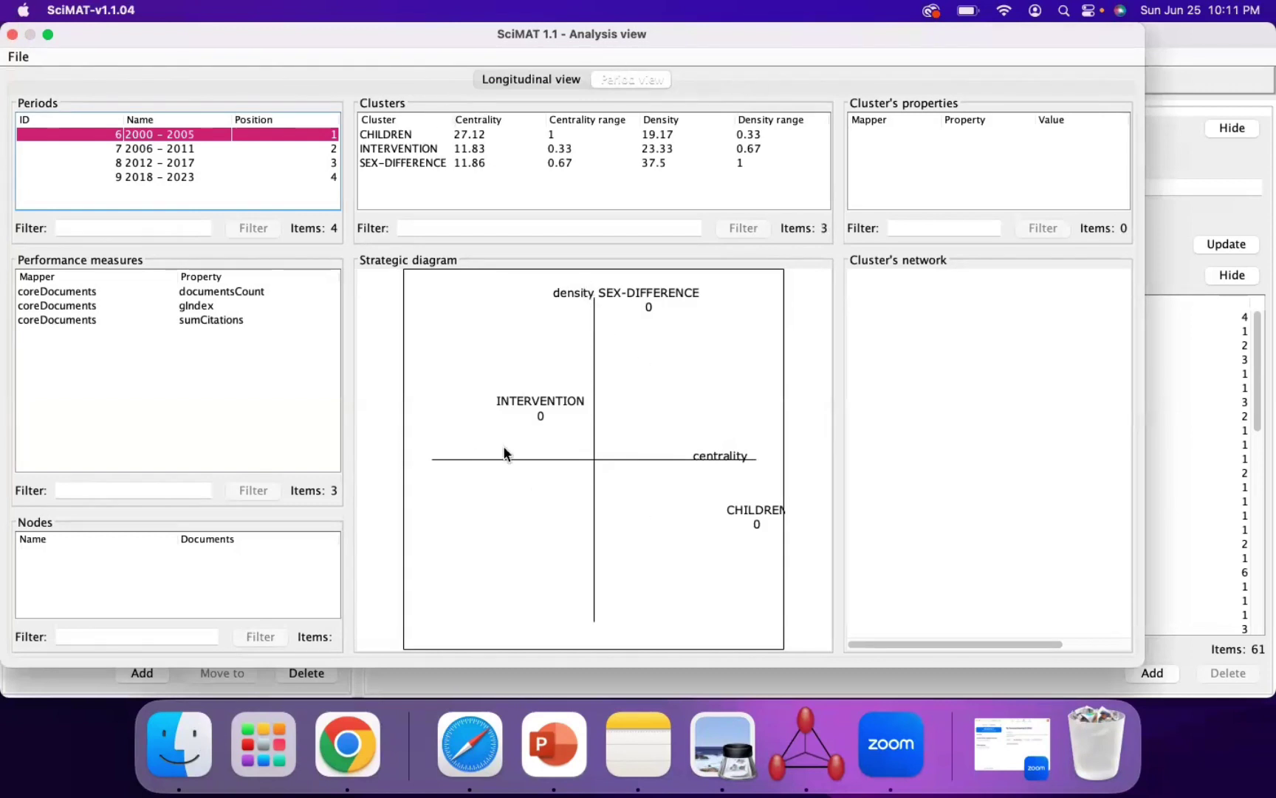
# - Show documentsCount on the 2000 - 2005 strategic diagram, display the CHILDREN cluster's network, and widen the analysis window
pyautogui.click(54, 291)
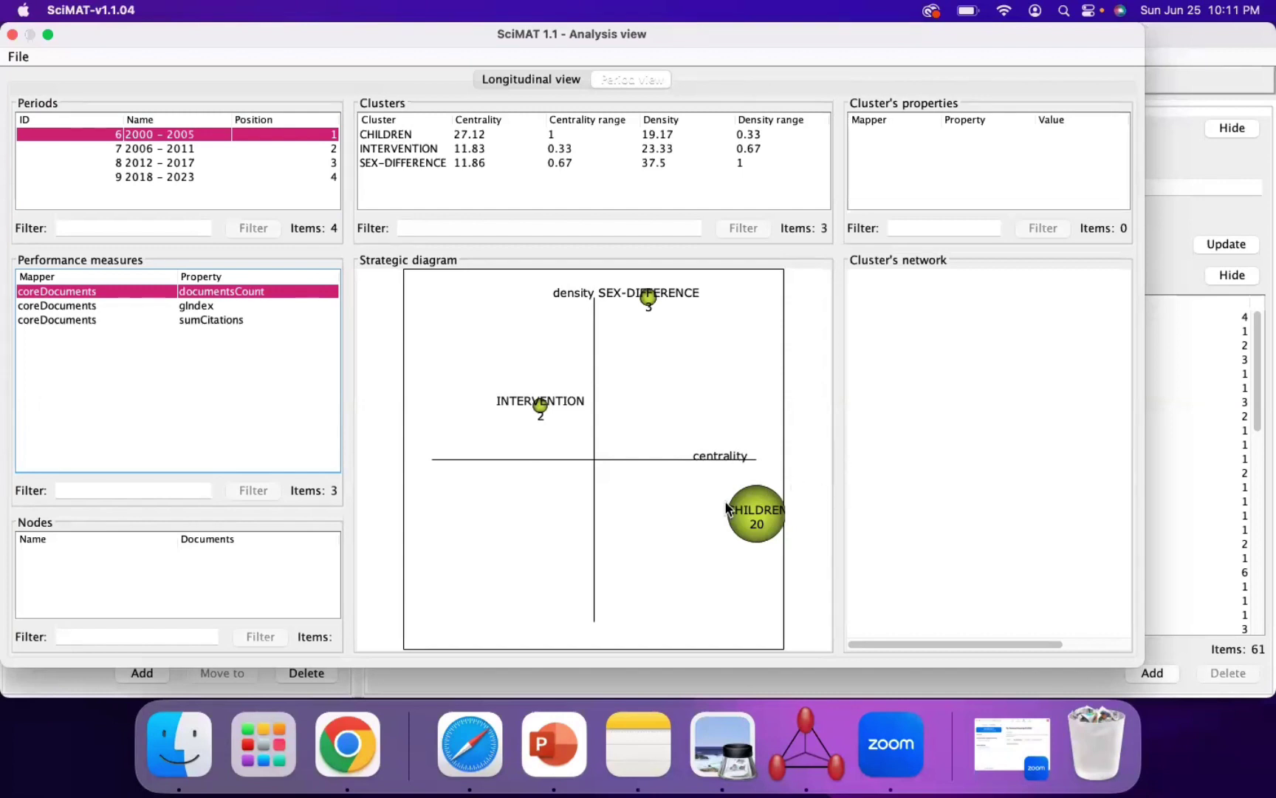
pyautogui.click(747, 510)
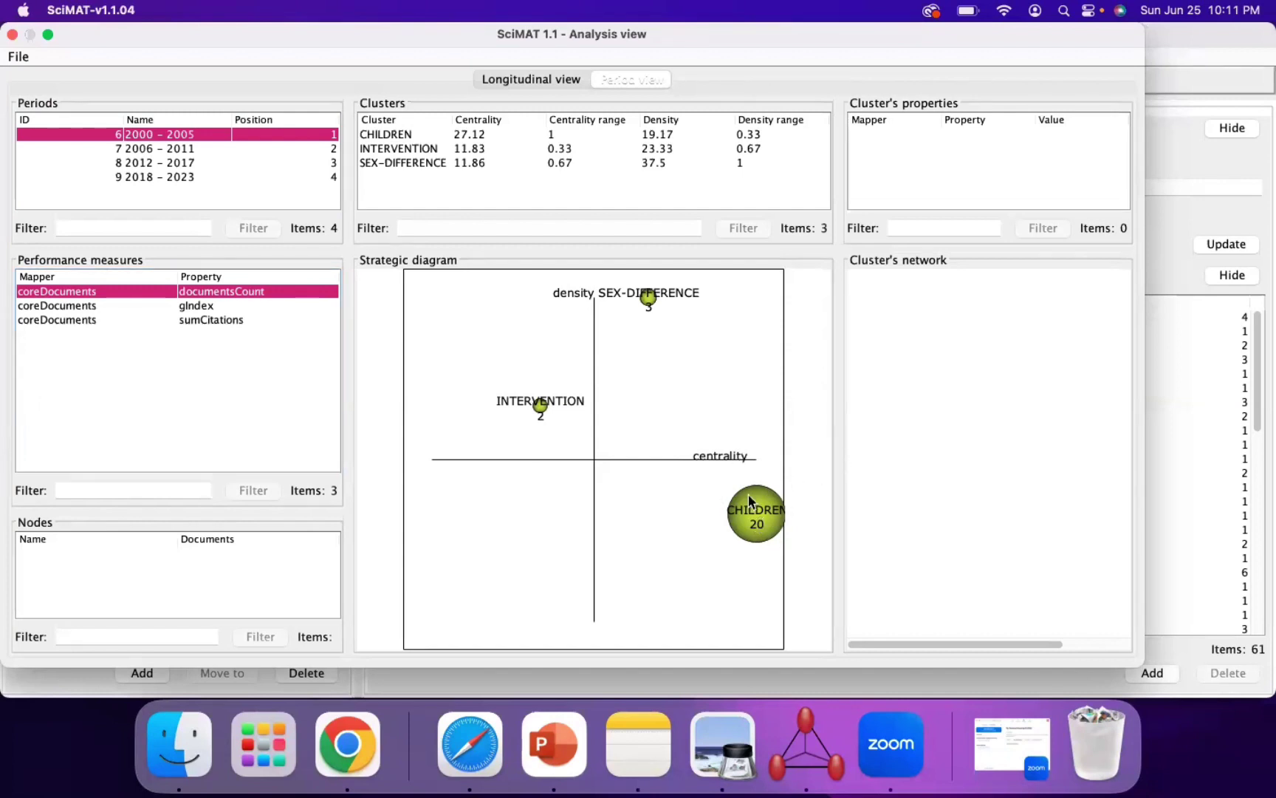
pyautogui.click(404, 135)
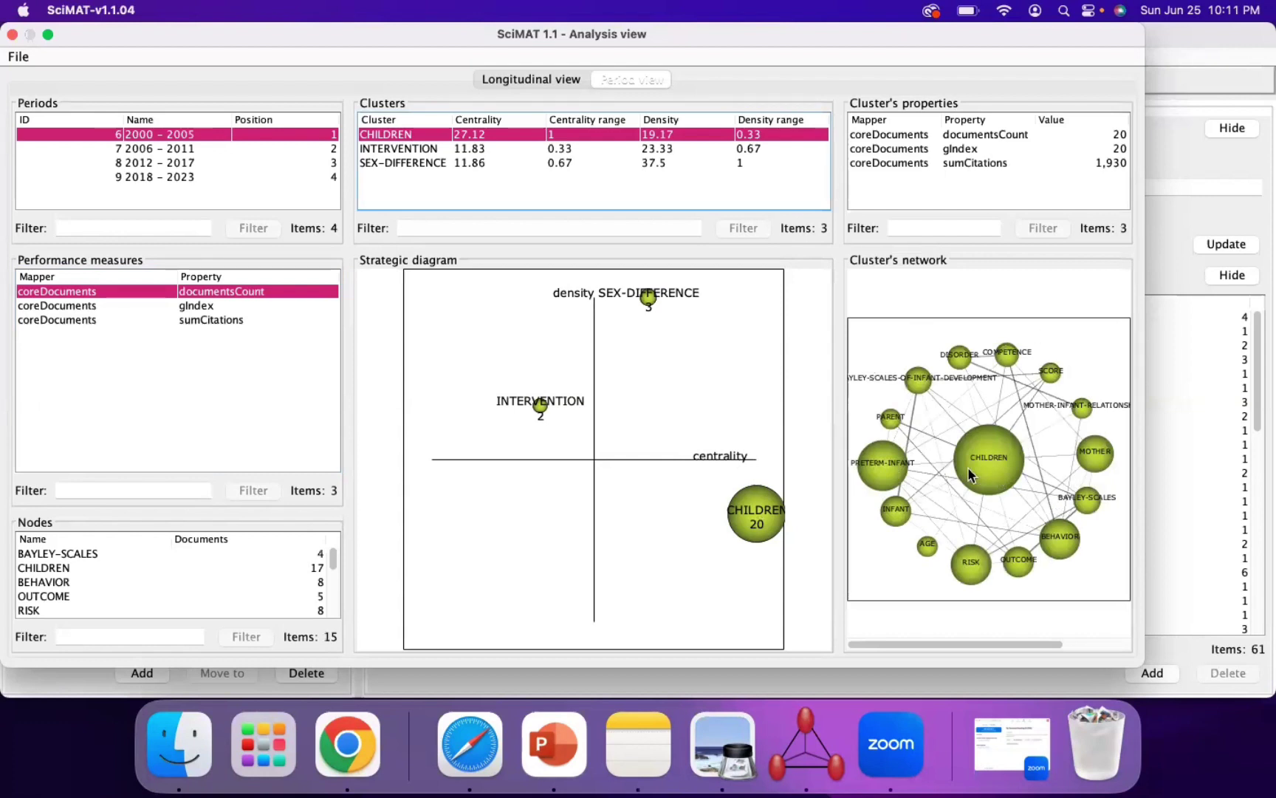
pyautogui.moveTo(1146, 357); pyautogui.dragTo(1266, 349)
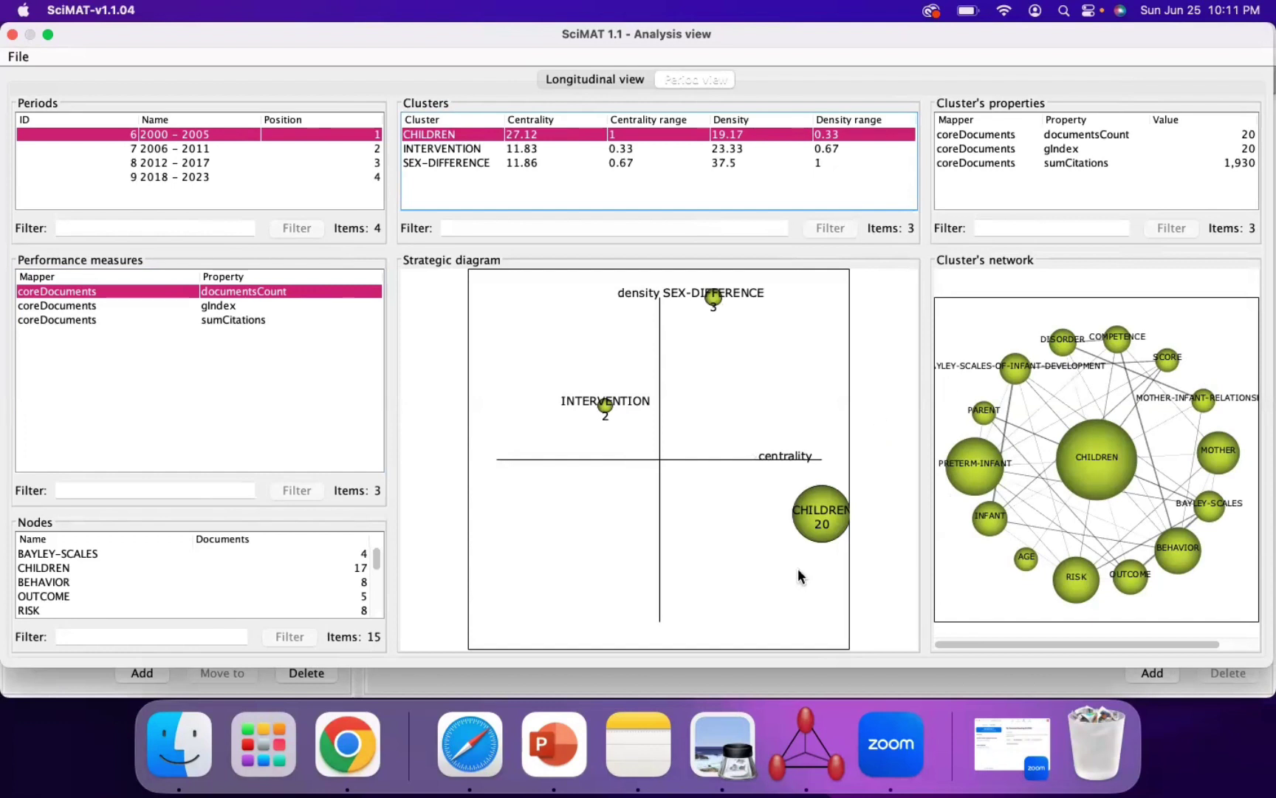
# - View the CHILDREN cluster's network for 2006 - 2011 and 2012 - 2017, plus the CO-EXPOSURE network for 2012 - 2017
pyautogui.click(262, 148)
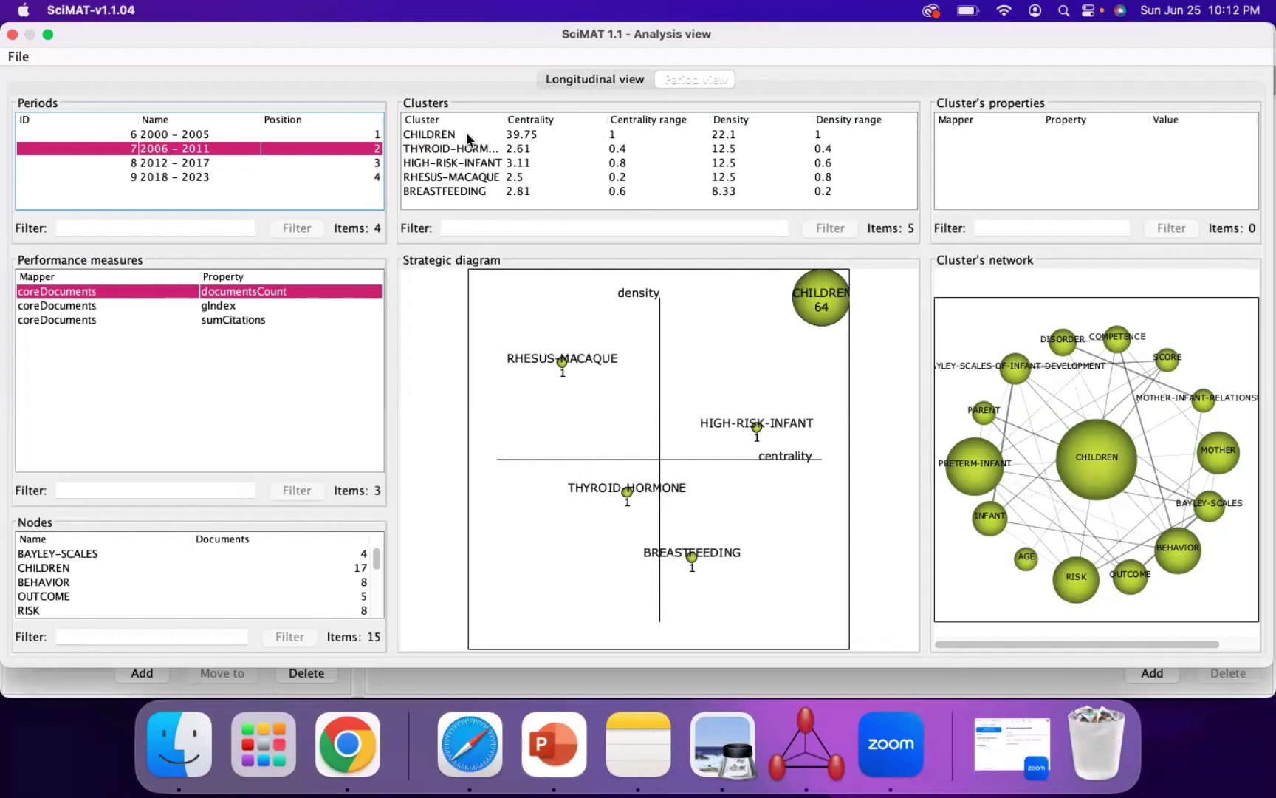
pyautogui.click(444, 135)
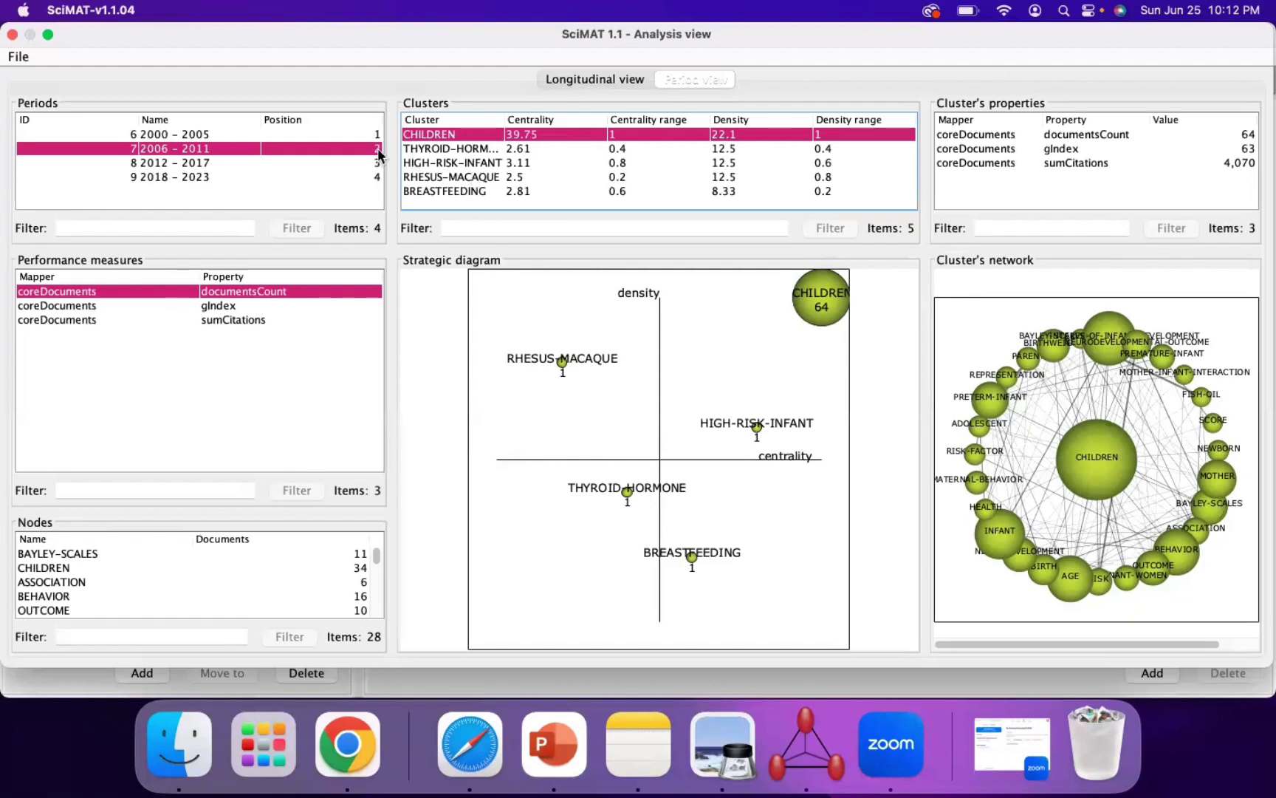
pyautogui.click(172, 163)
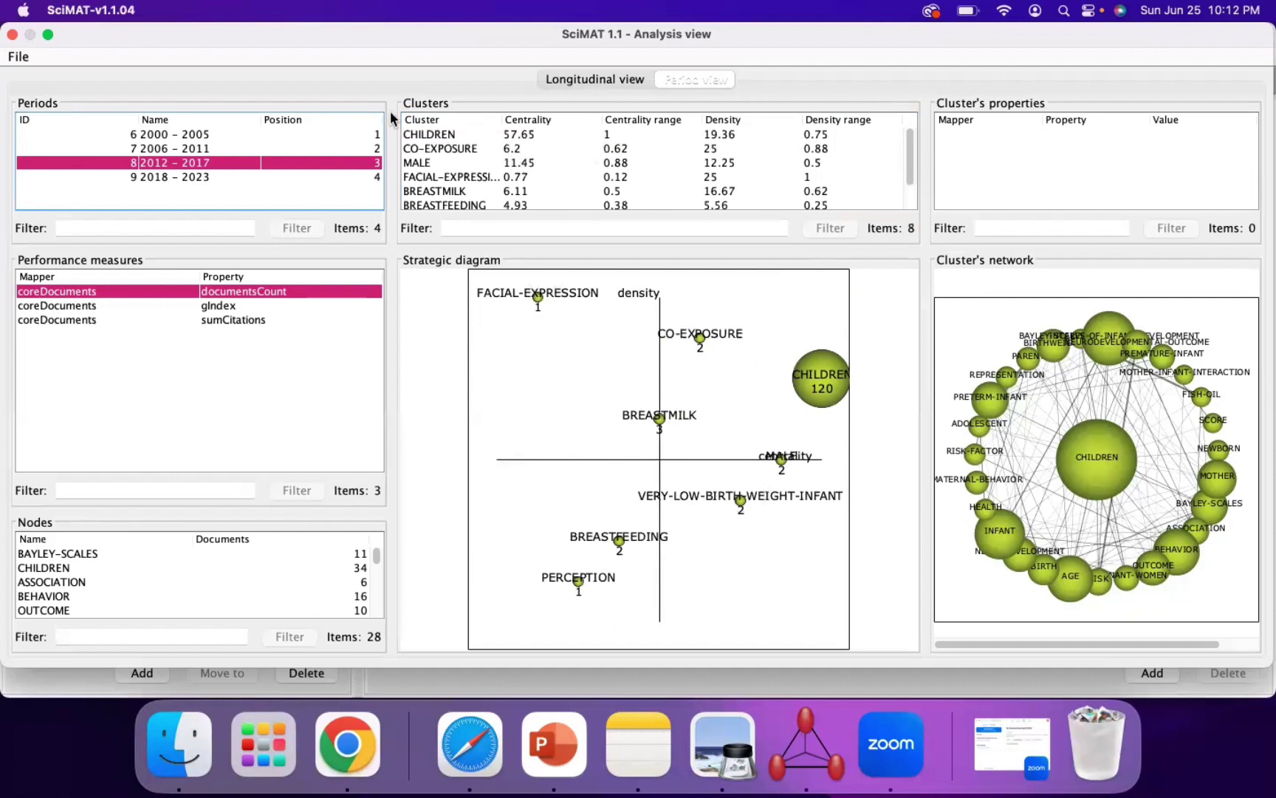
pyautogui.click(441, 138)
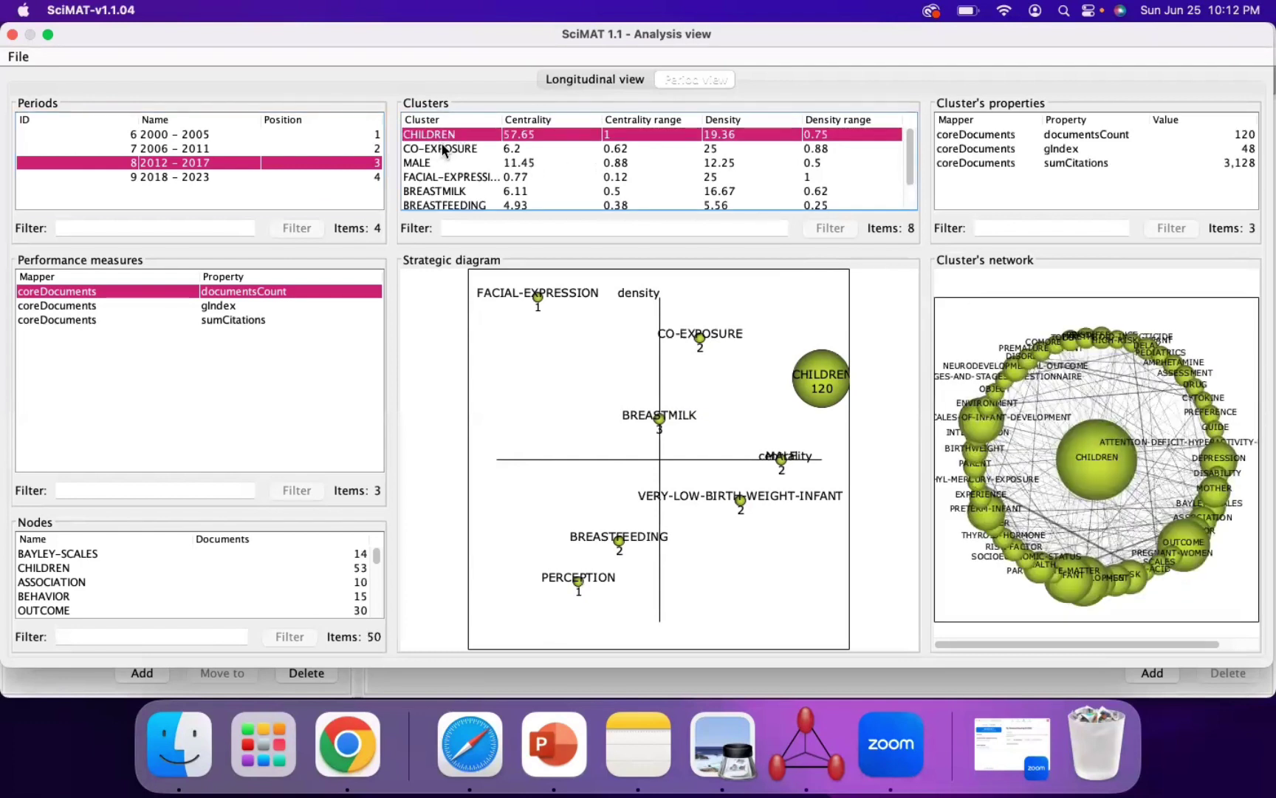
pyautogui.click(443, 151)
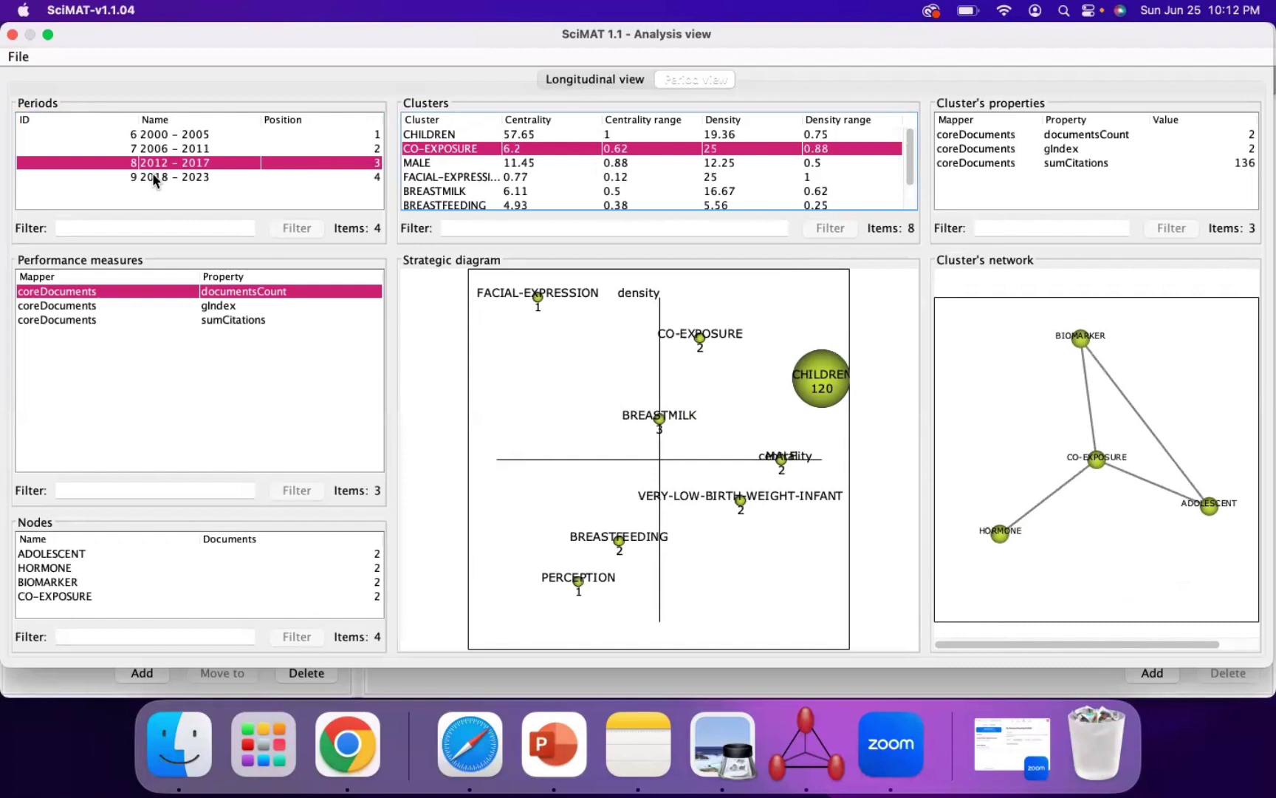
# - View the 2012 - 2017 strategic diagram by gIndex and by sumCitations, and the 2018 - 2023 diagram by sumCitations
pyautogui.click(81, 307)
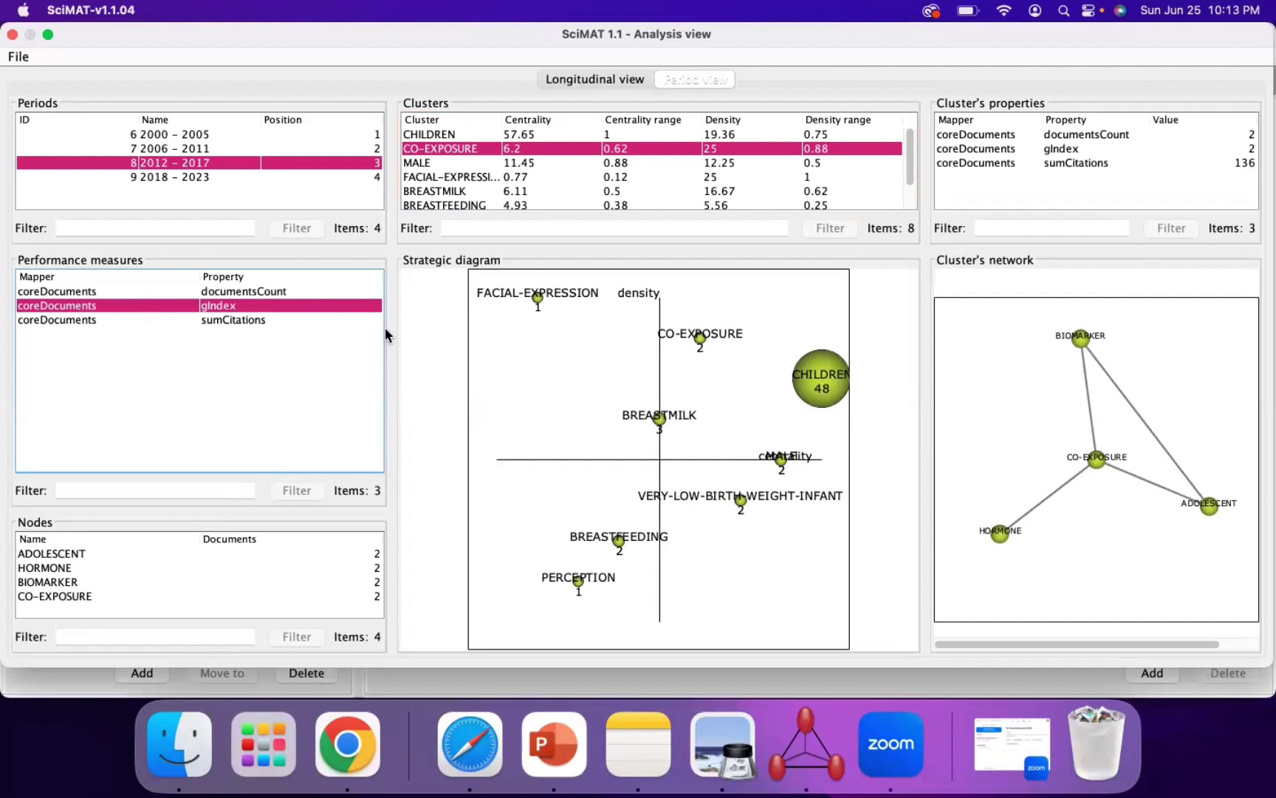
pyautogui.click(158, 323)
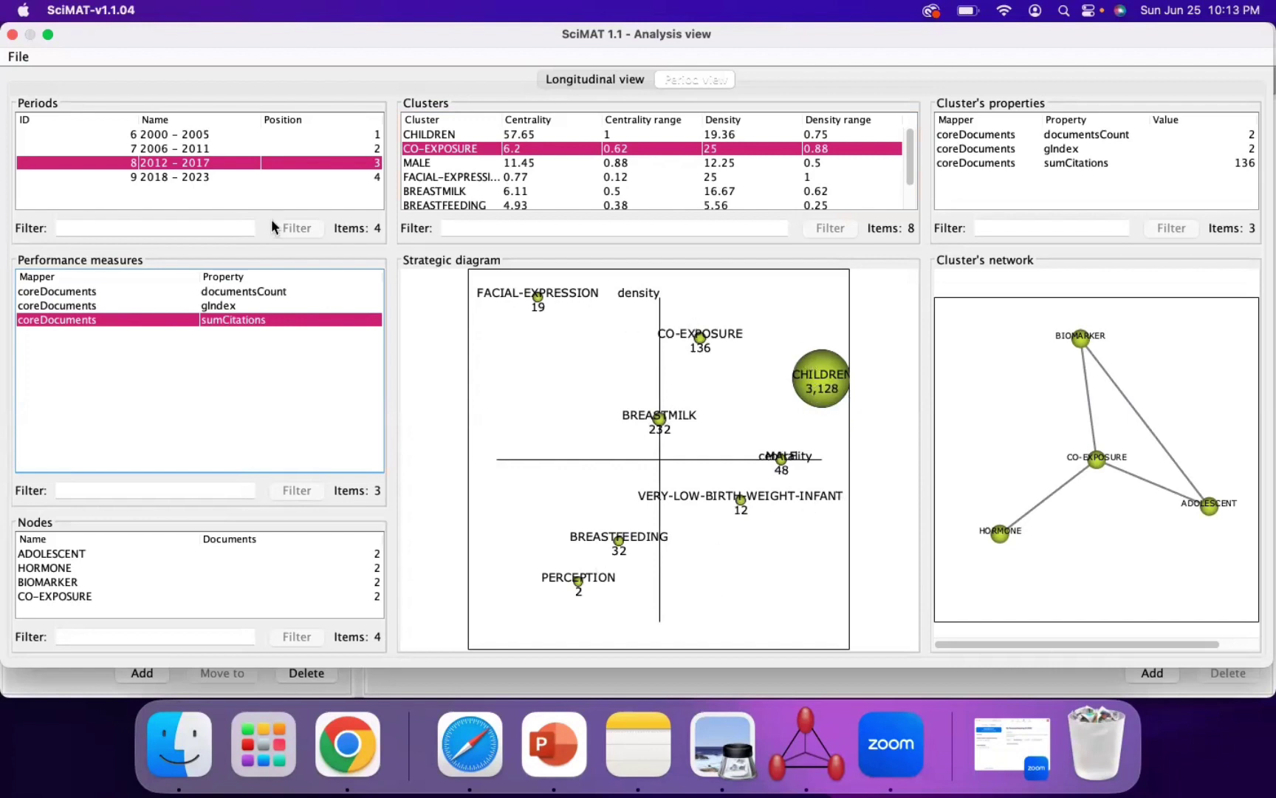
pyautogui.click(134, 178)
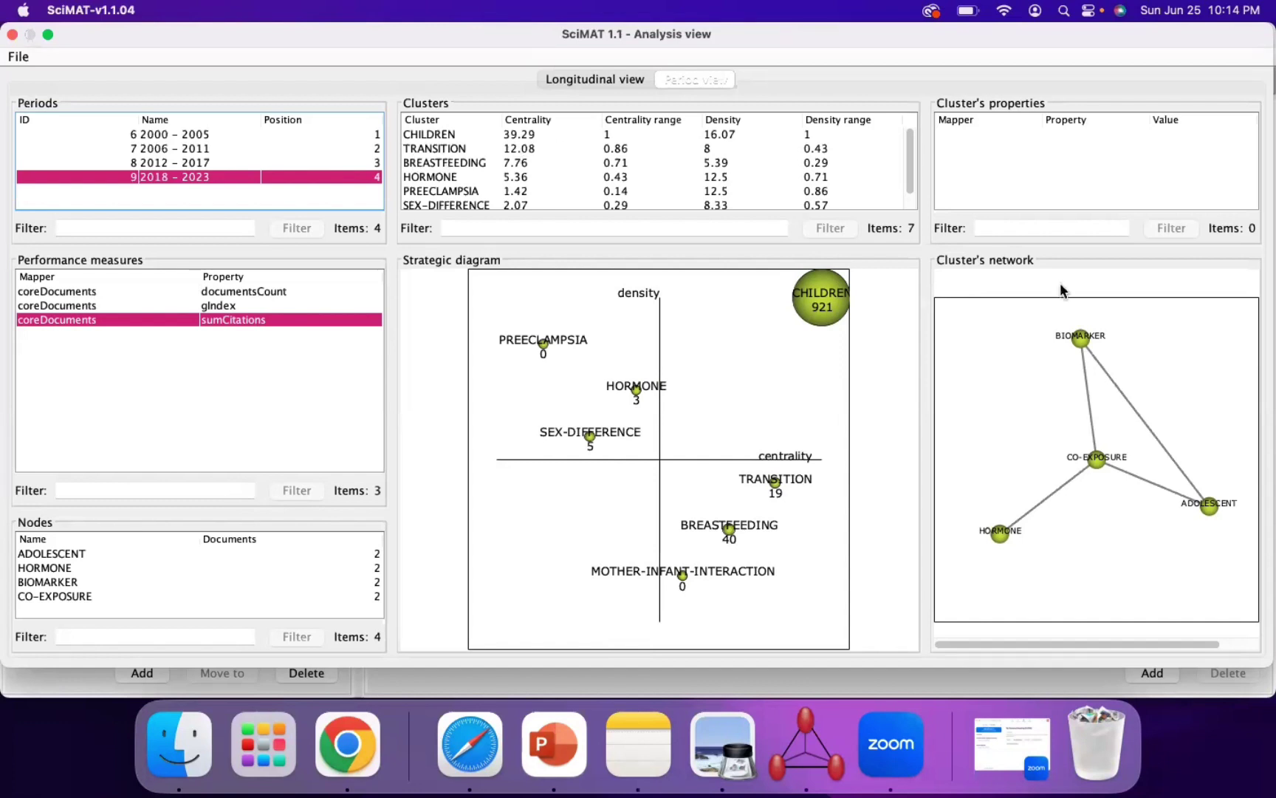
# - Export the analysis to HTML in a directory named Infant Dev inside the SciMAT folder
pyautogui.click(12, 58)
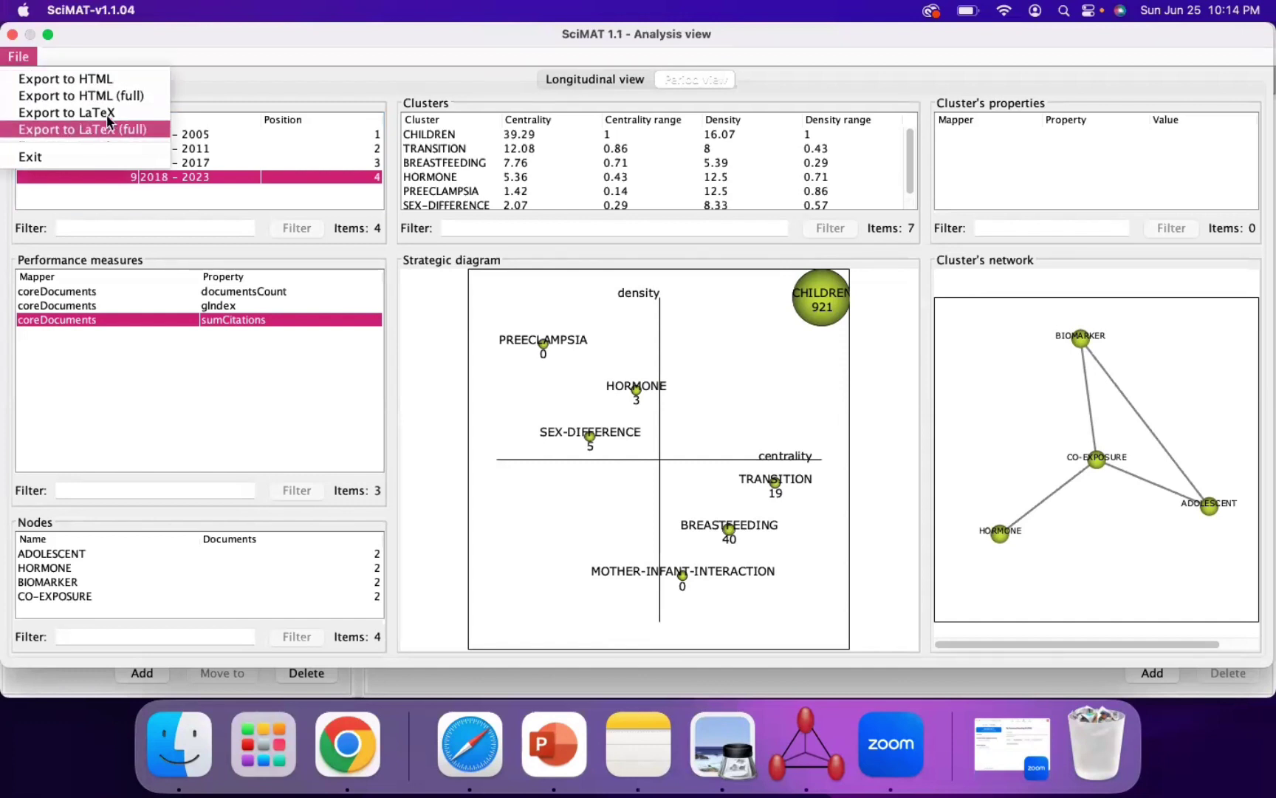
pyautogui.click(106, 87)
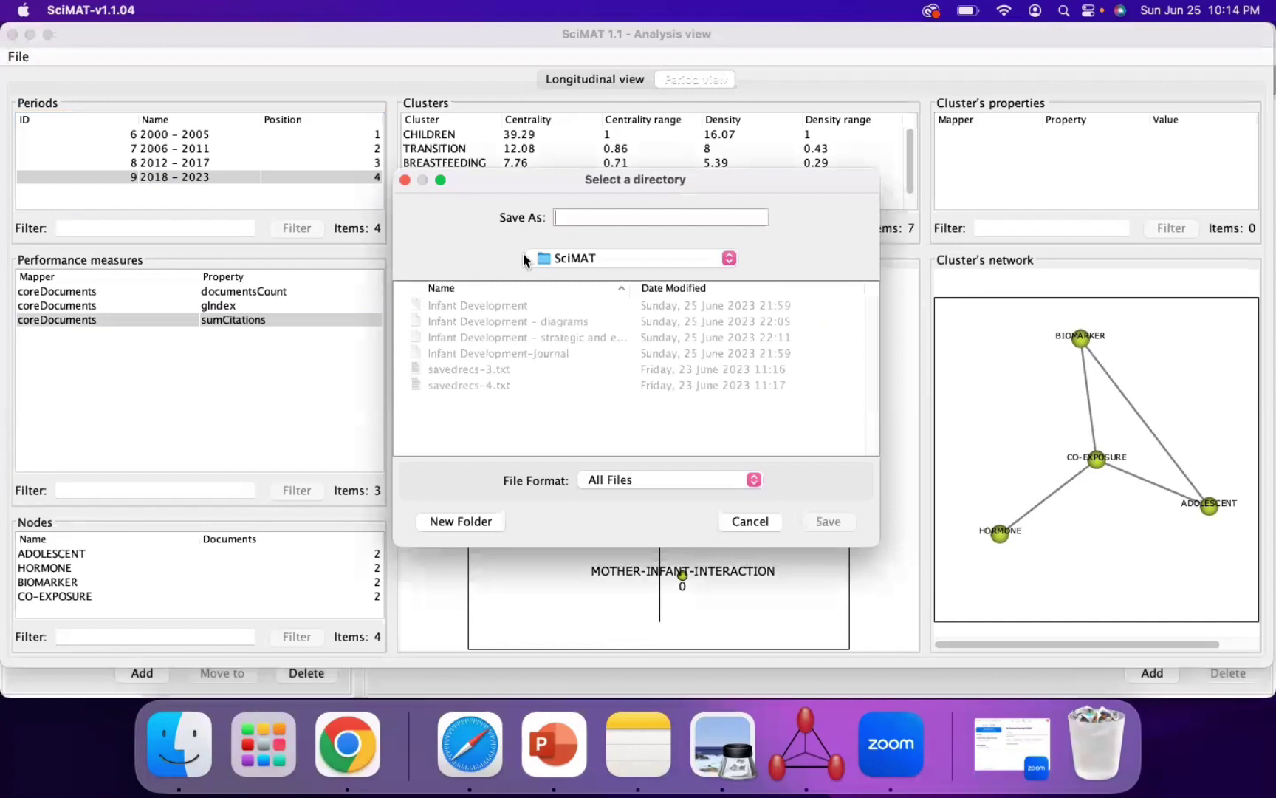
pyautogui.click(541, 325)
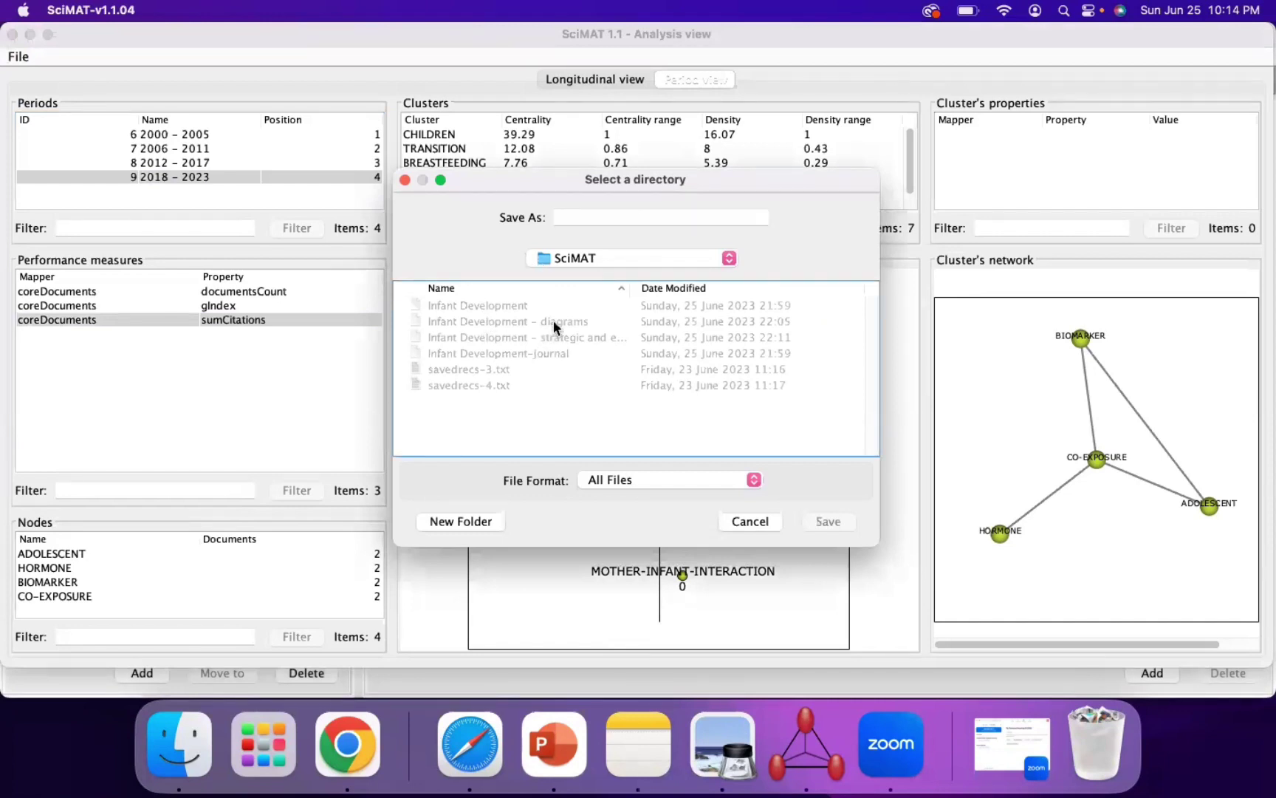
pyautogui.click(635, 216)
pyautogui.write('Infant Dev')
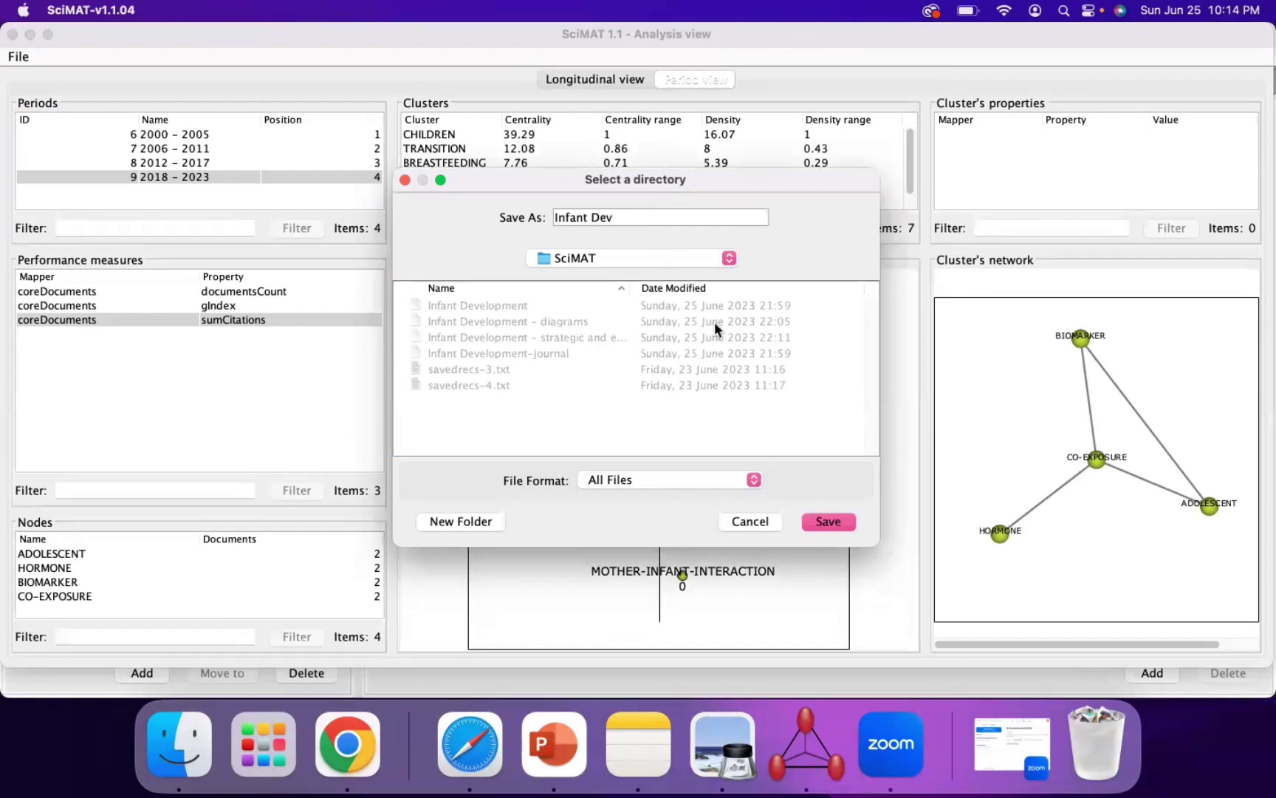
pyautogui.click(828, 522)
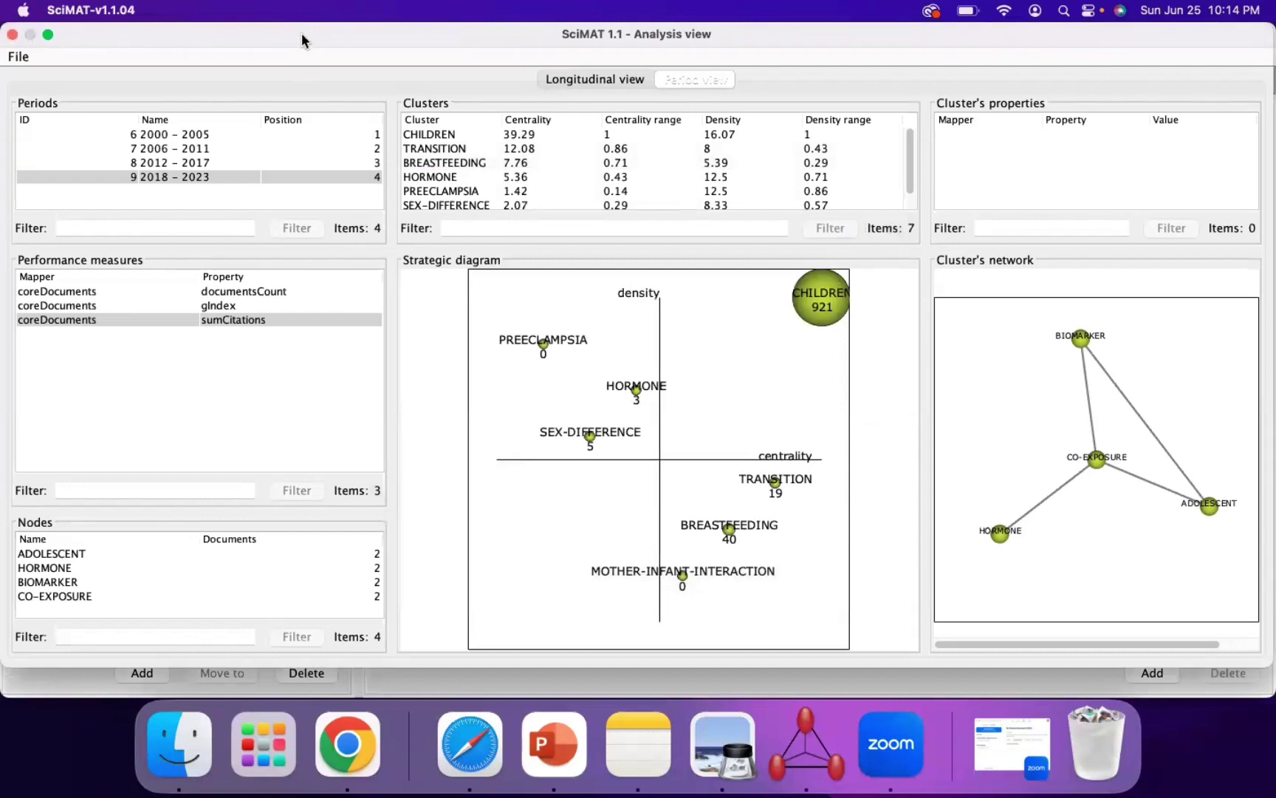
# - Switch to Finder and browse the images folder inside the exported Infant Dev folder
pyautogui.moveTo(302, 33); pyautogui.dragTo(275, 33)
pyautogui.click(179, 744)
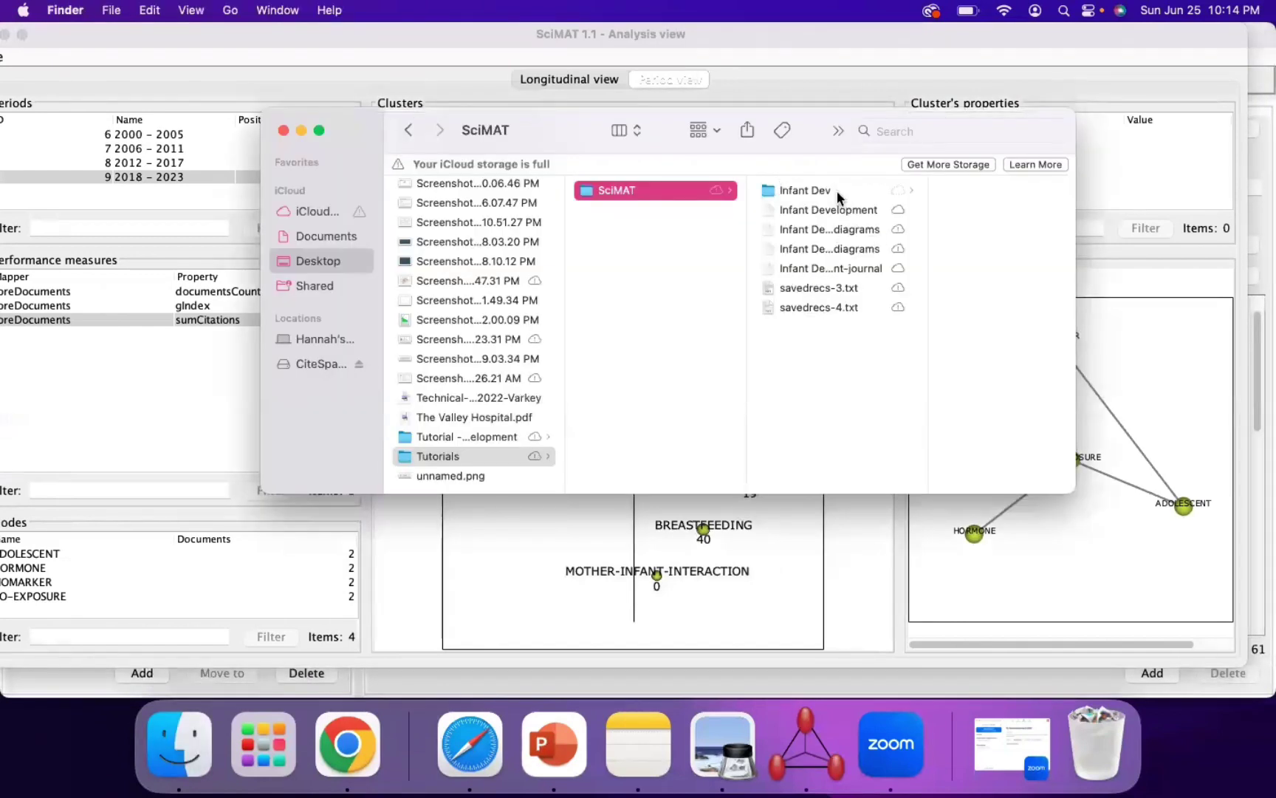
pyautogui.click(839, 191)
pyautogui.click(952, 193)
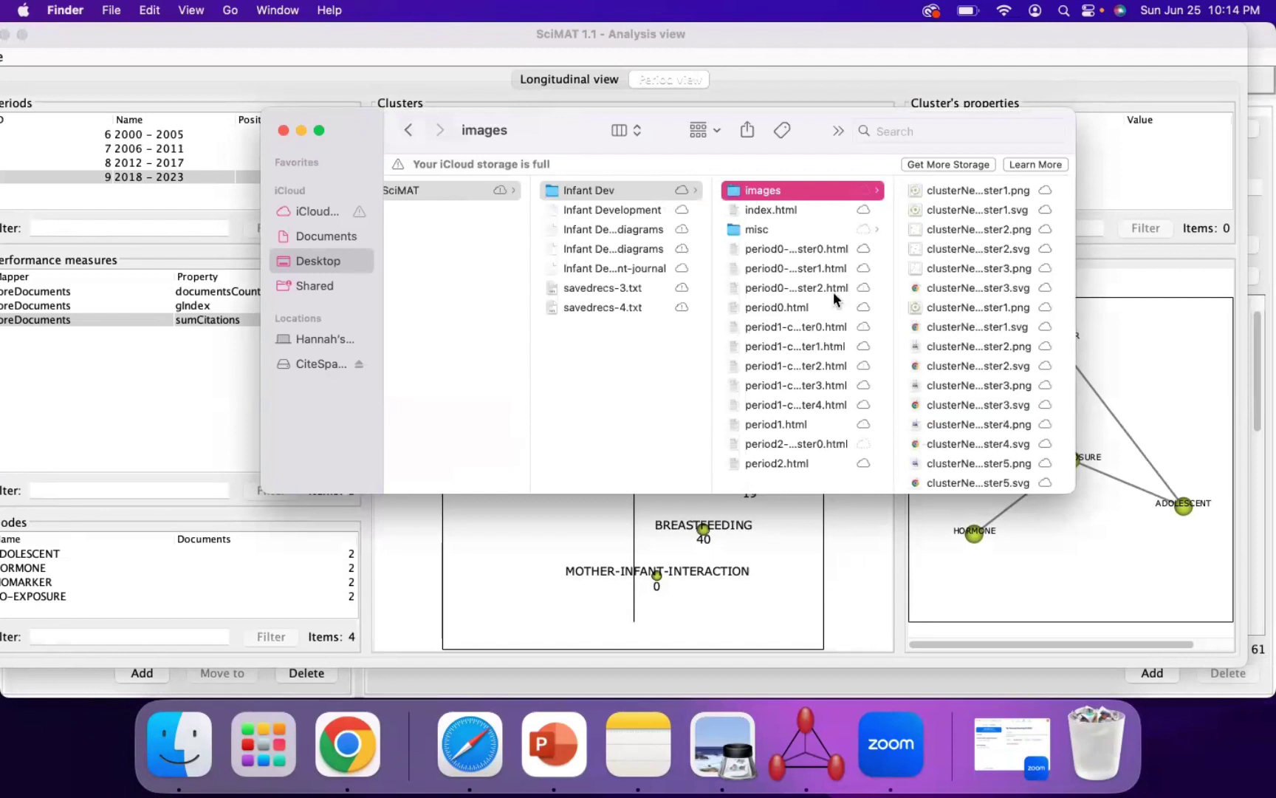
pyautogui.scroll(-3, 994, 314)
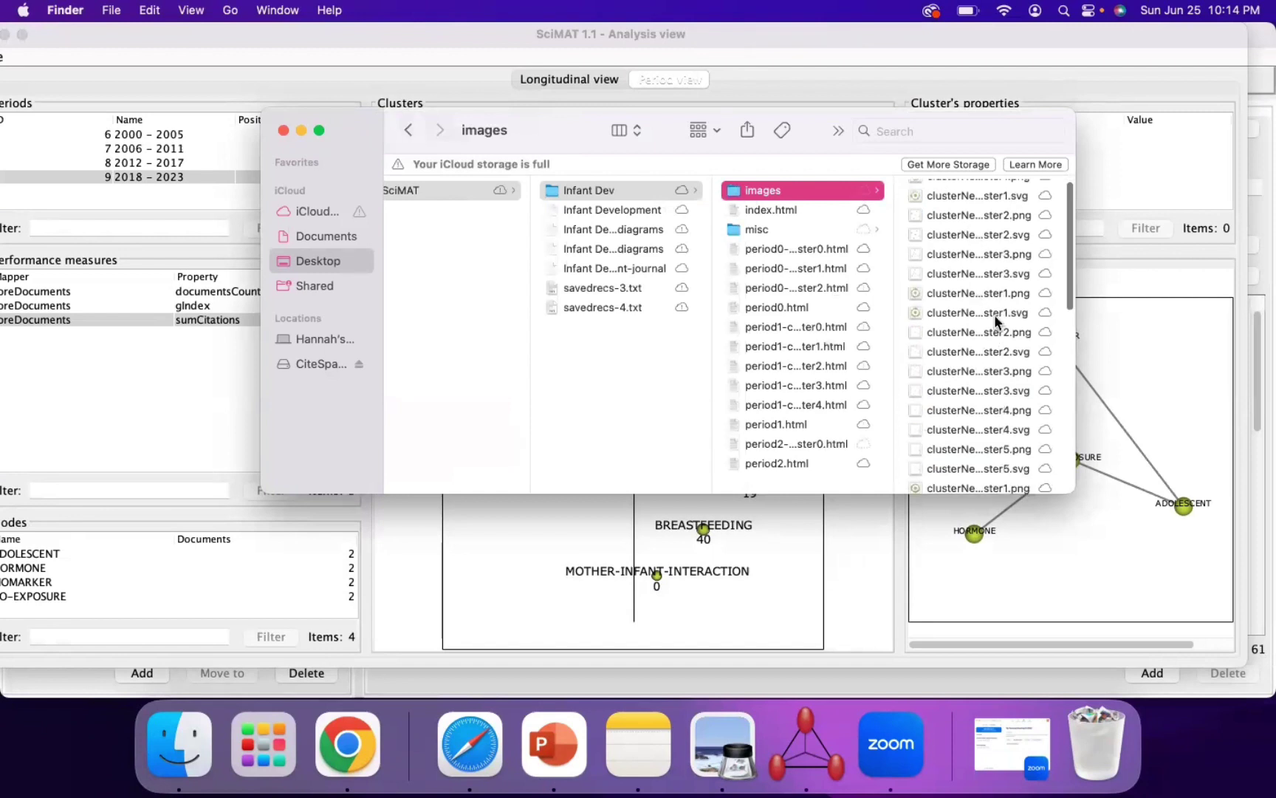
# - Look over the exported period HTML files and preview clusterNetwork-period1-cluster2.svg from the images folder
pyautogui.click(821, 250)
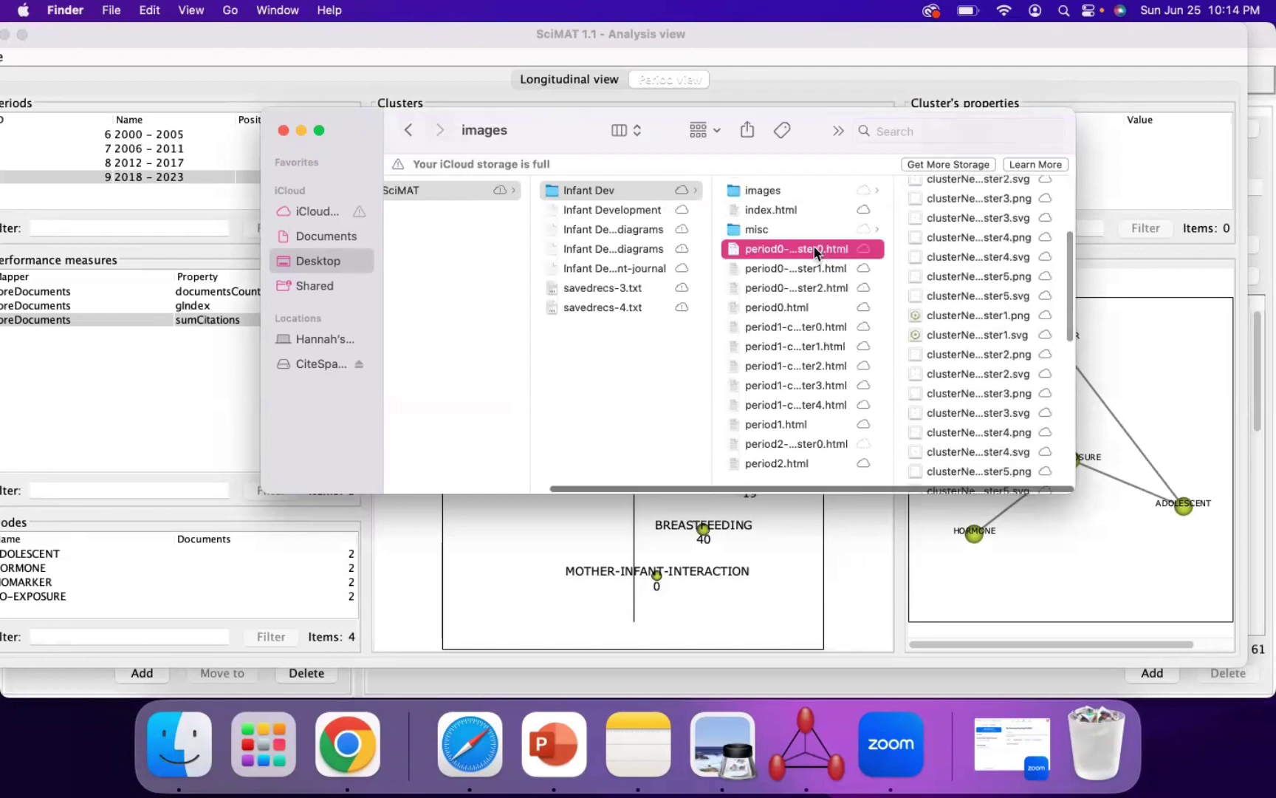
pyautogui.keyDown('shift'); pyautogui.click(808, 462); pyautogui.keyUp('shift')
pyautogui.click(764, 190)
pyautogui.scroll(-3, 967, 210)
pyautogui.click(968, 208)
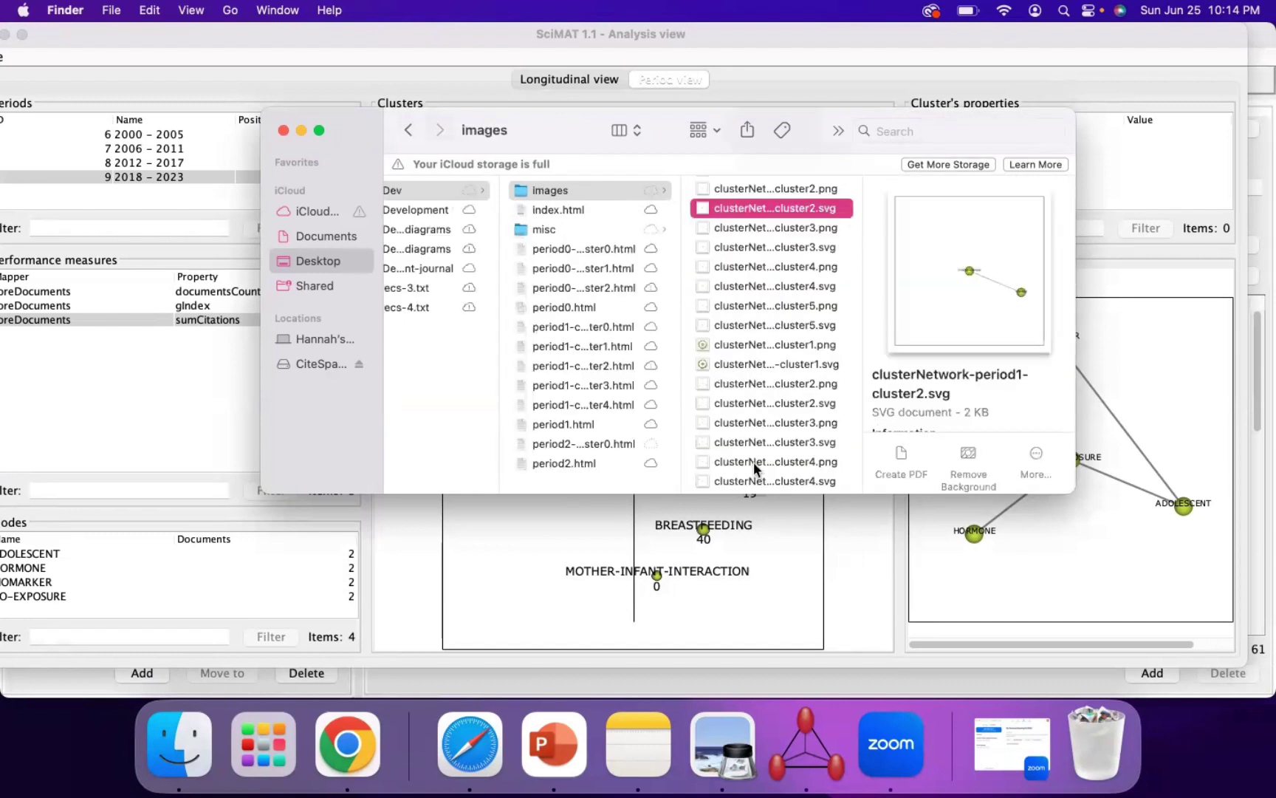
pyautogui.scroll(2, 754, 465)
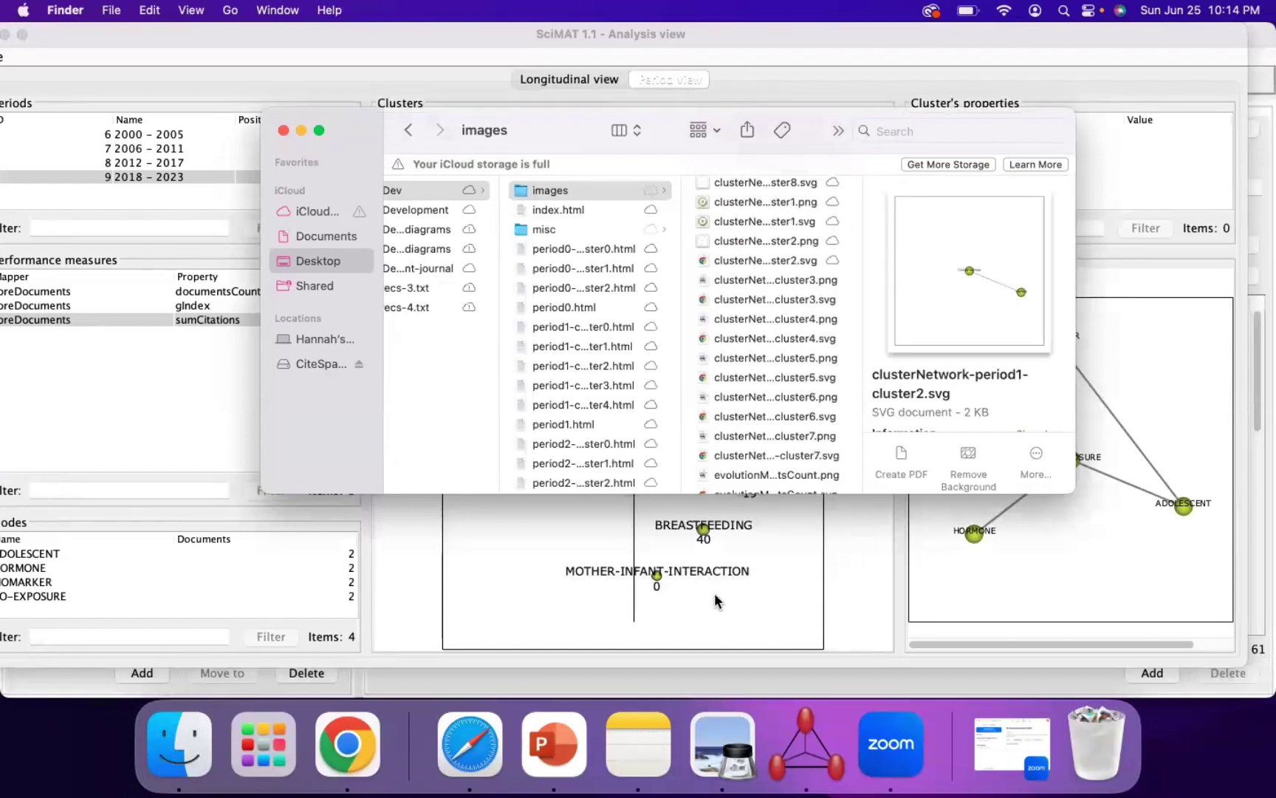
# - Return to the SciMAT analysis and examine the full evolution map in the longitudinal view
pyautogui.click(791, 564)
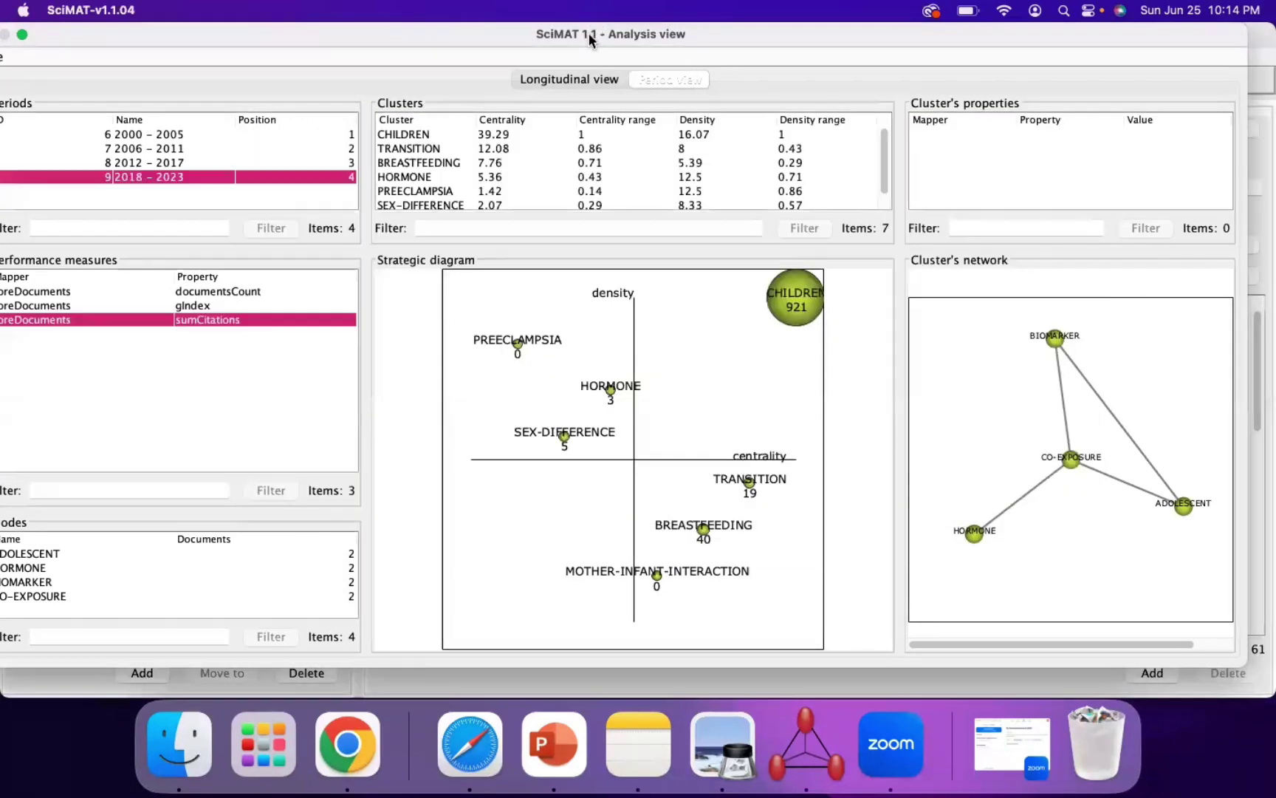
pyautogui.click(553, 79)
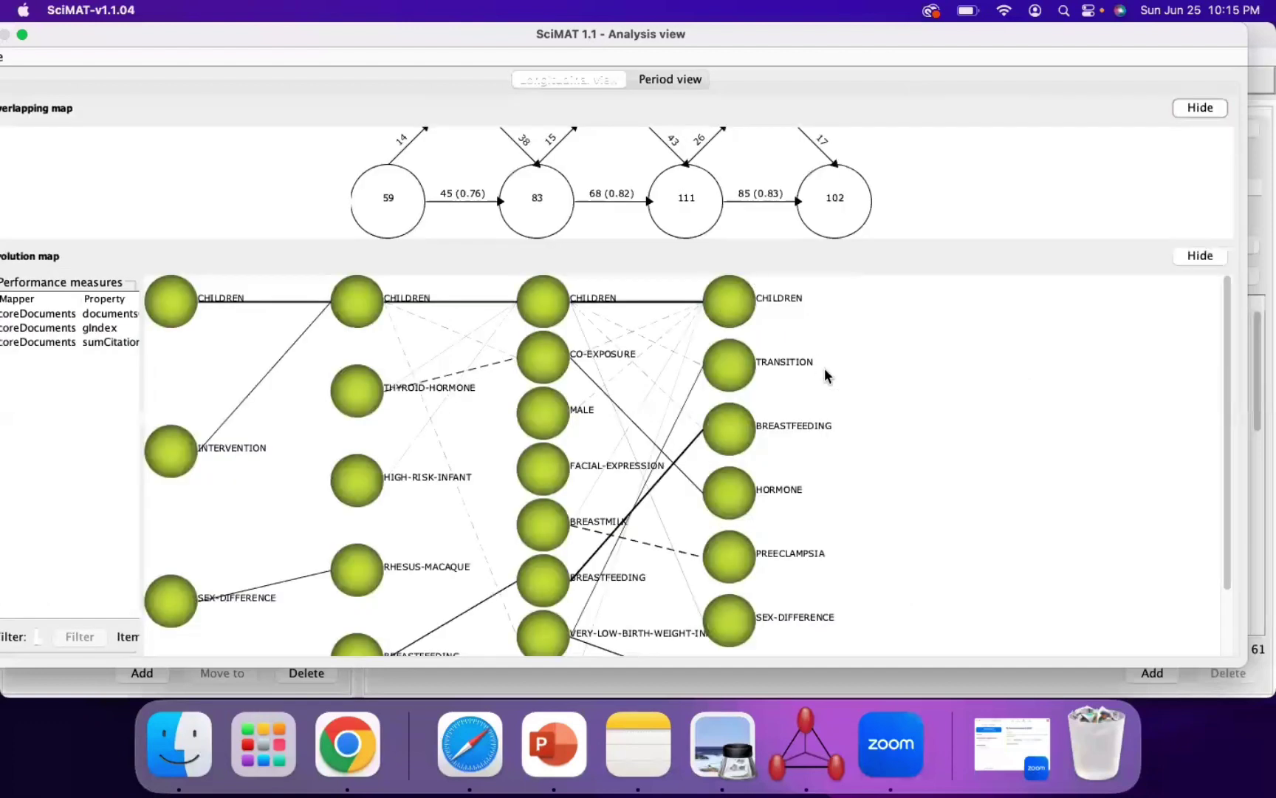
pyautogui.moveTo(189, 39)
pyautogui.mouseDown()
pyautogui.moveTo(266, 38)
pyautogui.moveTo(203, 39)
pyautogui.mouseUp()
pyautogui.moveTo(1245, 313)
pyautogui.mouseDown()
pyautogui.moveTo(1249, 324)
pyautogui.moveTo(1247, 297)
pyautogui.mouseUp()
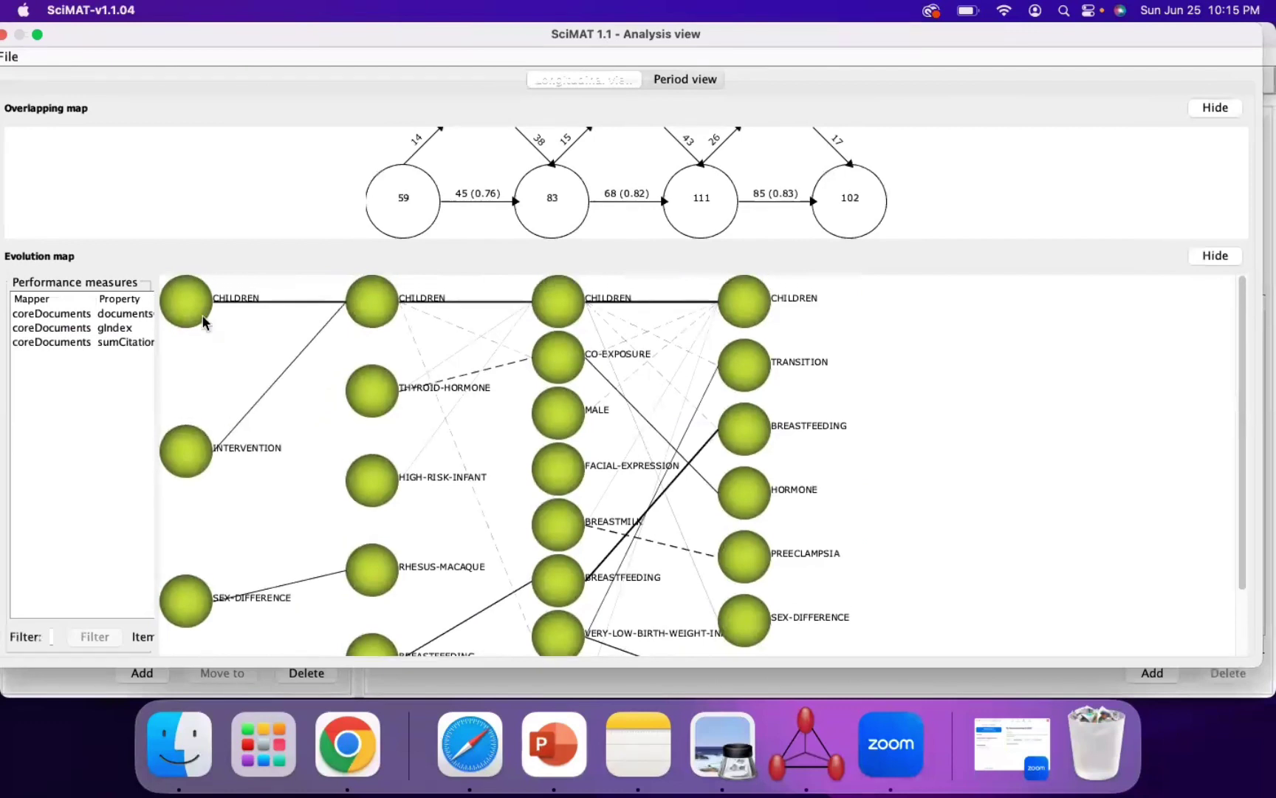
pyautogui.scroll(-1, 1244, 379)
pyautogui.moveTo(1244, 379); pyautogui.dragTo(1246, 483)
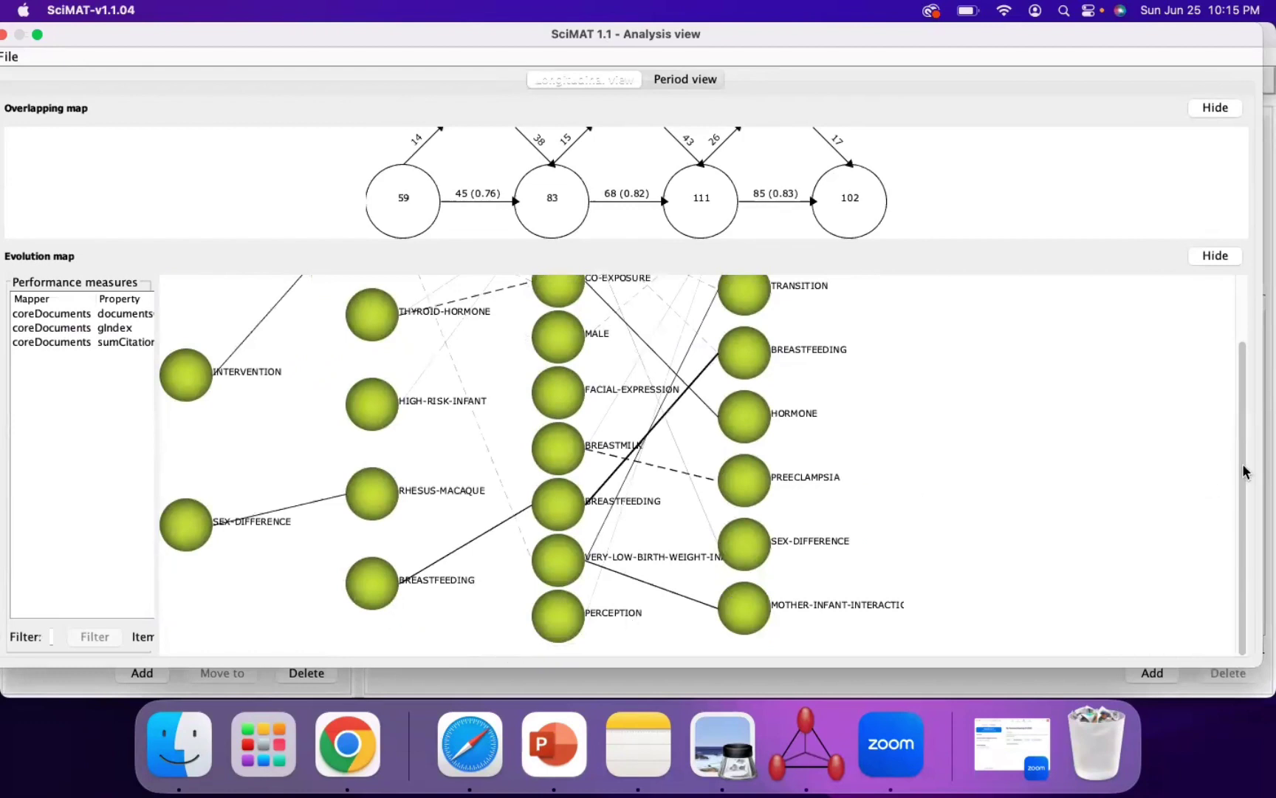
pyautogui.moveTo(1241, 470); pyautogui.dragTo(1245, 347)
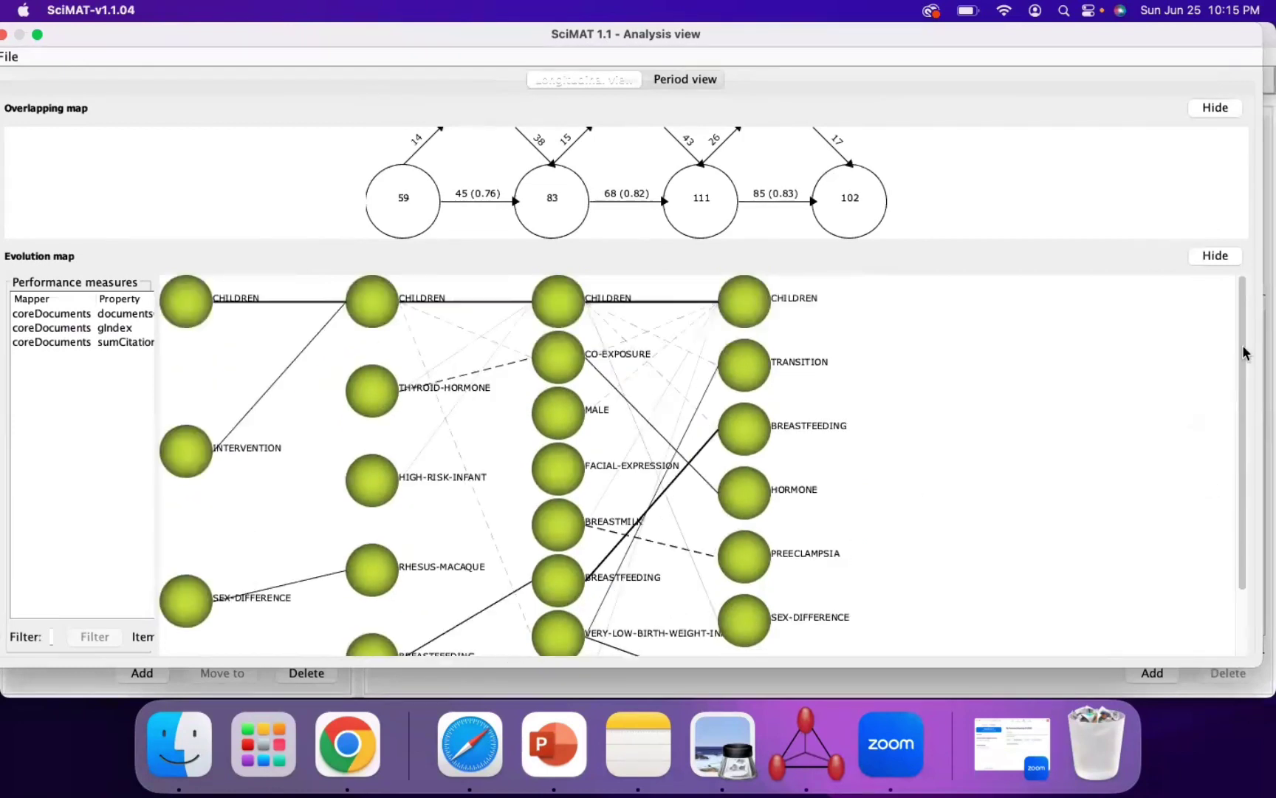